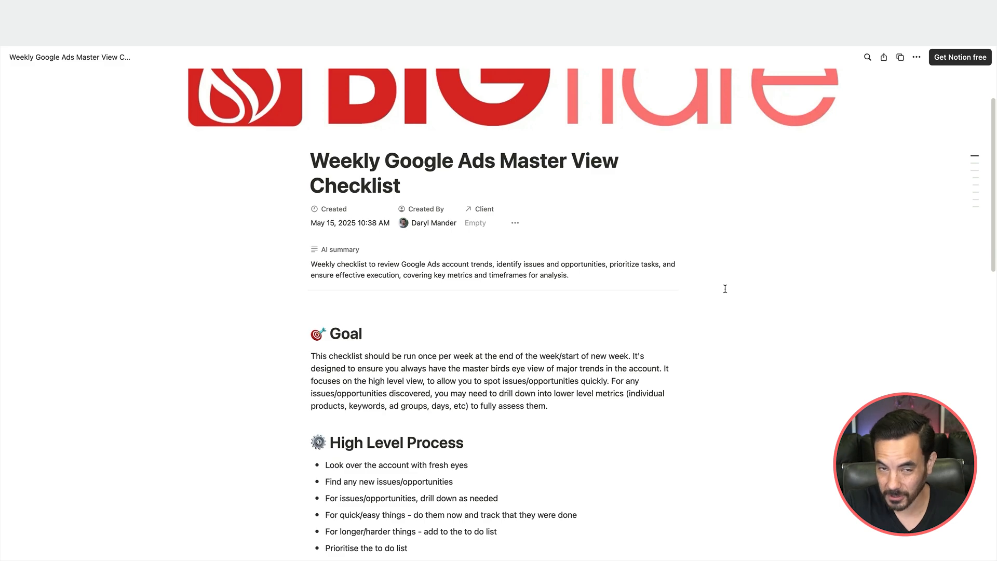
# Step: Read the checklist's Goal section, examining how often to run it and its purpose of giving a master bird's-eye view of major trends
pyautogui.scroll(-1, 720, 288)
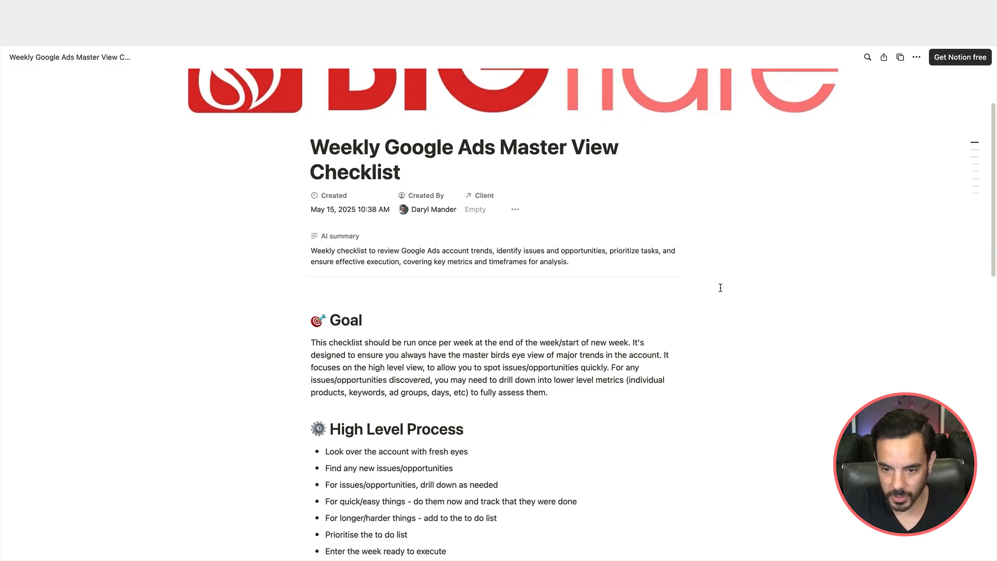
pyautogui.scroll(-5, 720, 288)
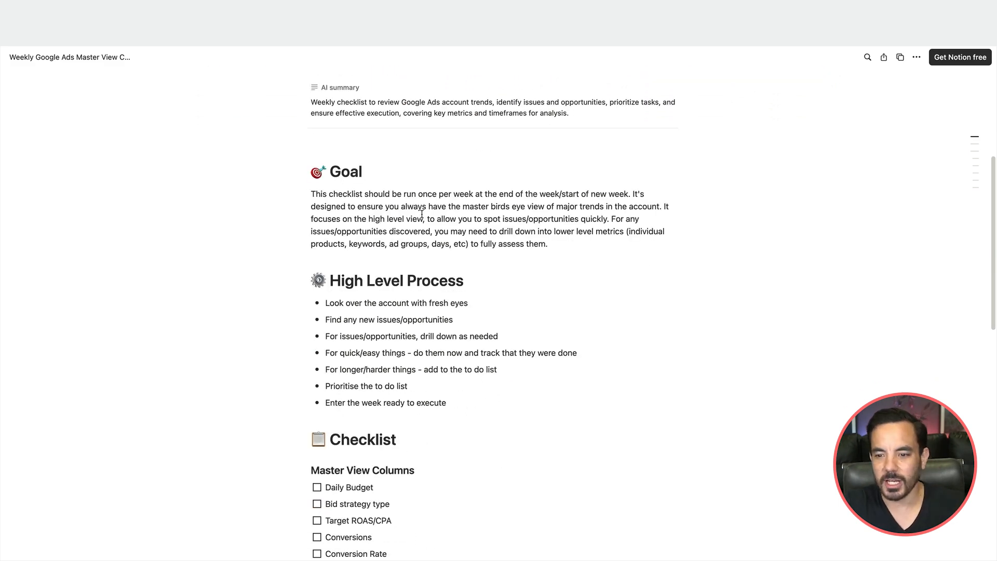
pyautogui.moveTo(390, 194); pyautogui.dragTo(613, 192)
pyautogui.click(568, 194)
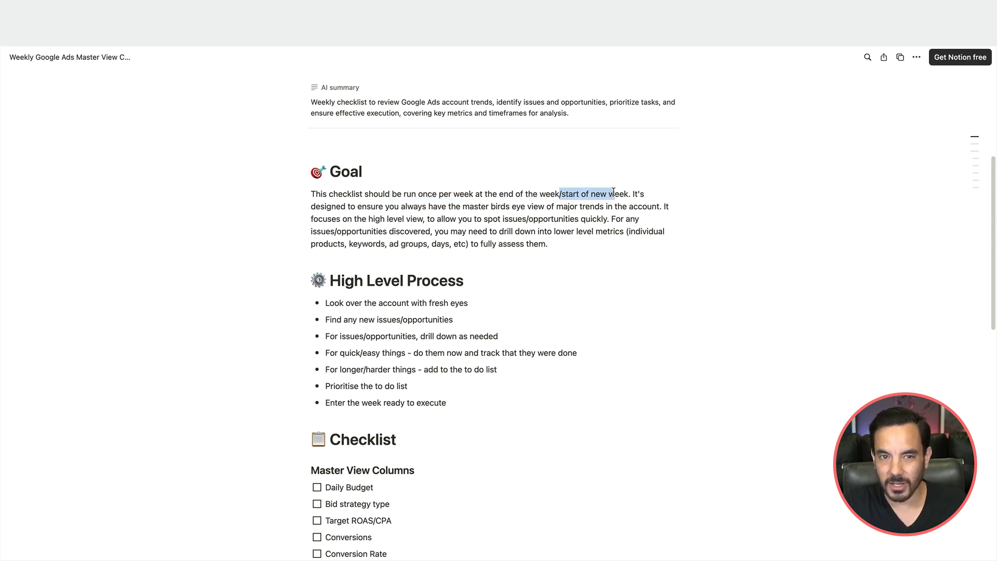
pyautogui.click(613, 192)
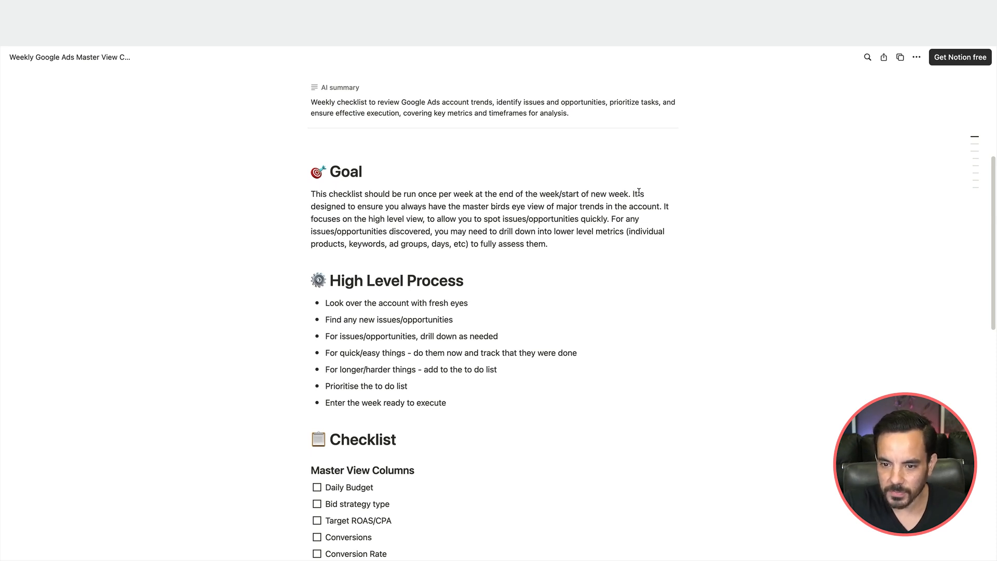
pyautogui.moveTo(345, 207); pyautogui.dragTo(575, 211)
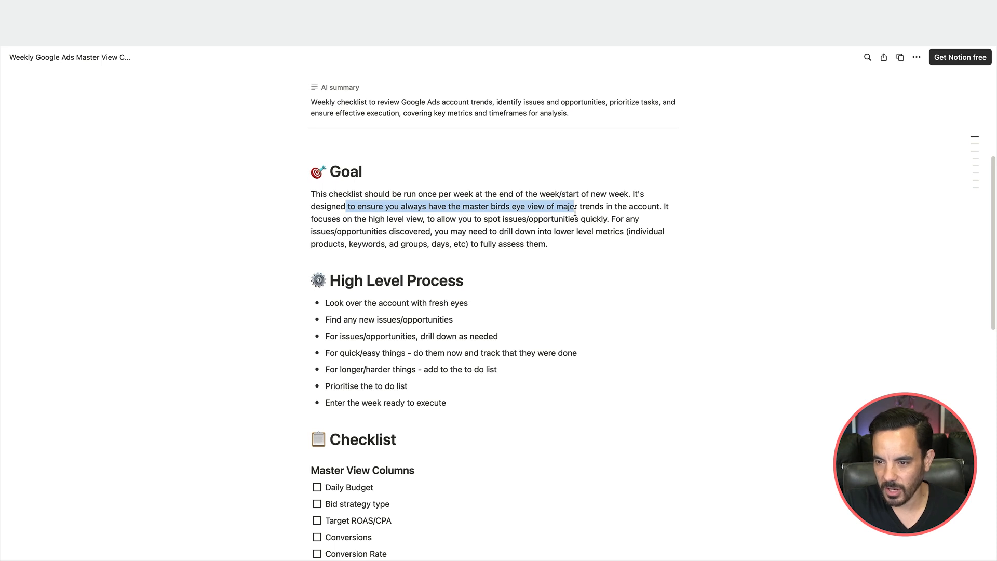
pyautogui.click(579, 208)
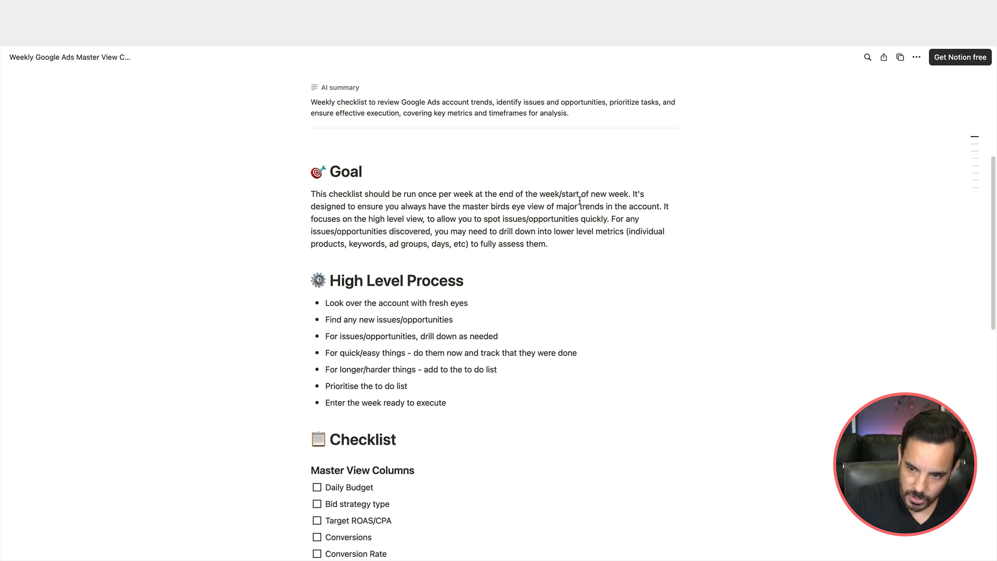
# Step: Read the rest of the Goal paragraph about spotting issues or opportunities and drilling down into lower level metrics
pyautogui.scroll(-1, 585, 193)
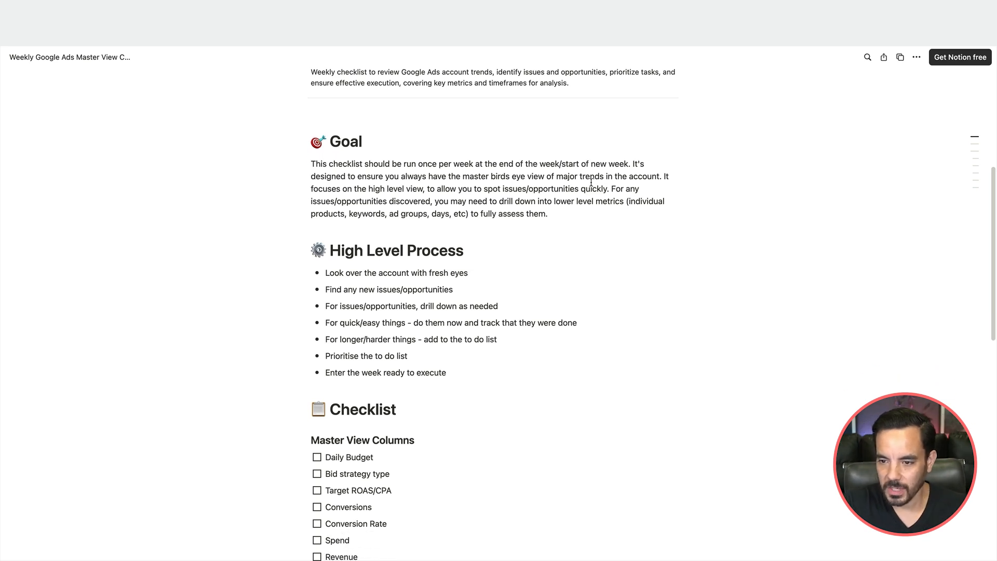
pyautogui.moveTo(610, 189); pyautogui.dragTo(606, 165)
pyautogui.click(605, 165)
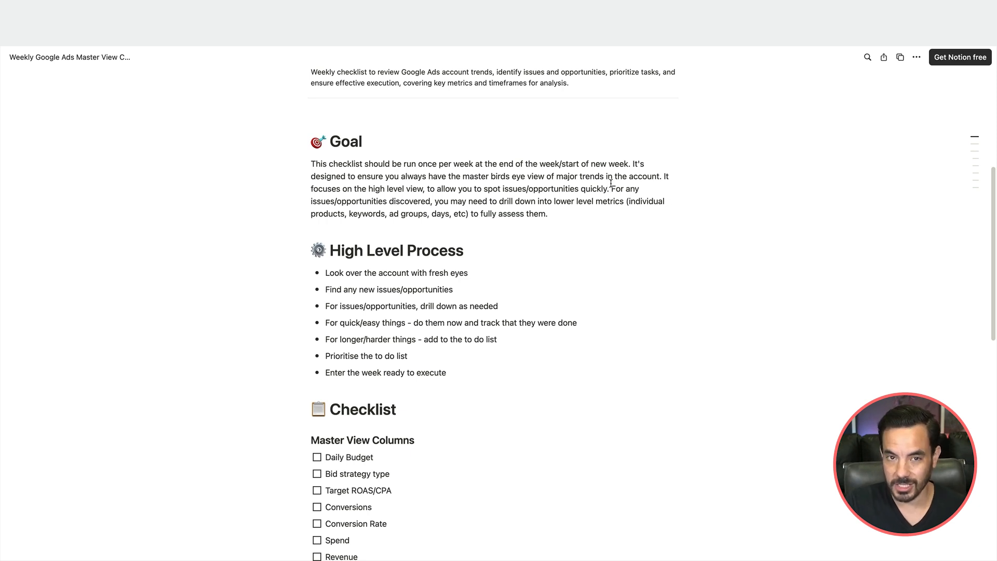
pyautogui.moveTo(611, 187); pyautogui.dragTo(614, 213)
pyautogui.click(615, 212)
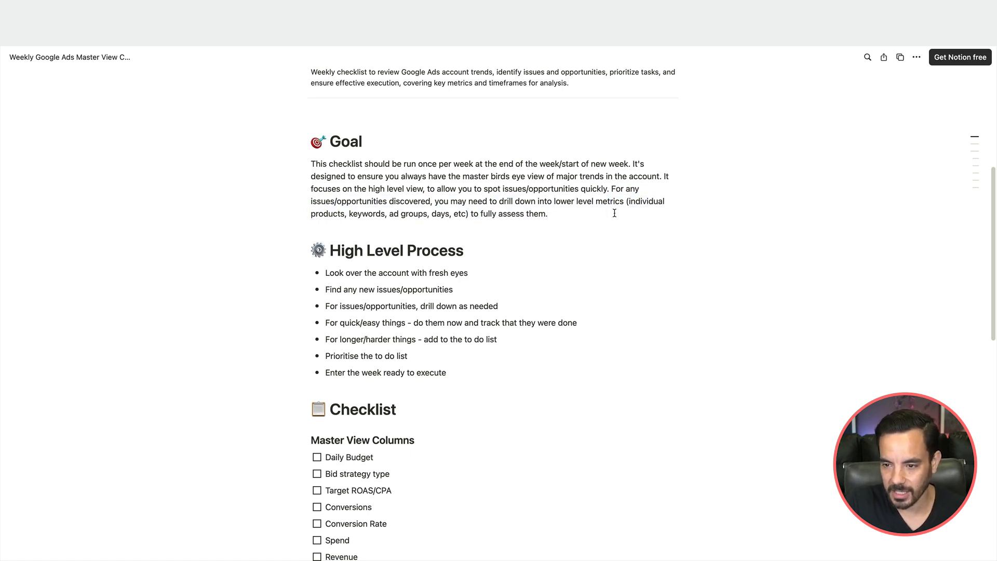
pyautogui.scroll(-1, 613, 208)
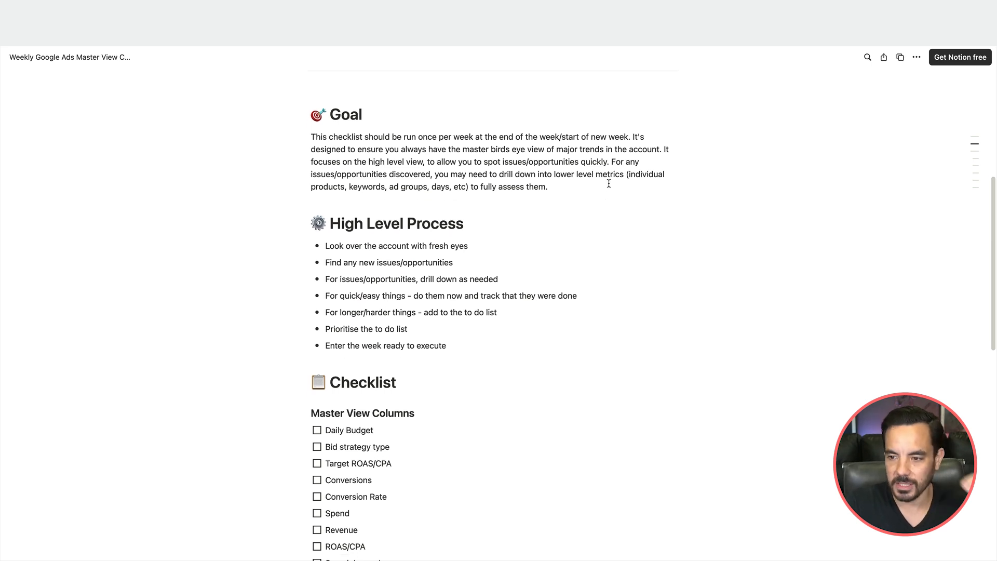
pyautogui.moveTo(626, 175); pyautogui.dragTo(467, 188)
pyautogui.click(468, 188)
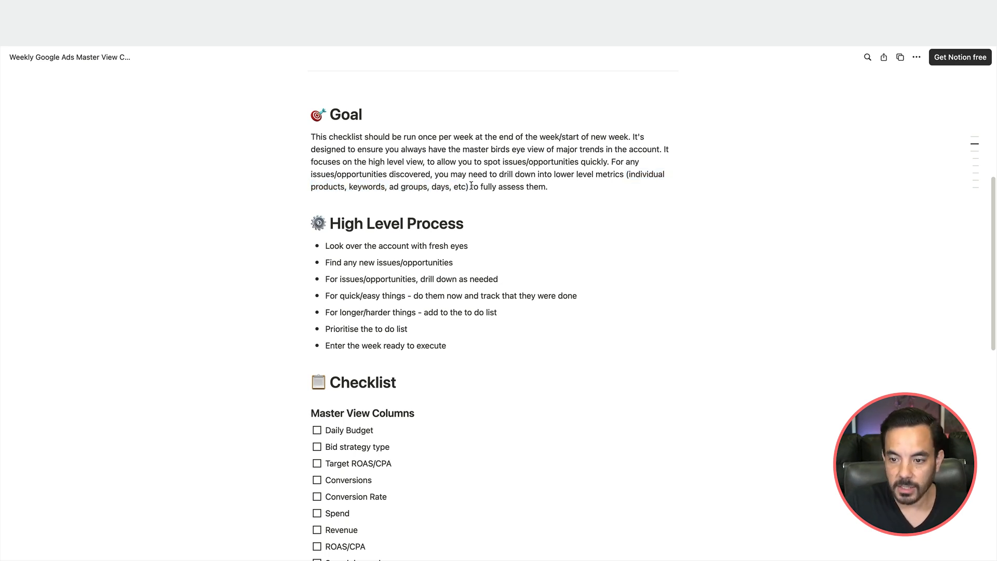
# Step: Review the first four High Level Process points, from looking over the account with fresh eyes to handling quick/easy things
pyautogui.scroll(-1, 528, 231)
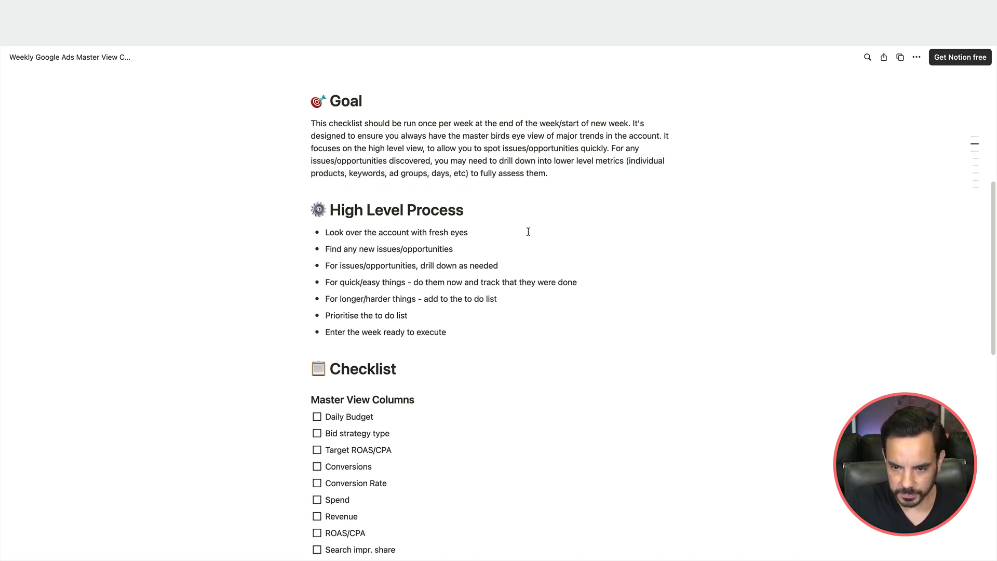
pyautogui.scroll(-1, 528, 231)
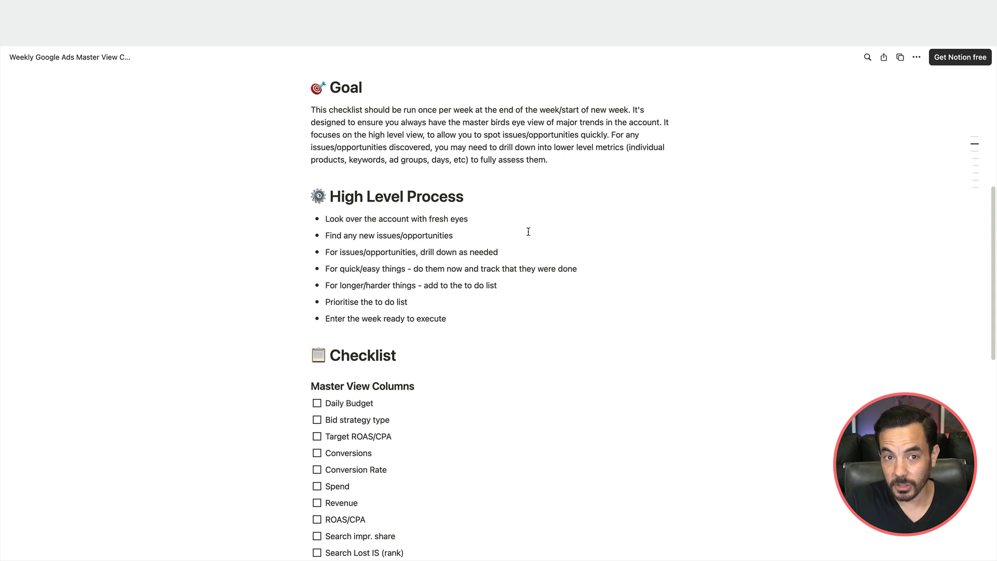
pyautogui.scroll(-2, 528, 232)
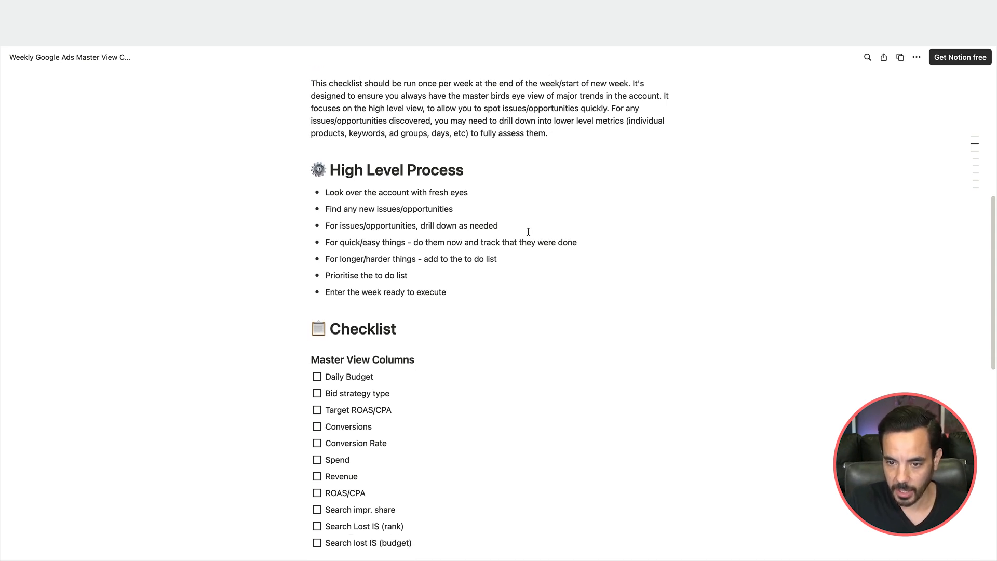
pyautogui.moveTo(490, 190); pyautogui.dragTo(306, 187)
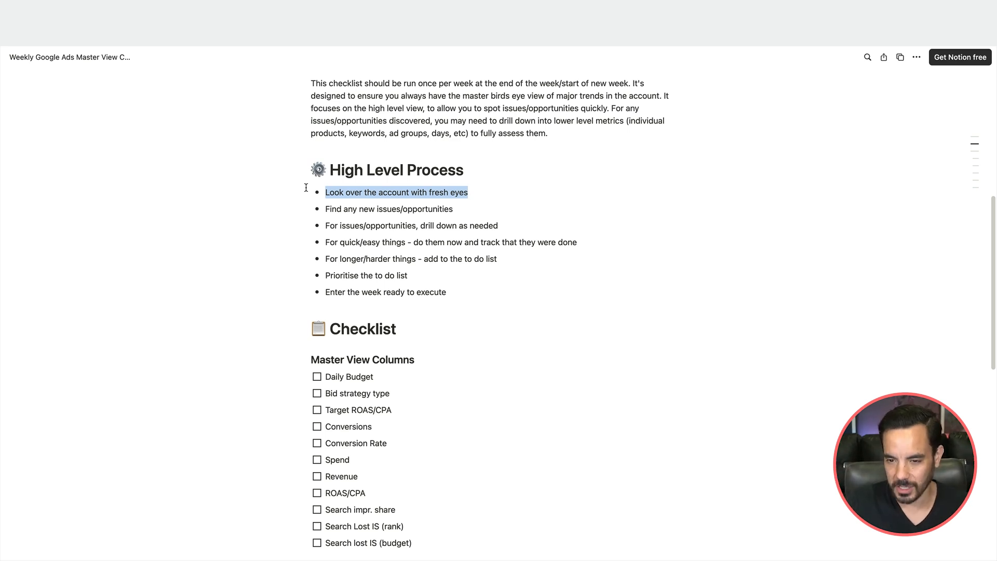
pyautogui.scroll(-1, 328, 194)
pyautogui.moveTo(326, 195); pyautogui.dragTo(479, 194)
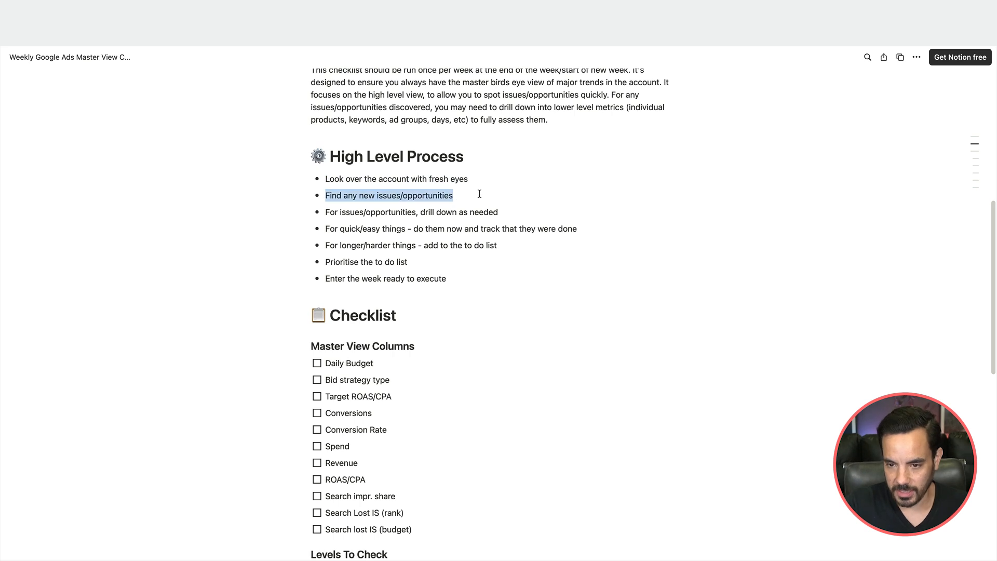
pyautogui.click(496, 196)
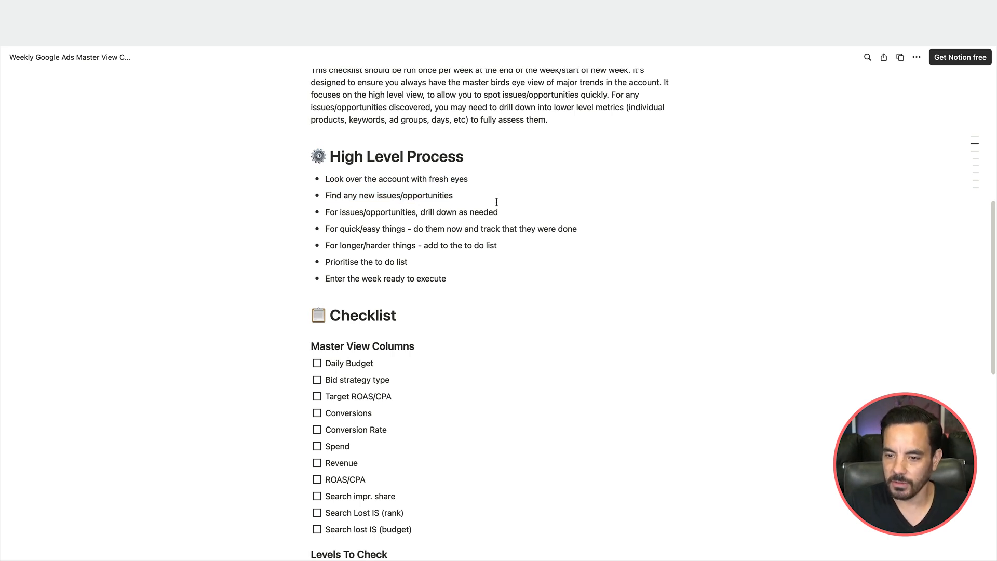
pyautogui.moveTo(499, 210); pyautogui.dragTo(312, 209)
pyautogui.scroll(-1, 312, 209)
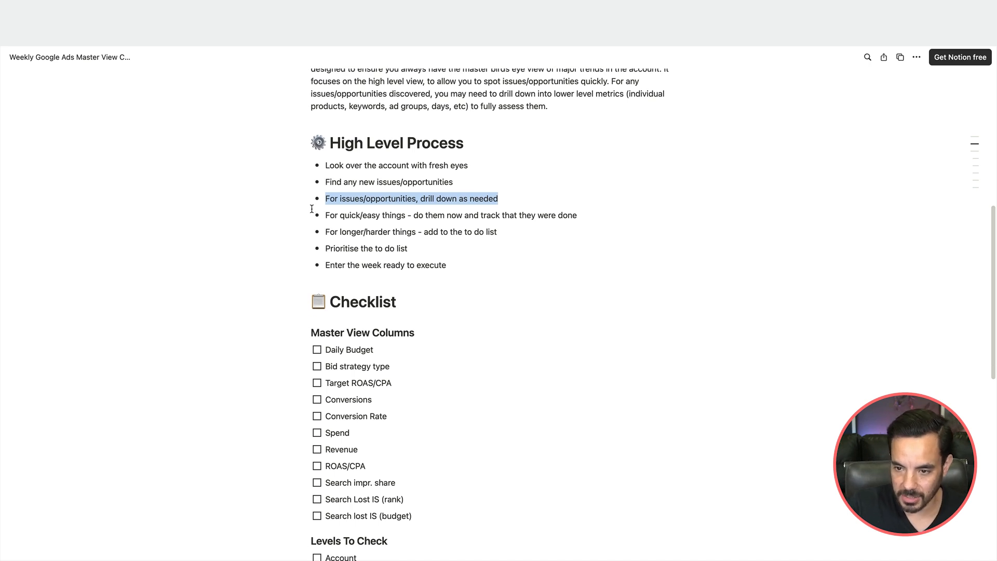
pyautogui.scroll(-1, 311, 208)
pyautogui.click(326, 203)
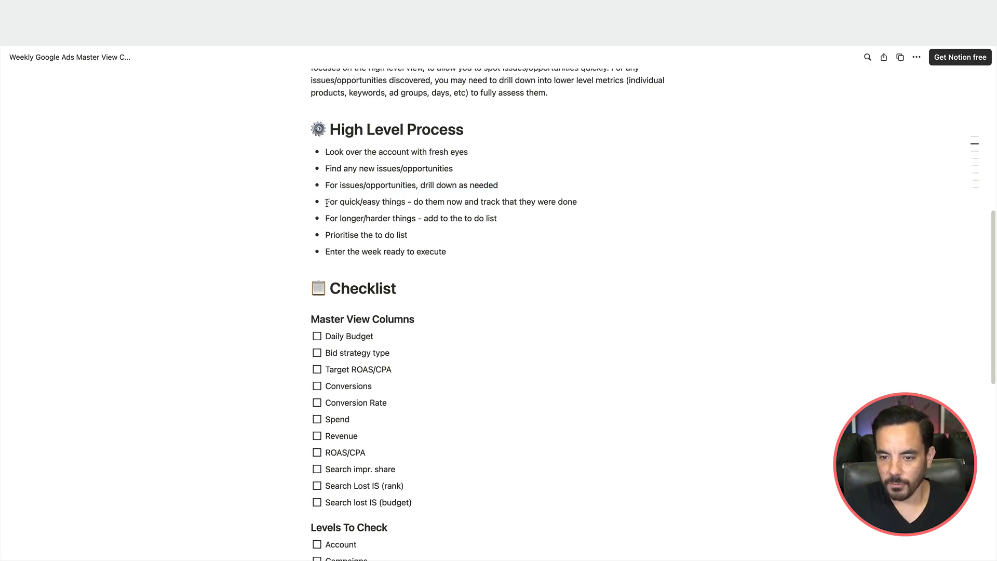
pyautogui.moveTo(327, 203); pyautogui.dragTo(622, 200)
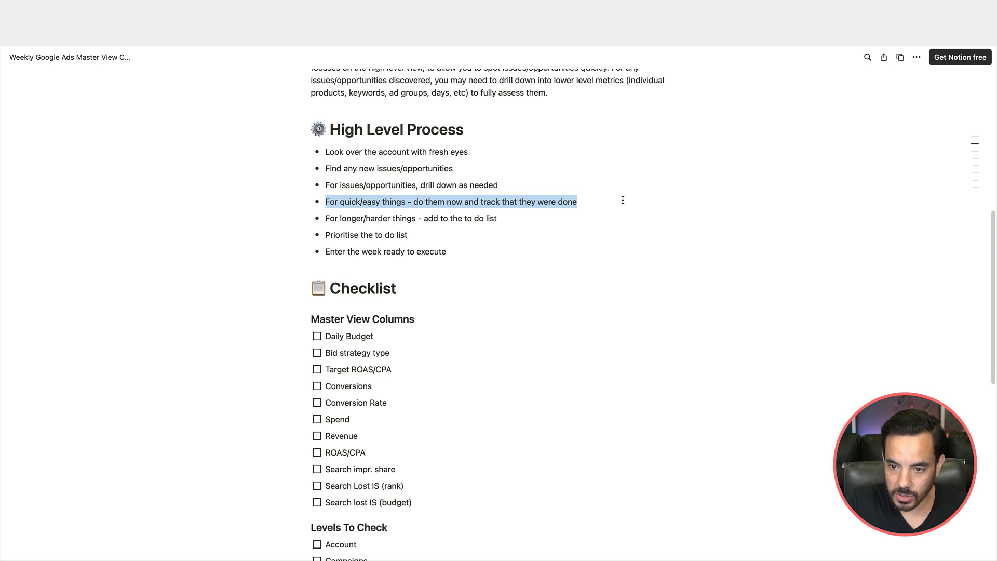
pyautogui.click(623, 200)
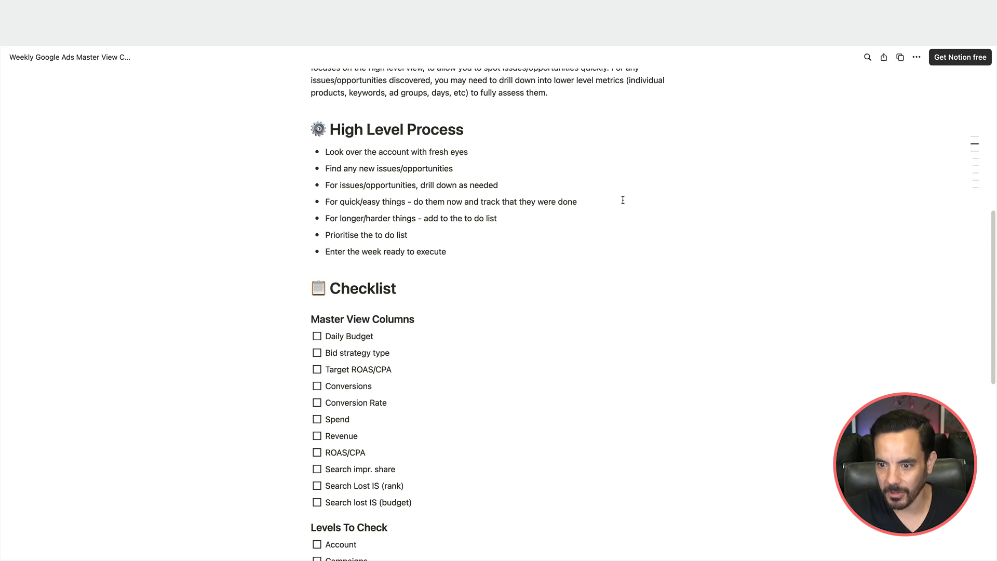
# Step: Review the remaining High Level Process points on longer/harder things, prioritising the to do list and entering the week ready to execute
pyautogui.scroll(-1, 622, 200)
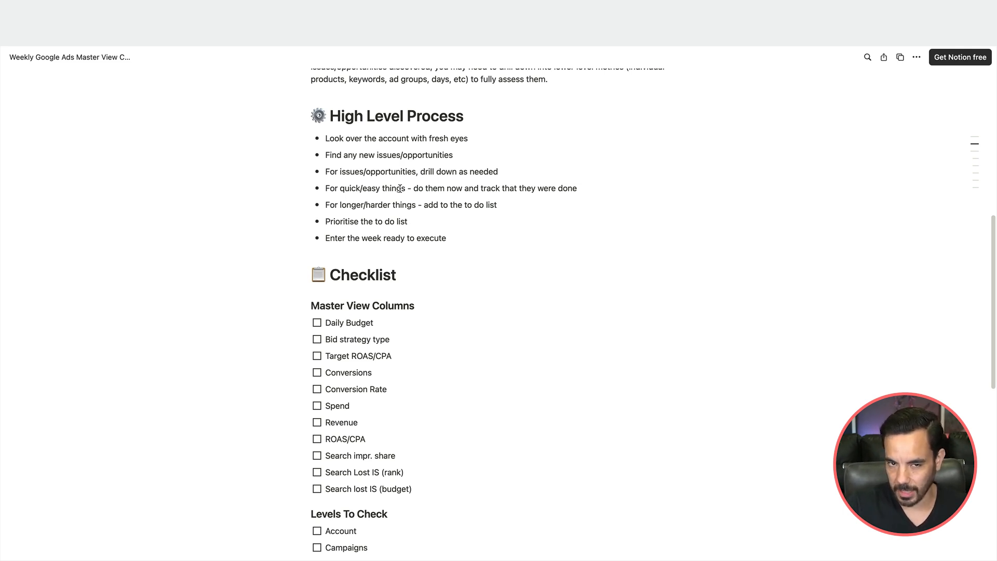
pyautogui.scroll(-1, 399, 188)
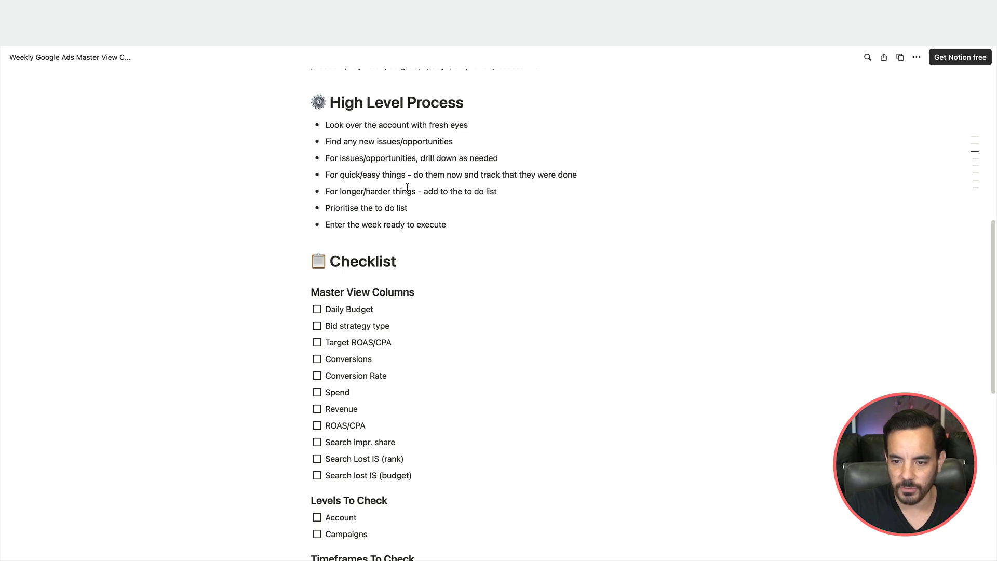
pyautogui.scroll(-2, 407, 187)
pyautogui.scroll(-1, 407, 188)
pyautogui.moveTo(478, 198); pyautogui.dragTo(427, 155)
pyautogui.click(440, 170)
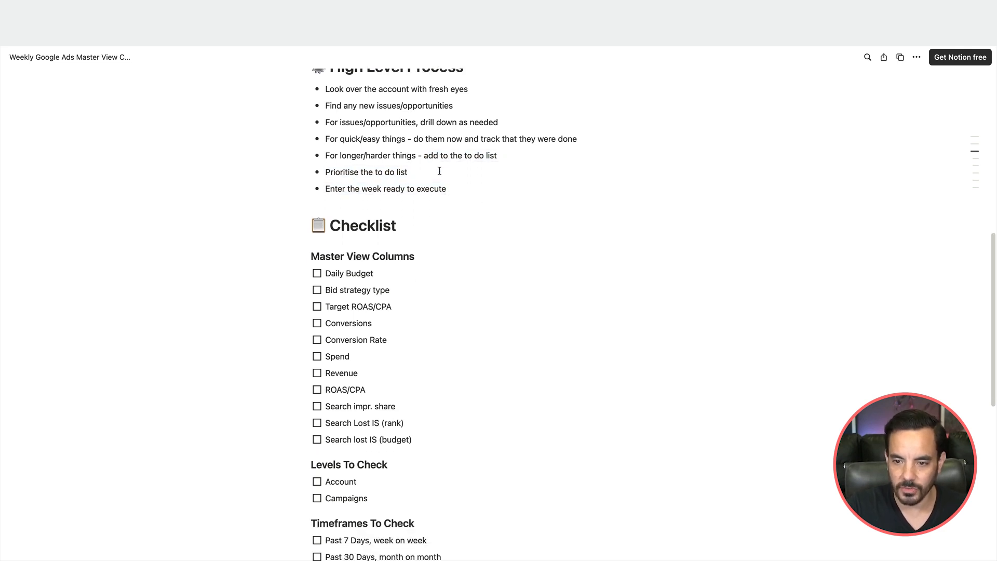
pyautogui.scroll(-1, 439, 171)
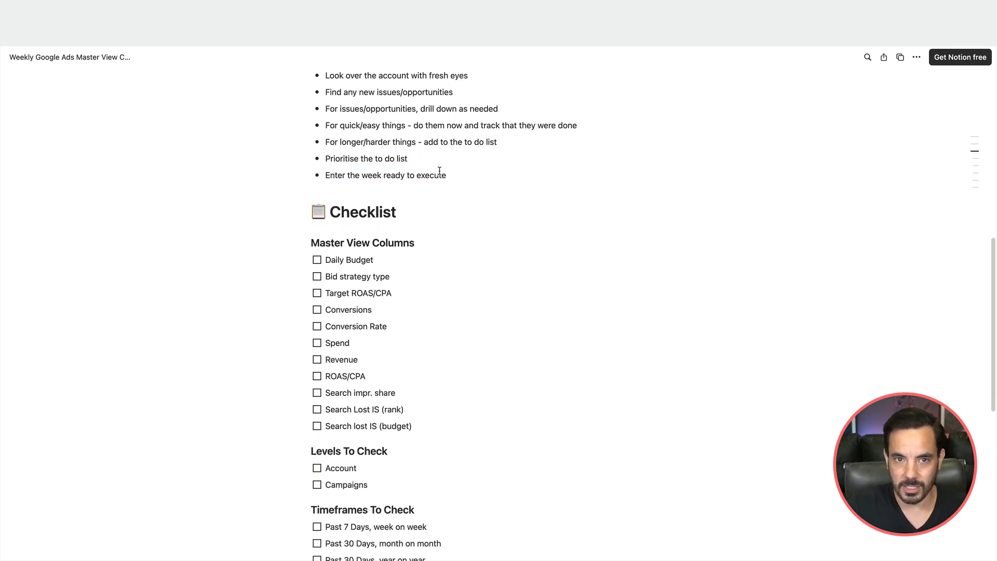
# Step: Examine the Master View Columns in the Checklist section from Daily Budget through Target ROAS/CPA, Conversions, Conversion Rate and Spend
pyautogui.scroll(-4, 439, 171)
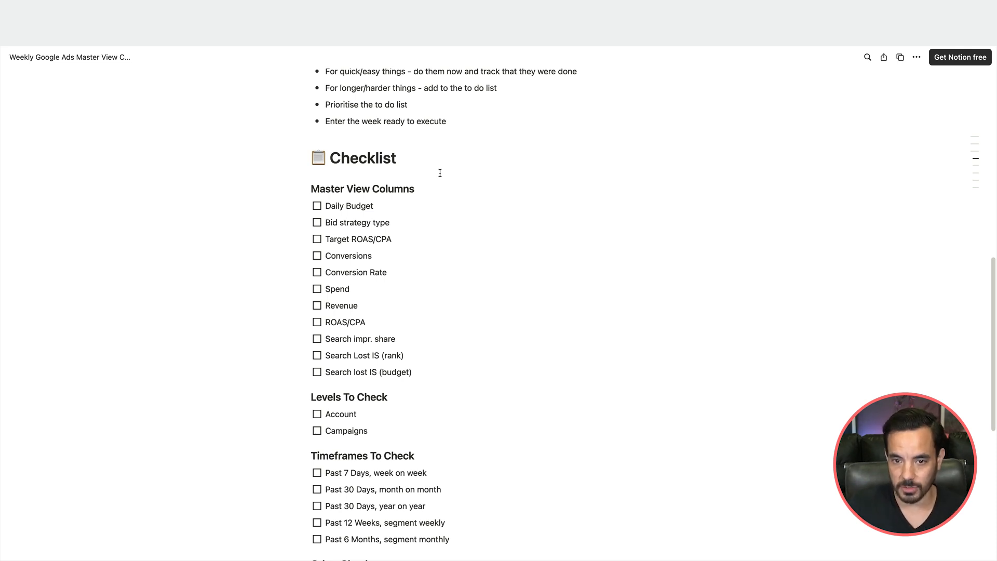
pyautogui.scroll(-1, 411, 215)
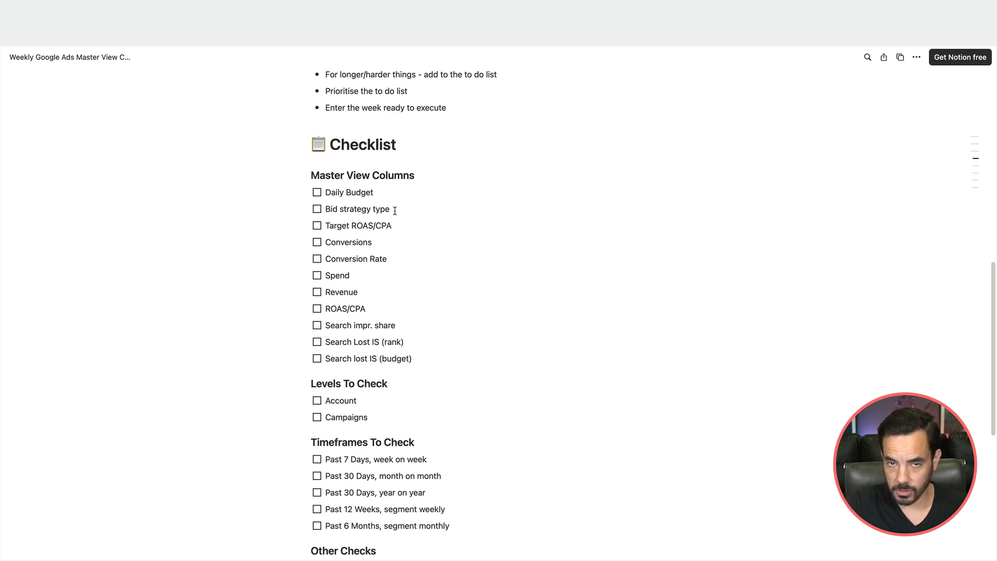
pyautogui.scroll(-1, 395, 211)
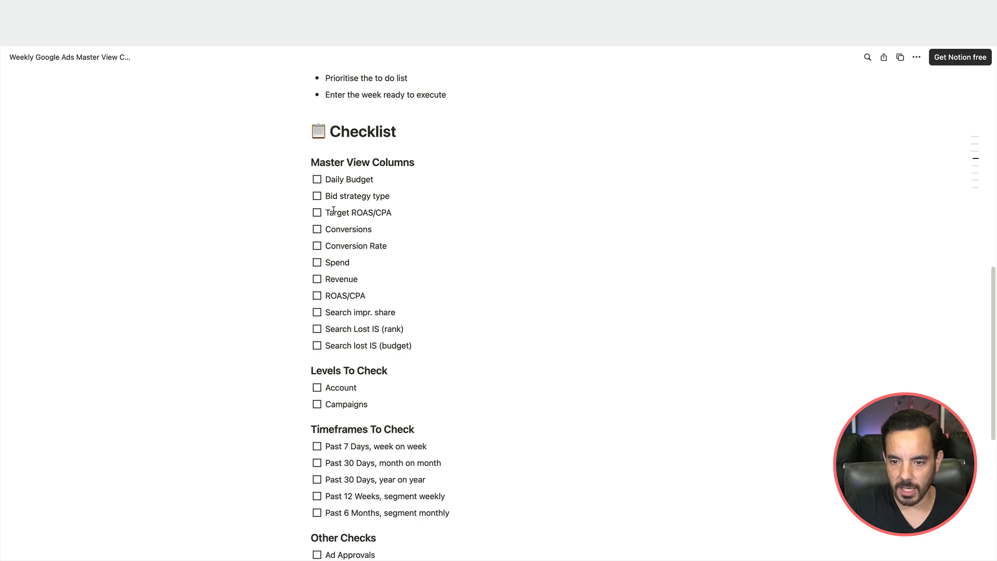
pyautogui.moveTo(324, 212); pyautogui.dragTo(391, 211)
pyautogui.click(391, 212)
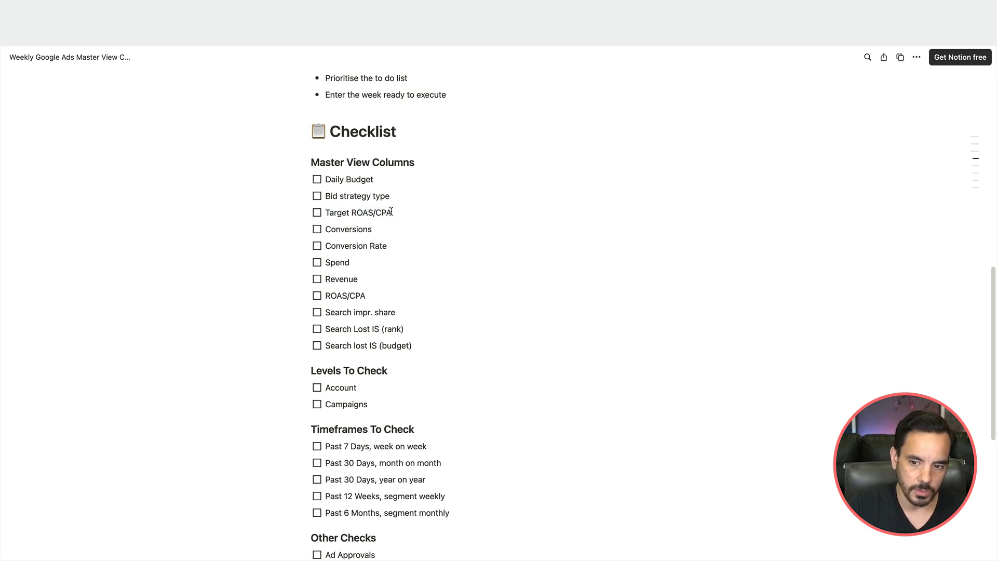
pyautogui.scroll(-1, 391, 211)
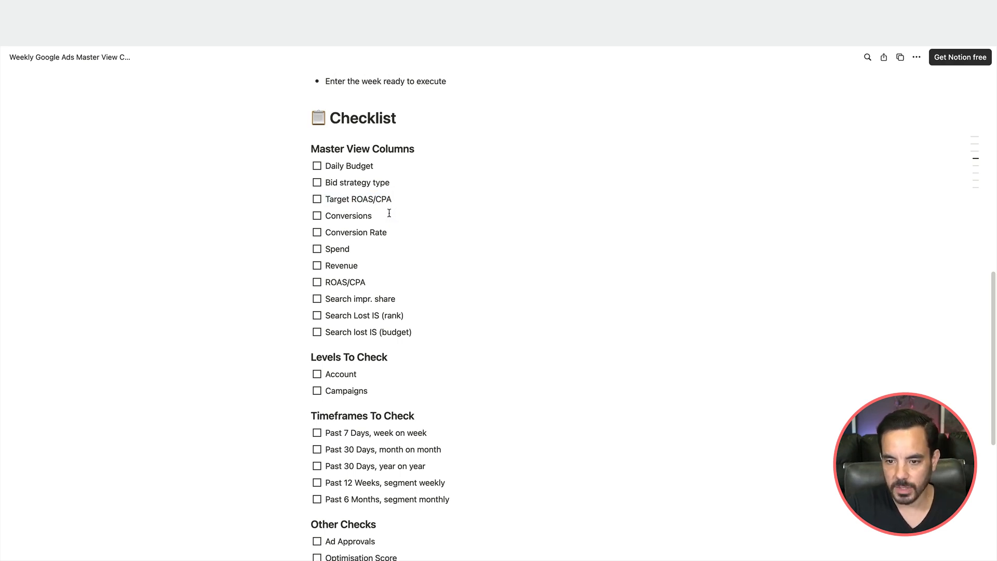
pyautogui.moveTo(390, 215); pyautogui.dragTo(304, 220)
pyautogui.click(390, 223)
pyautogui.moveTo(396, 229); pyautogui.dragTo(319, 227)
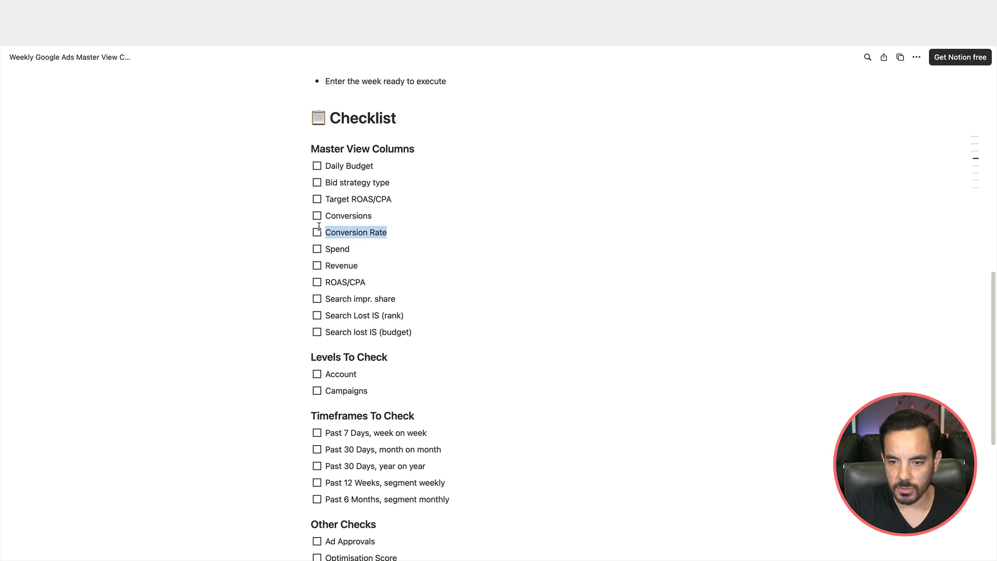
pyautogui.click(379, 237)
pyautogui.moveTo(371, 251); pyautogui.dragTo(325, 249)
pyautogui.click(389, 275)
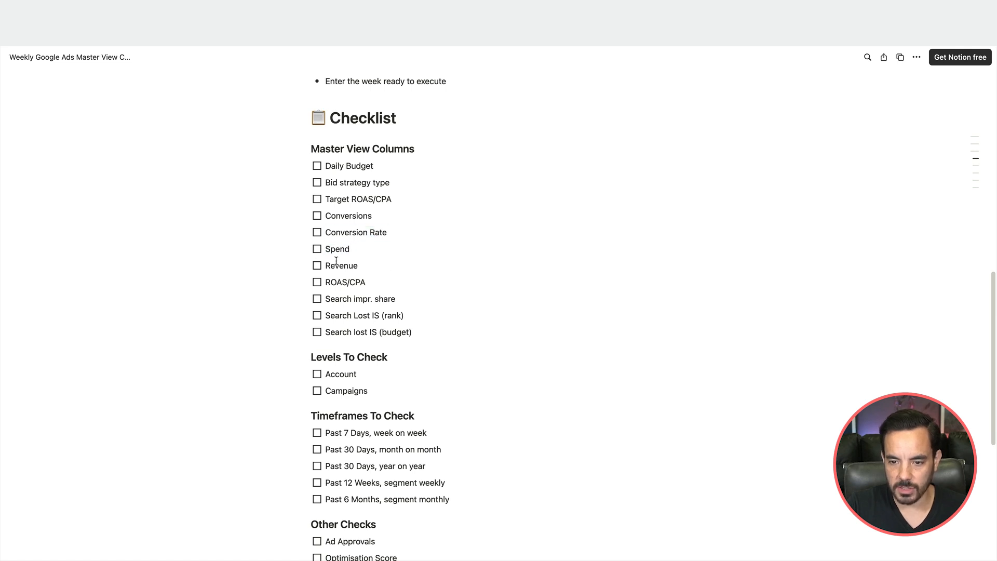
# Step: Examine the Revenue and ROAS/CPA entries in the Master View Columns list
pyautogui.doubleClick(334, 266)
pyautogui.scroll(-1, 387, 262)
pyautogui.doubleClick(337, 268)
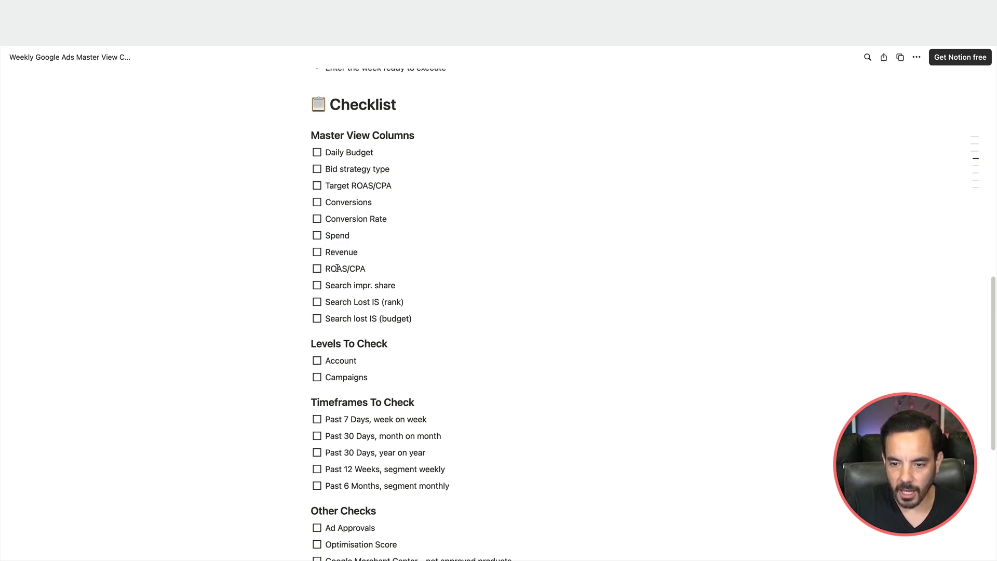
pyautogui.click(421, 236)
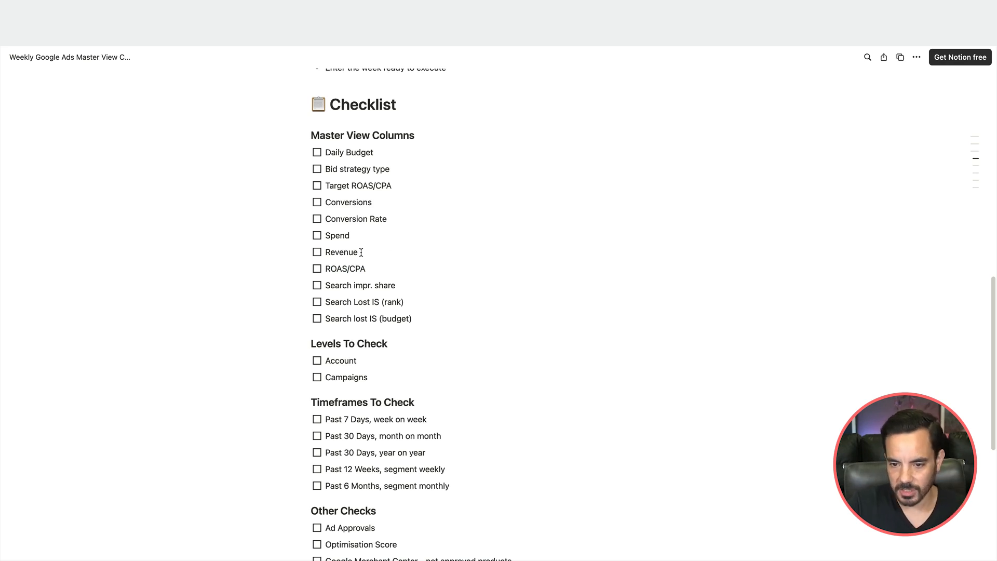
pyautogui.doubleClick(343, 269)
pyautogui.doubleClick(361, 270)
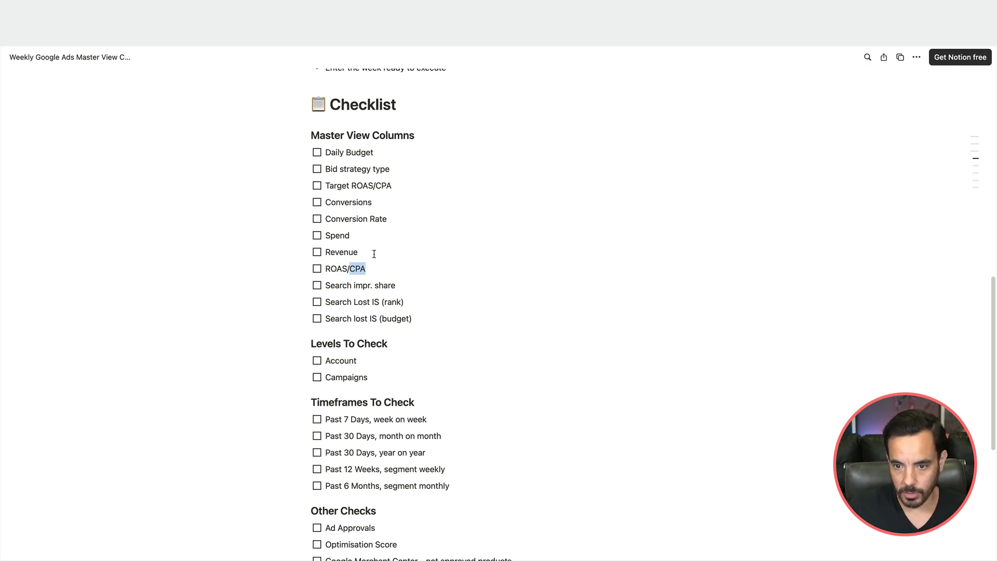
# Step: Examine the Search impr. share and Search Lost IS (rank and budget) entries in the Master View Columns list
pyautogui.scroll(-1, 374, 254)
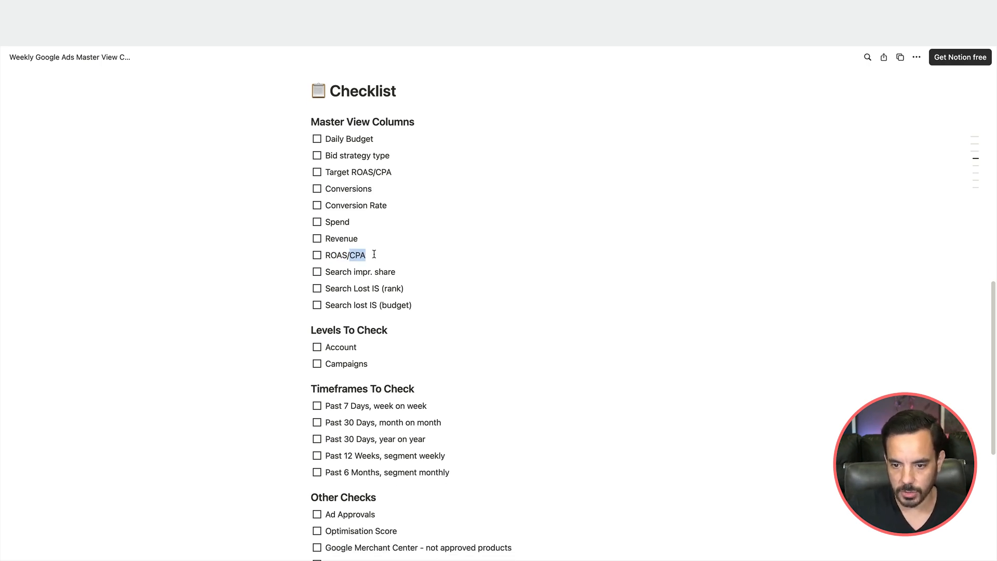
pyautogui.click(404, 273)
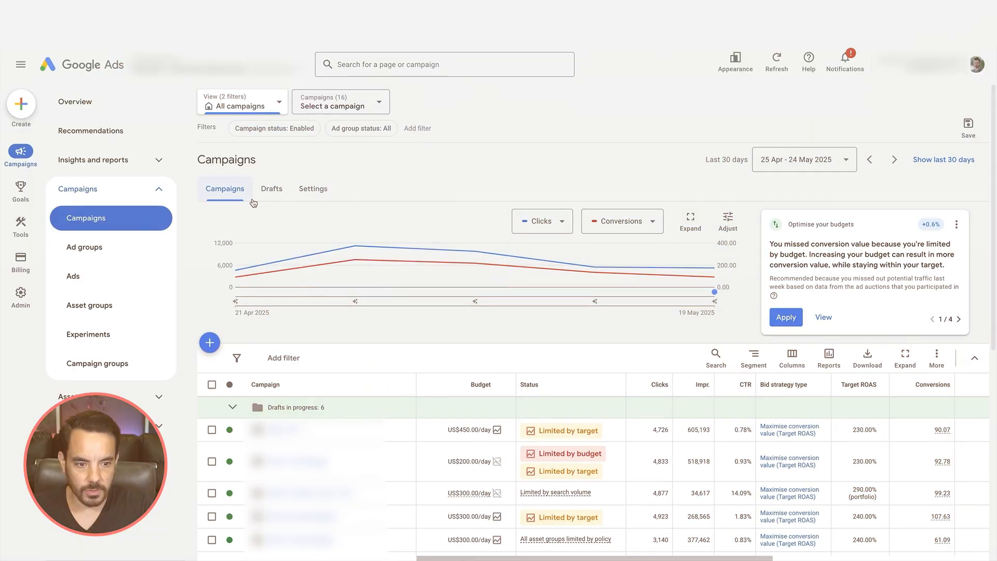
# Step: Switch to the Google Ads Campaigns page, collapse the side navigation and show the campaign table's columns through Search lost IS (budget)
pyautogui.scroll(-2, 372, 322)
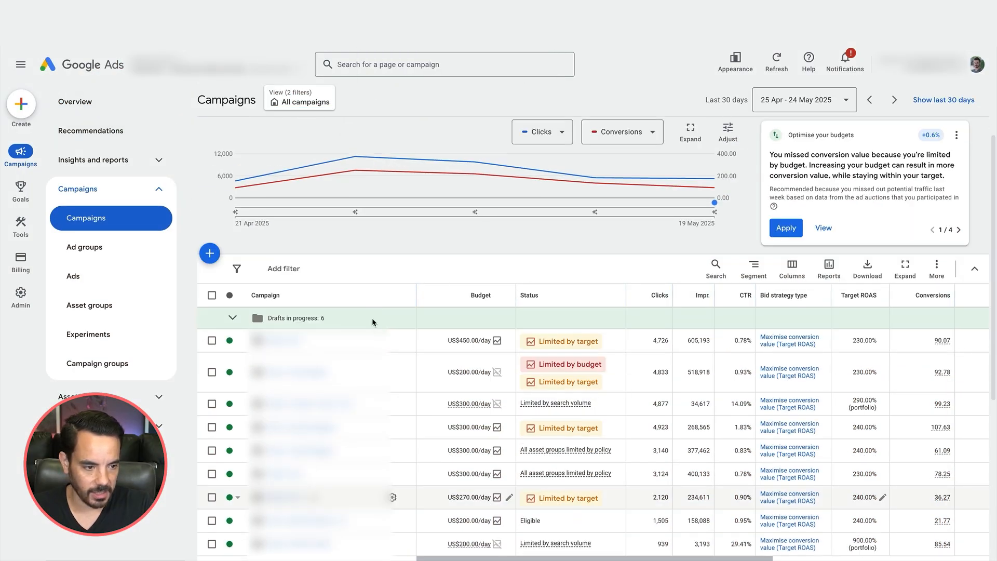
pyautogui.click(20, 65)
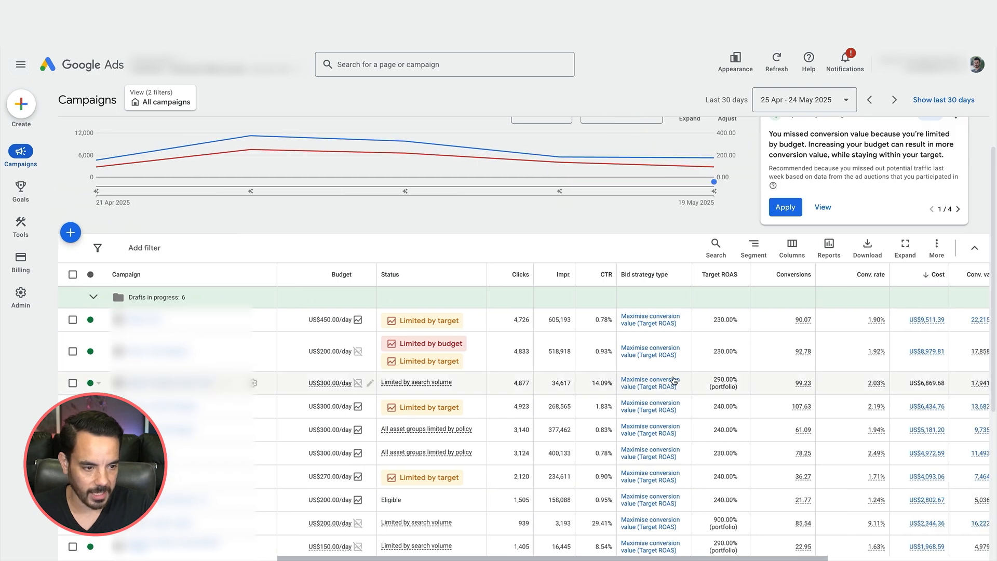
pyautogui.scroll(-2, 672, 375)
pyautogui.hscroll(5, 672, 375)
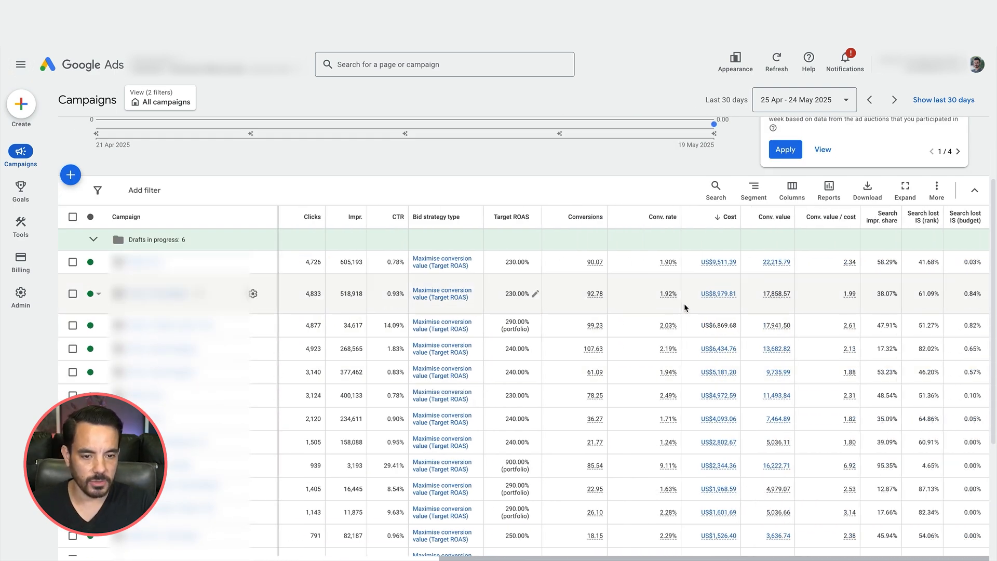
# Step: Examine the campaign table's Clicks, Impr., CTR, Bid strategy type, Target ROAS, Conversions, Conv. rate, Cost and Conv. value columns
pyautogui.hscroll(-2, 686, 281)
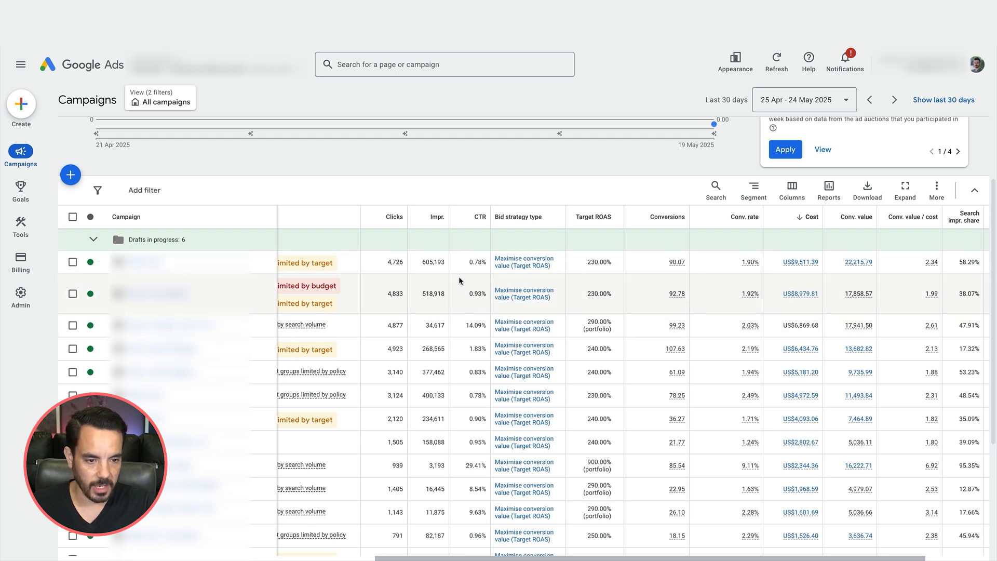
pyautogui.hscroll(2, 630, 335)
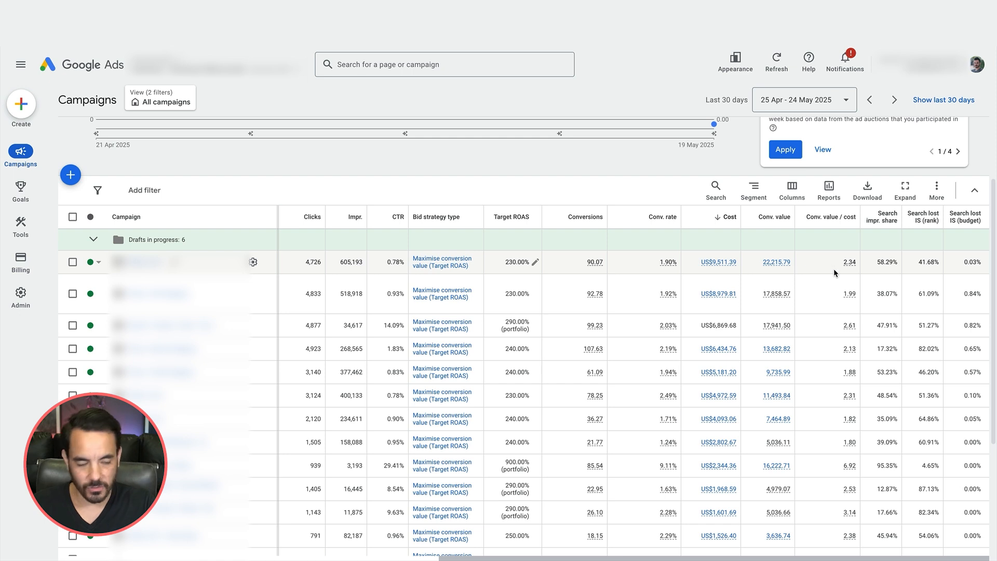
pyautogui.scroll(-1, 833, 267)
pyautogui.scroll(-1, 835, 274)
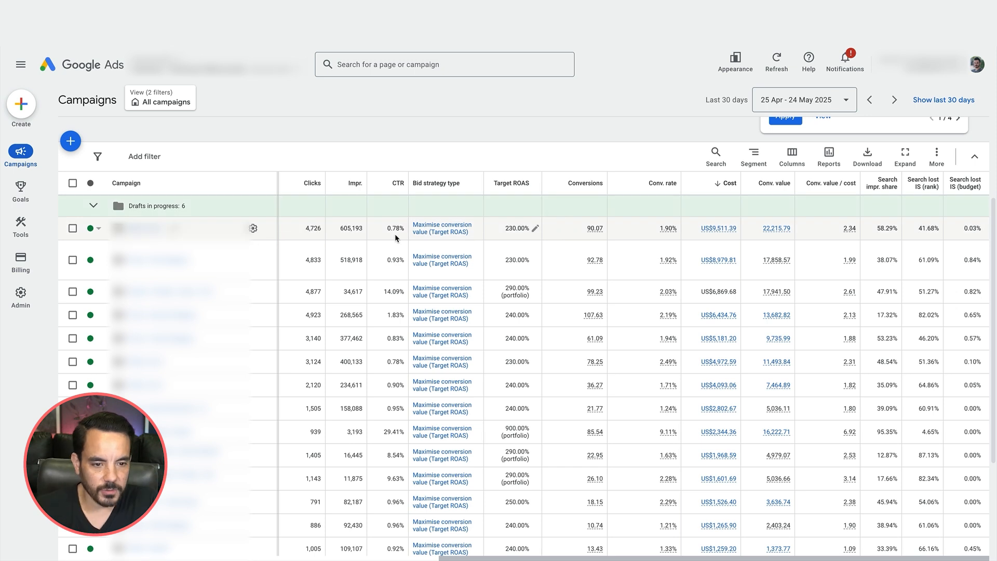
pyautogui.hscroll(-1, 715, 214)
pyautogui.scroll(-1, 714, 213)
pyautogui.click(713, 202)
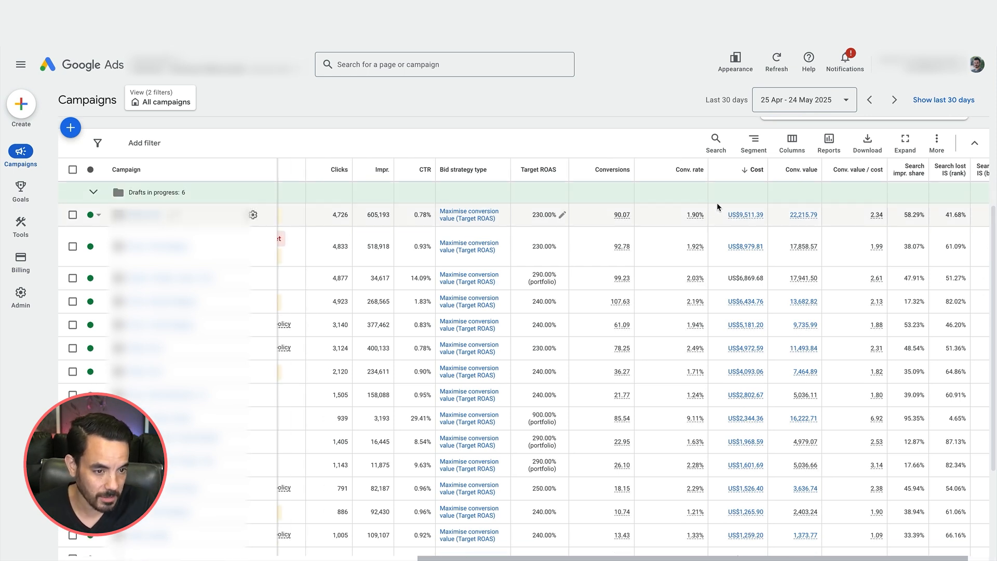
pyautogui.scroll(-1, 718, 207)
pyautogui.scroll(1, 719, 207)
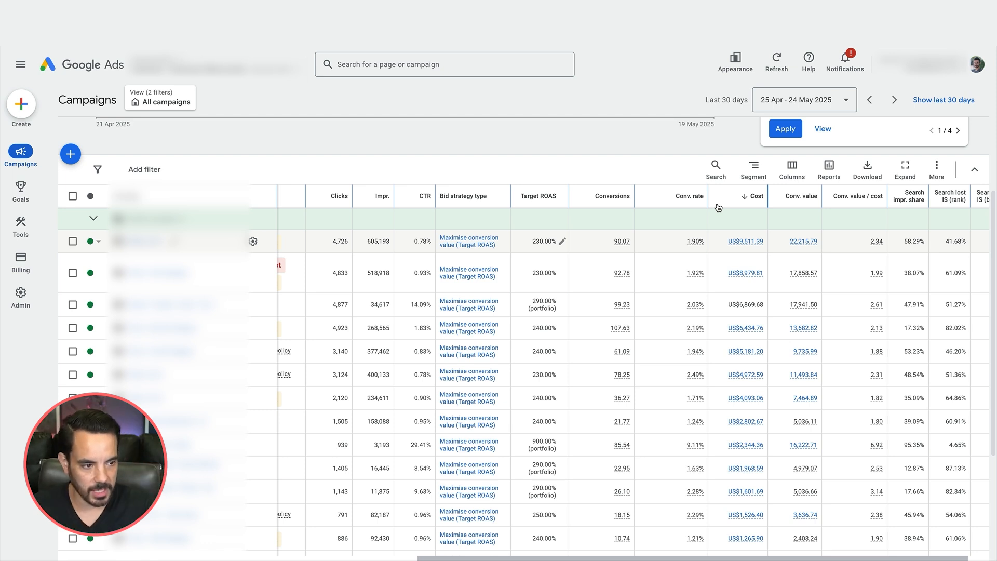
# Step: Examine the campaigns' search impression share and lost IS columns alongside their Budget and Status columns
pyautogui.scroll(-1, 717, 204)
pyautogui.hscroll(1, 945, 188)
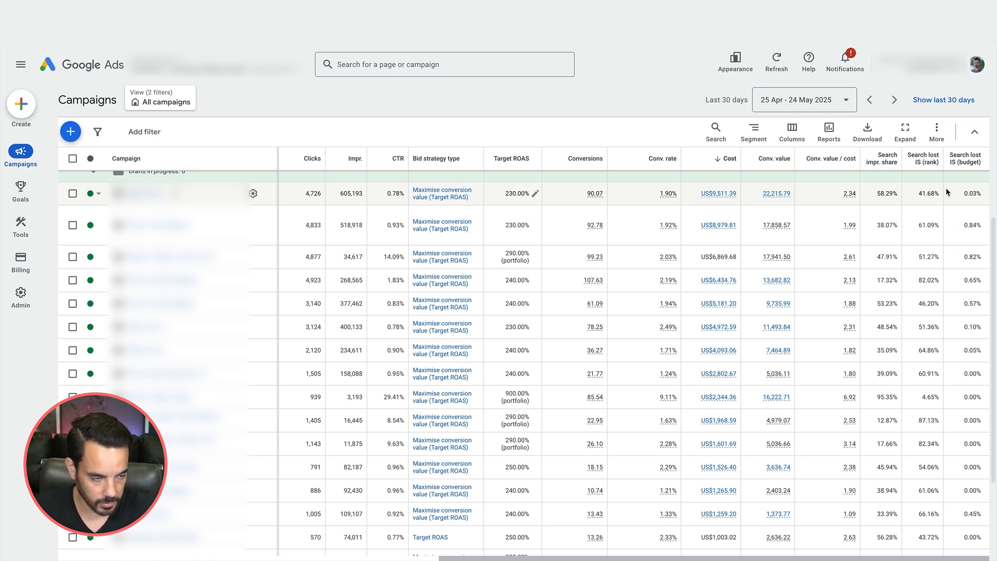
pyautogui.scroll(-1, 946, 188)
pyautogui.hscroll(-5, 891, 213)
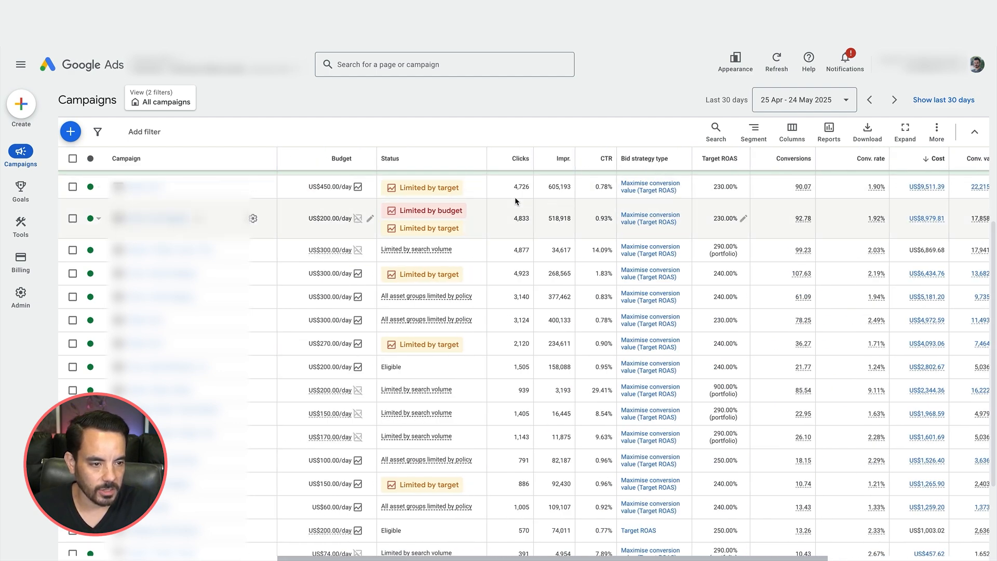
pyautogui.hscroll(6, 515, 198)
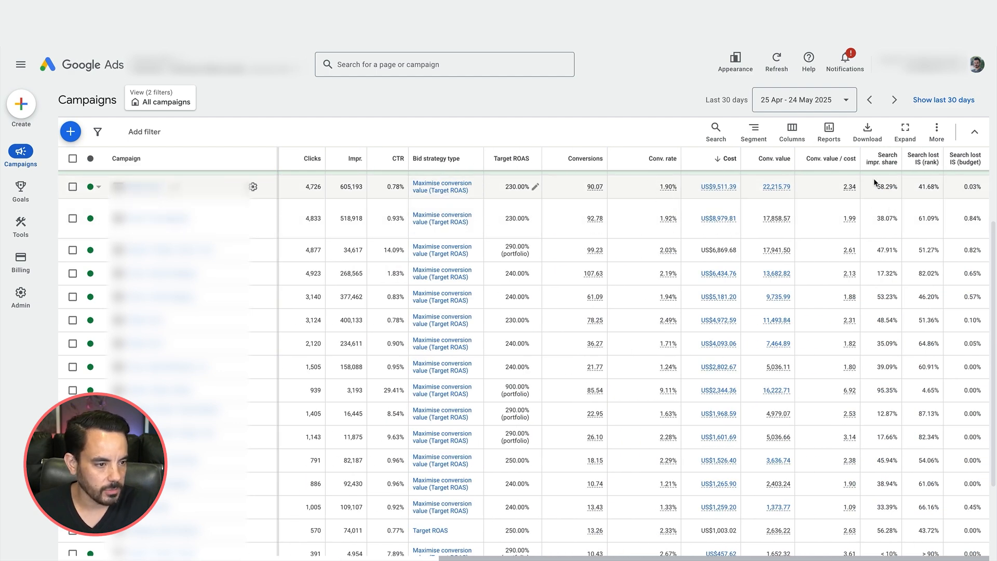
pyautogui.scroll(1, 873, 183)
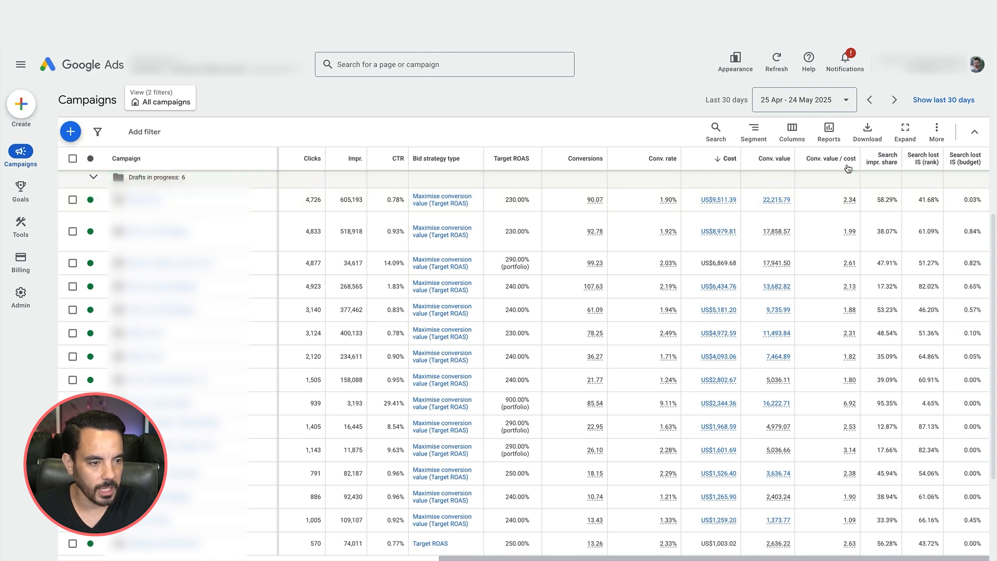
# Step: Open the campaign column editor and search the available columns for "roas"
pyautogui.click(796, 135)
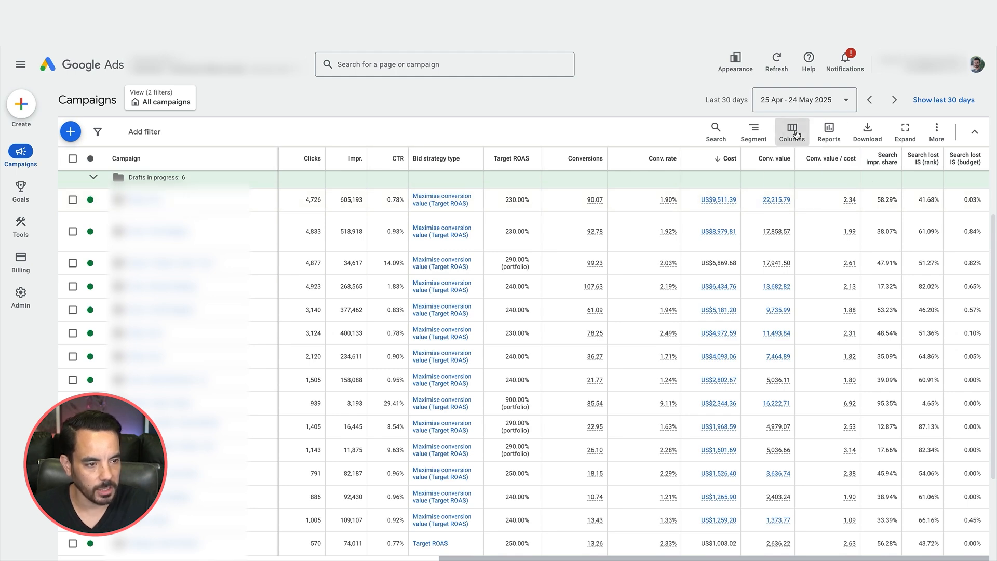
pyautogui.click(797, 159)
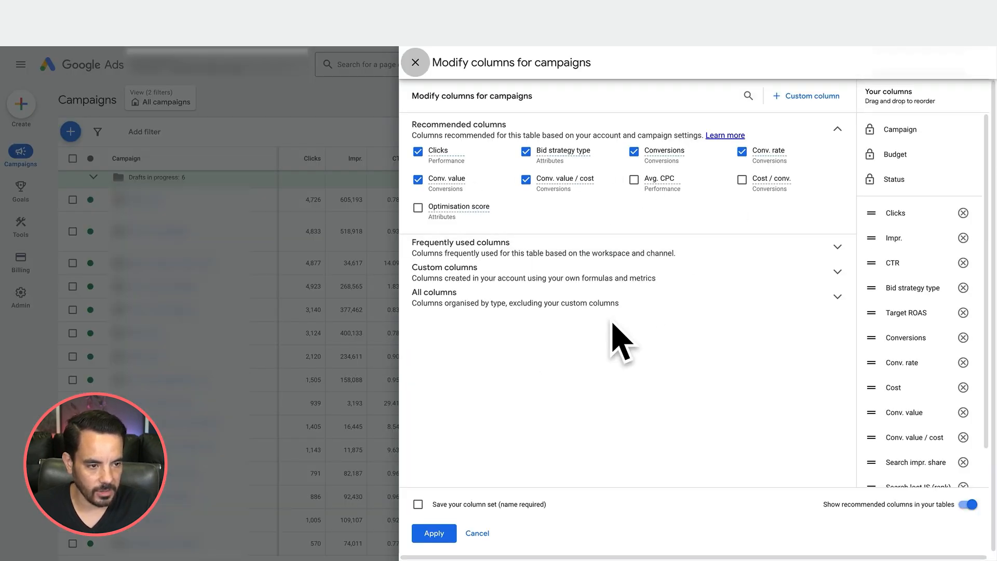
pyautogui.click(748, 96)
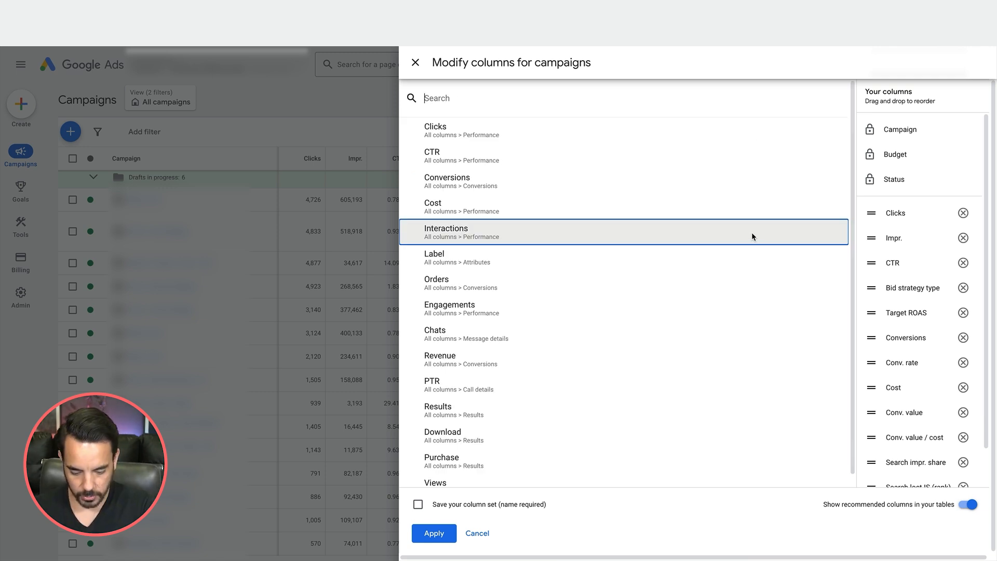
pyautogui.write('roas')
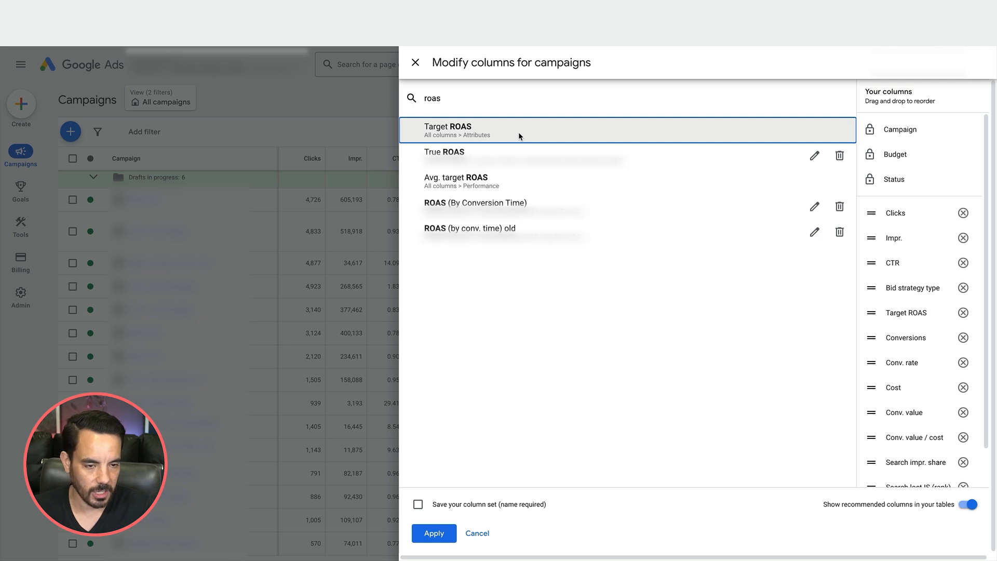
# Step: Search the available columns for "conv. value" instead, find Conv. value / cost, and close the column editor without applying anything
pyautogui.press('BackSpace')
pyautogui.press('BackSpace')
pyautogui.press('BackSpace')
pyautogui.press('BackSpace')
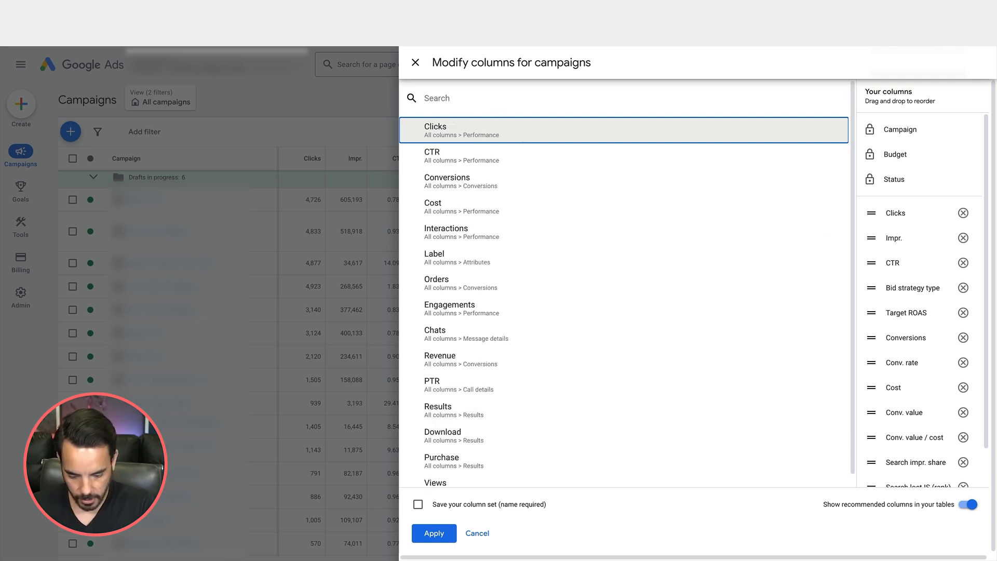
pyautogui.write('conv.')
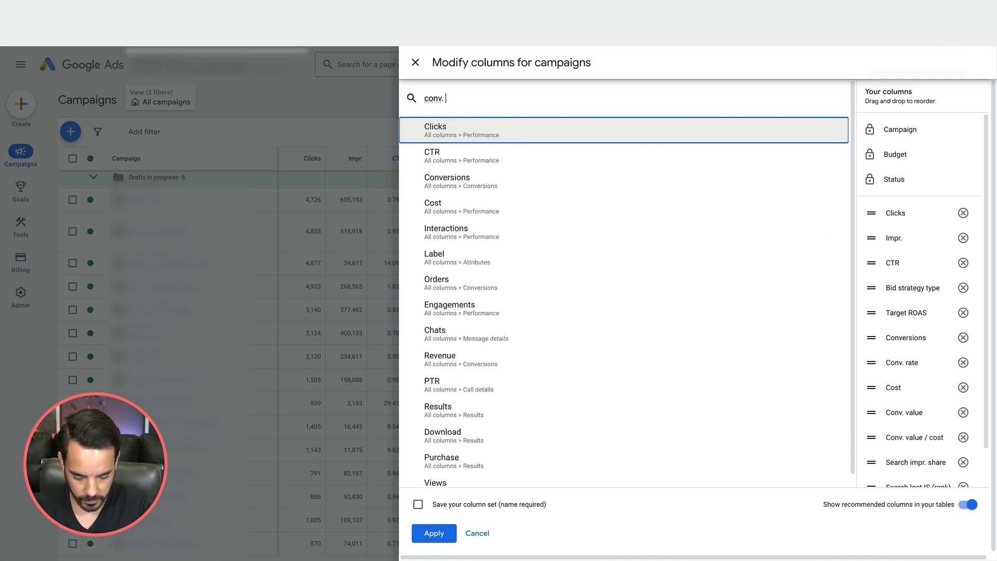
pyautogui.write(' val')
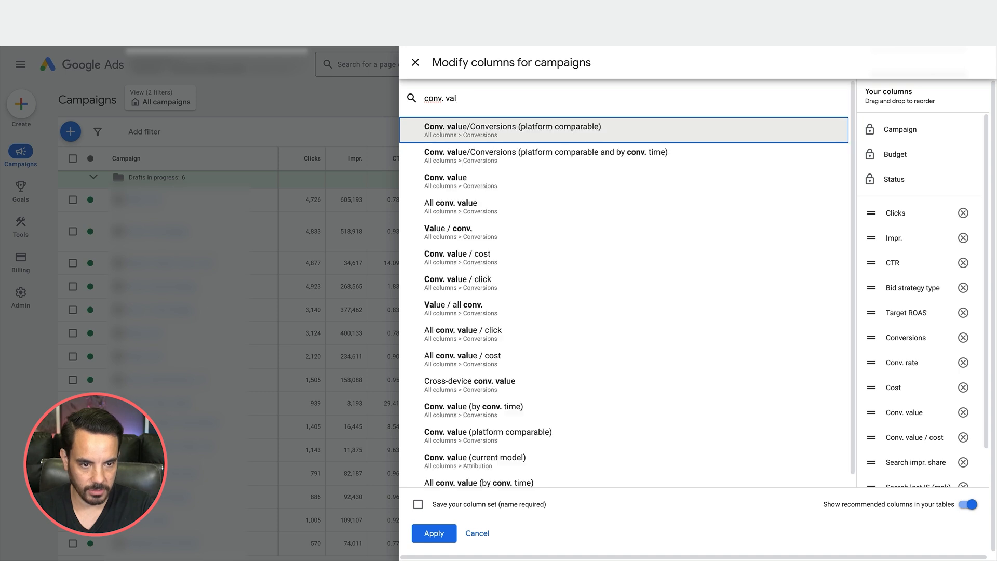
pyautogui.write('ue')
pyautogui.scroll(-1, 494, 171)
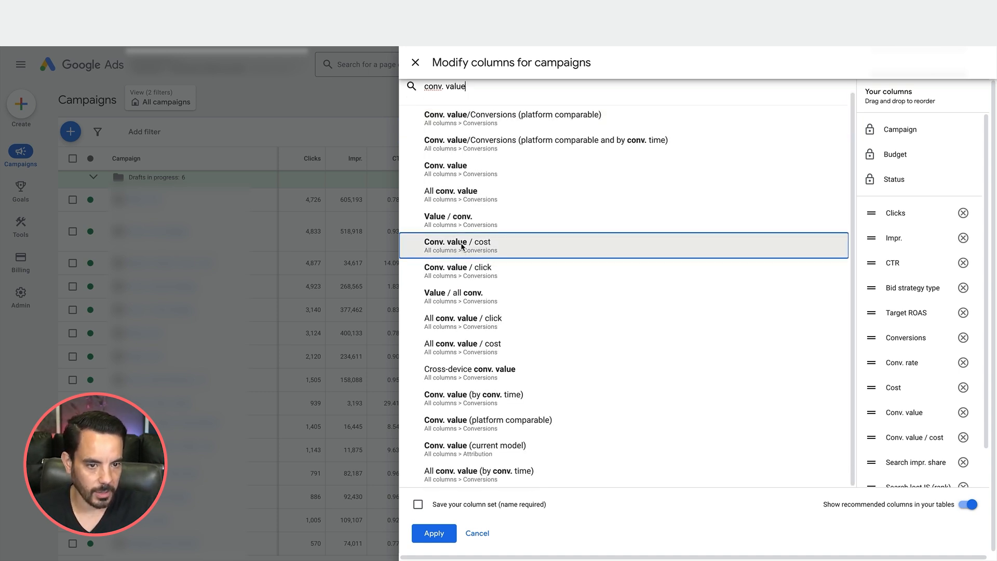
pyautogui.scroll(1, 461, 247)
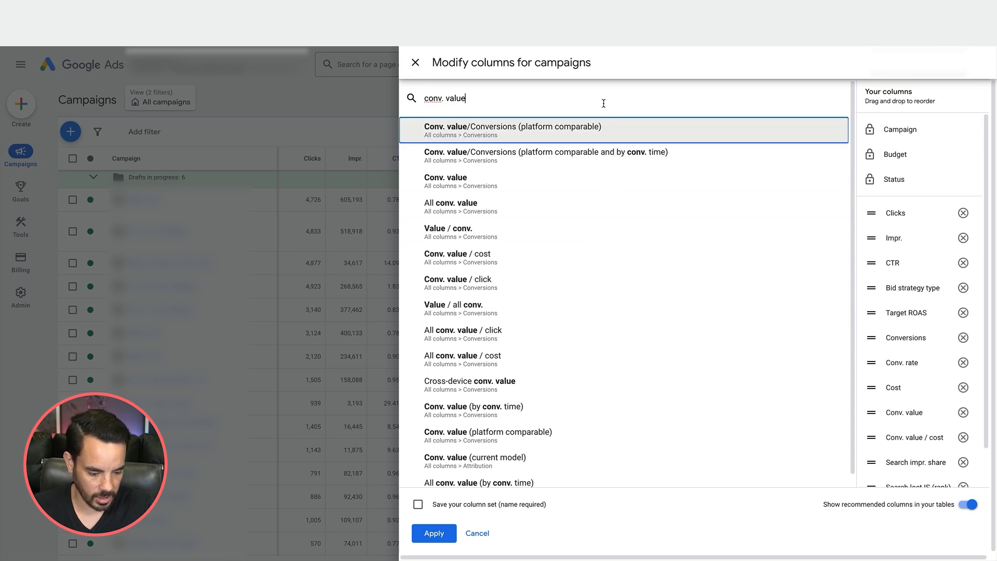
pyautogui.press('BackSpace')
pyautogui.press('BackSpace')
pyautogui.press('BackSpace')
pyautogui.press('BackSpace')
pyautogui.press('BackSpace')
pyautogui.press('BackSpace')
pyautogui.press('BackSpace')
pyautogui.press('BackSpace')
pyautogui.press('BackSpace')
pyautogui.press('BackSpace')
pyautogui.press('BackSpace')
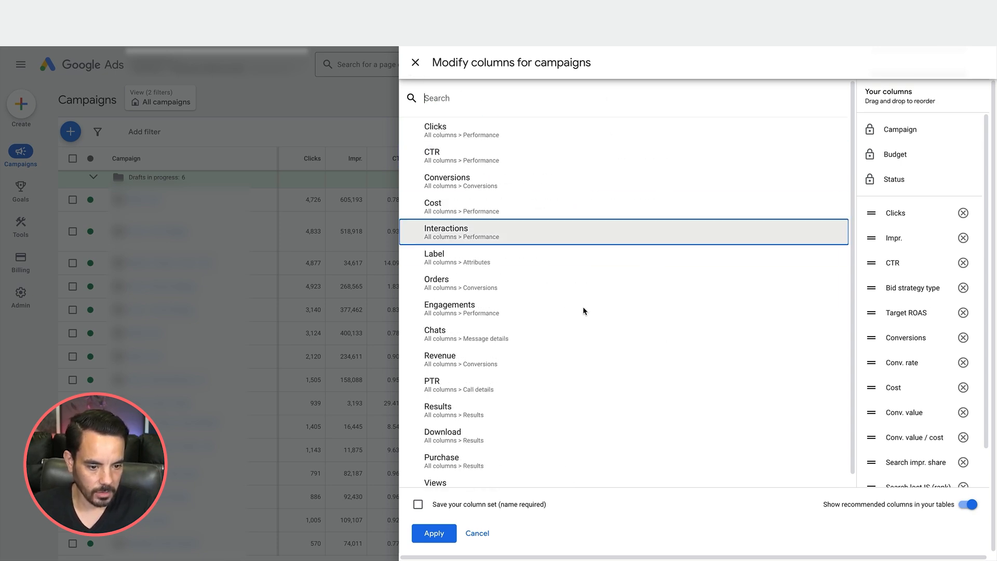
pyautogui.click(476, 533)
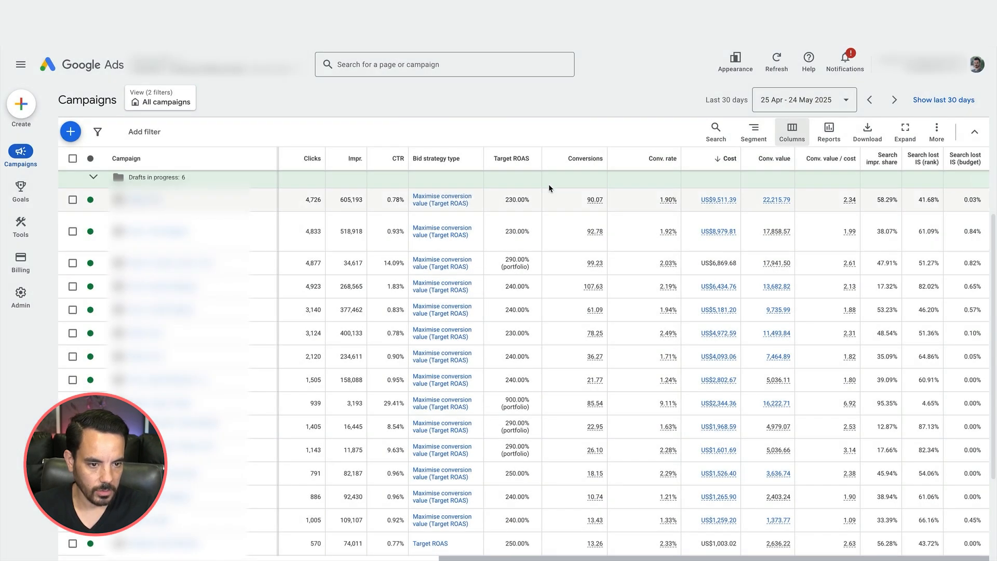
# Step: Reopen the campaign column editor, expand All columns and examine the metrics in the Performance group
pyautogui.click(784, 138)
pyautogui.click(781, 164)
pyautogui.click(488, 297)
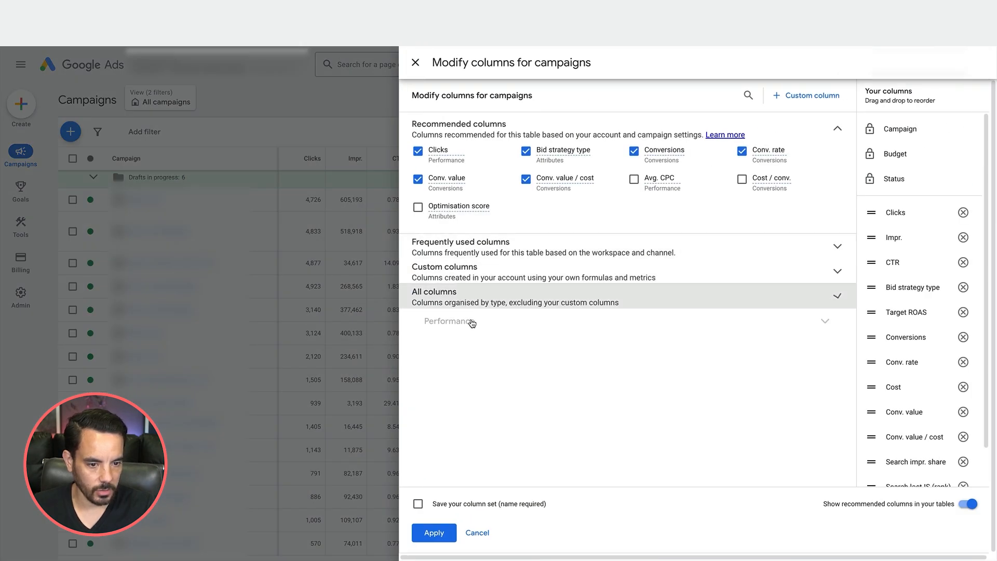
pyautogui.scroll(-3, 494, 332)
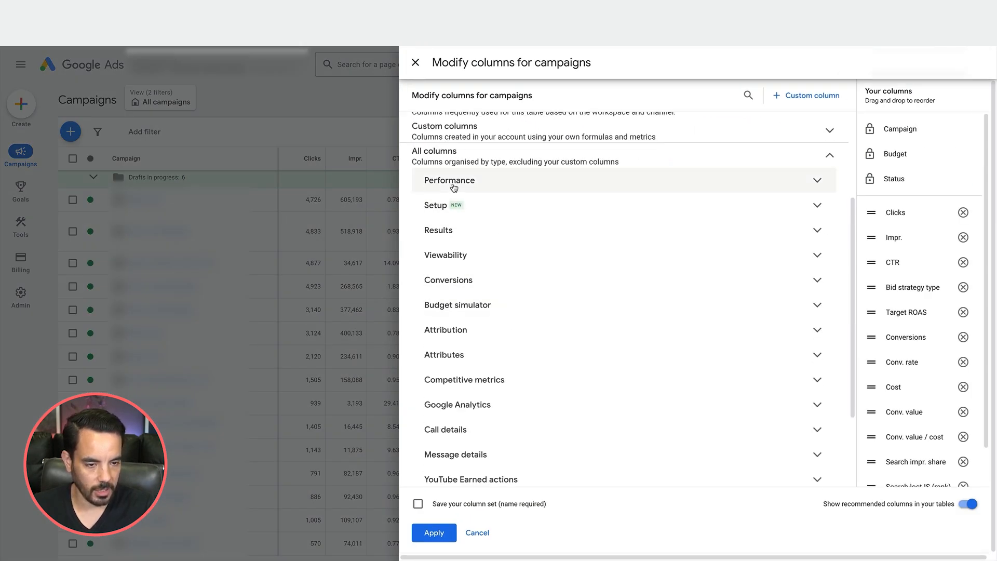
pyautogui.click(470, 166)
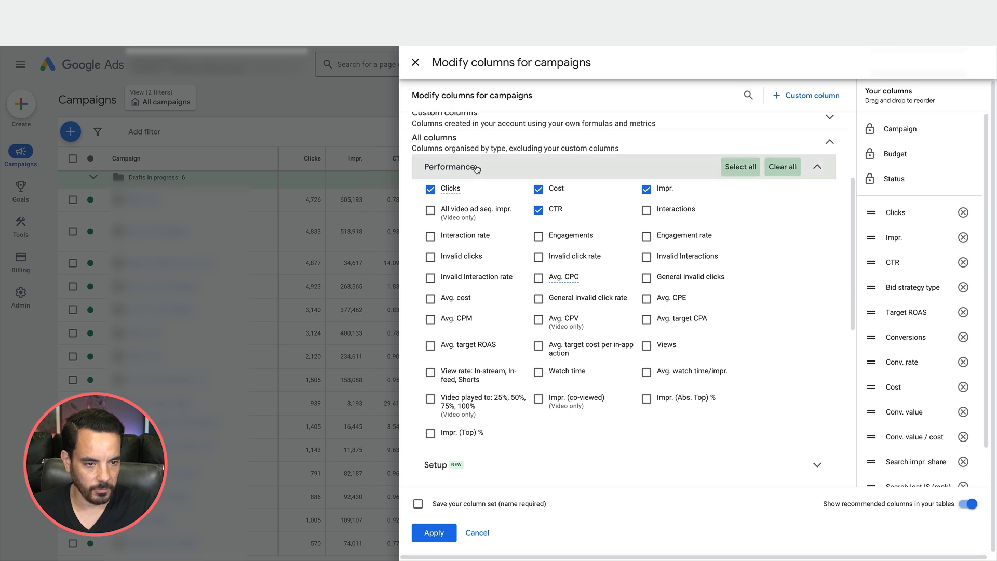
pyautogui.click(476, 166)
# Step: Examine the selected metrics in the Conversions group and the search impression share metrics in the Competitive metrics group
pyautogui.click(478, 267)
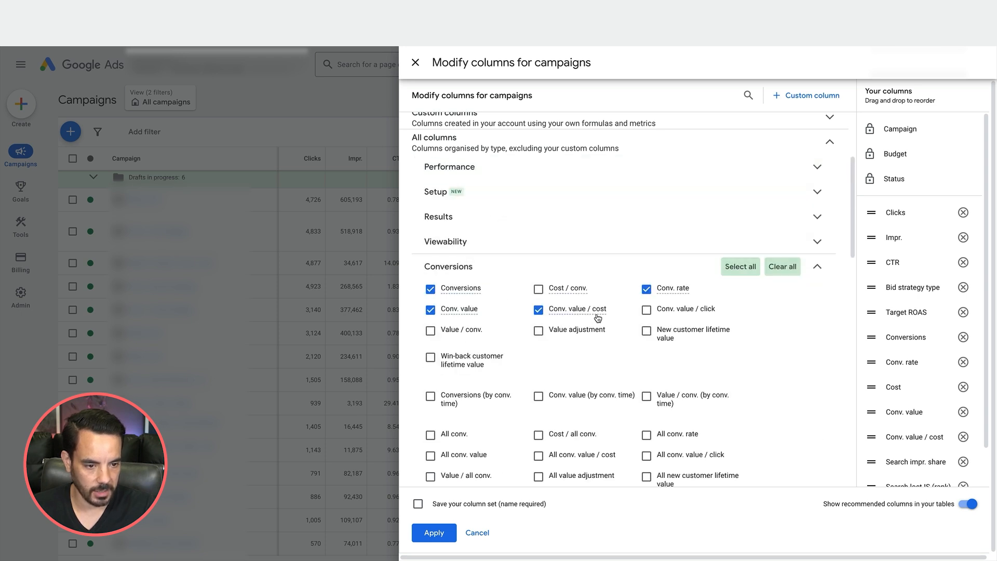
pyautogui.click(469, 264)
pyautogui.scroll(-2, 554, 211)
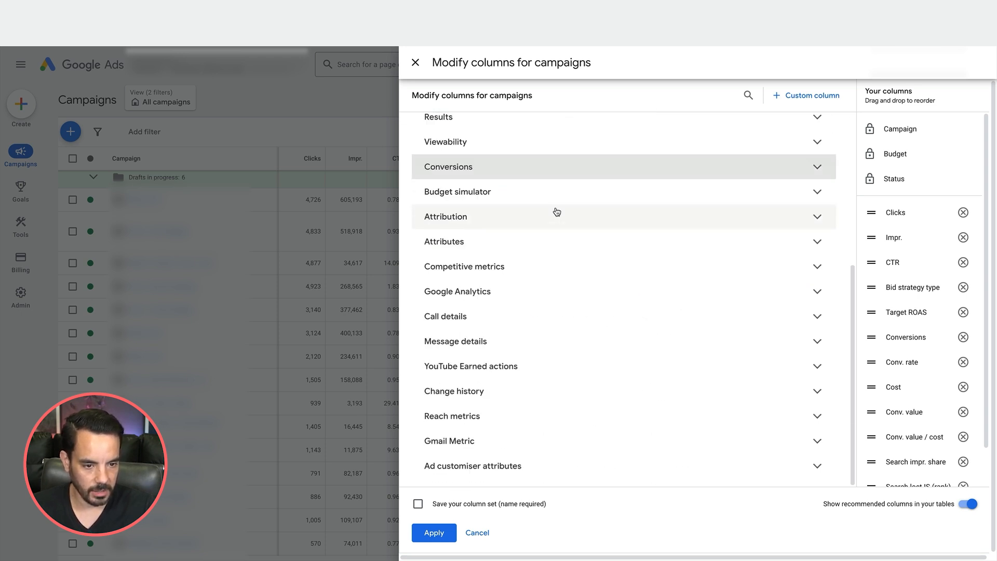
pyautogui.click(443, 267)
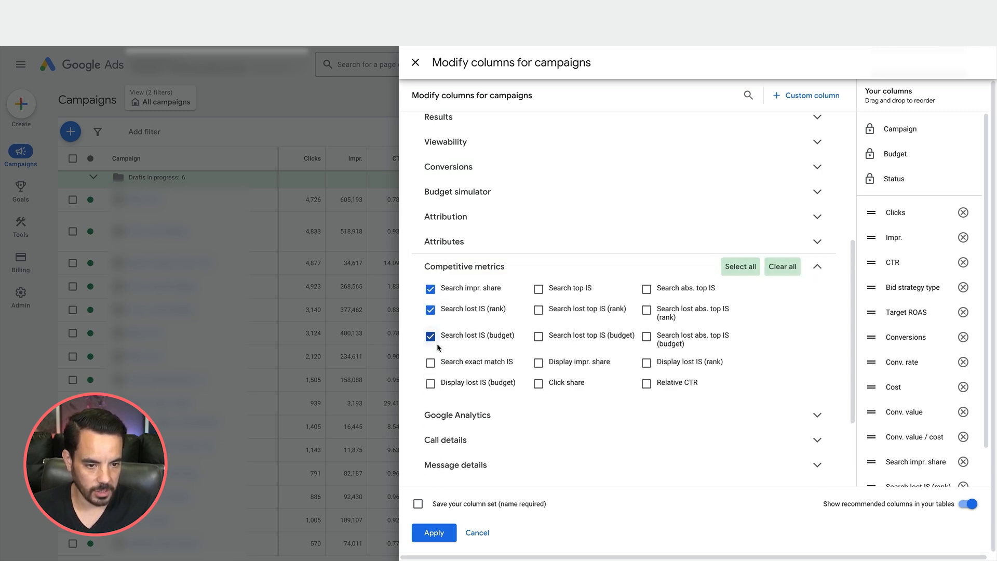
pyautogui.click(441, 267)
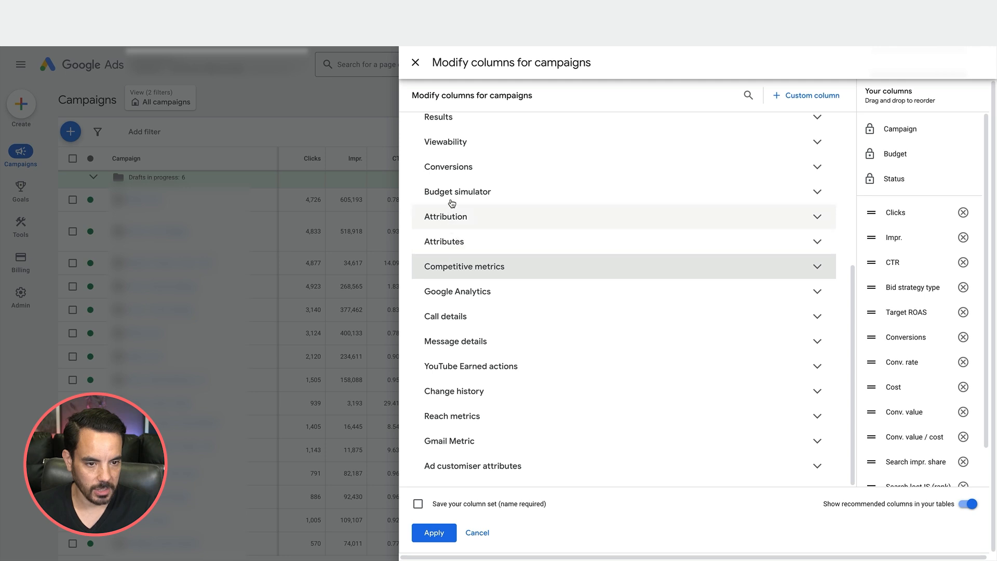
# Step: Review the Conversions group again, including the Conv. value / cost and Conv. rate metrics, and collapse it
pyautogui.click(455, 167)
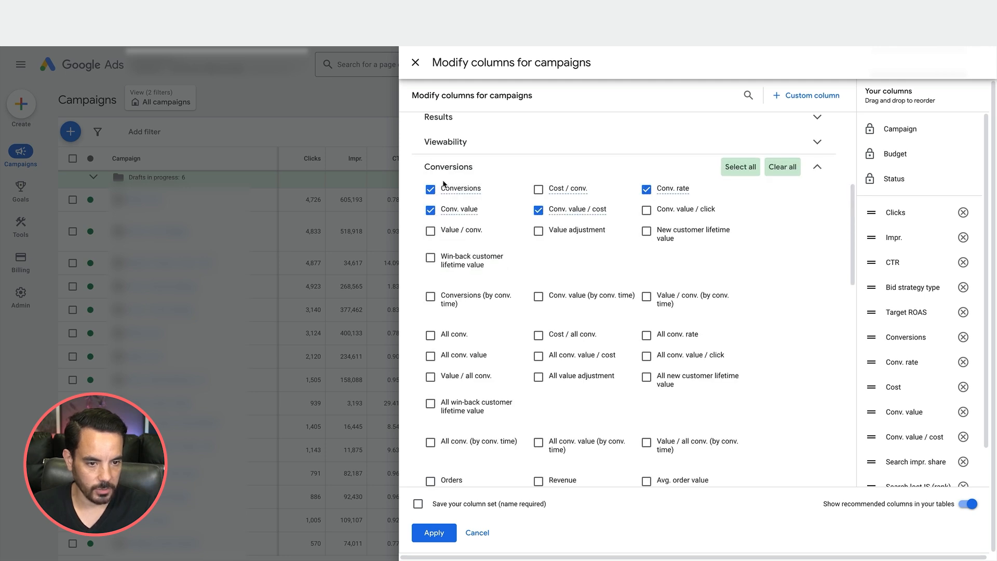
pyautogui.moveTo(578, 213)
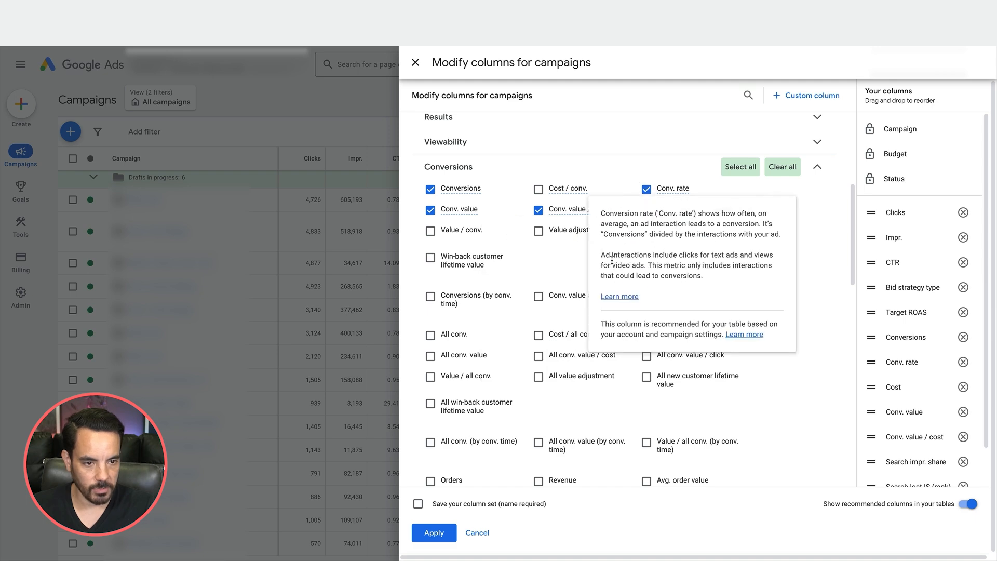
pyautogui.click(466, 169)
pyautogui.scroll(2, 461, 216)
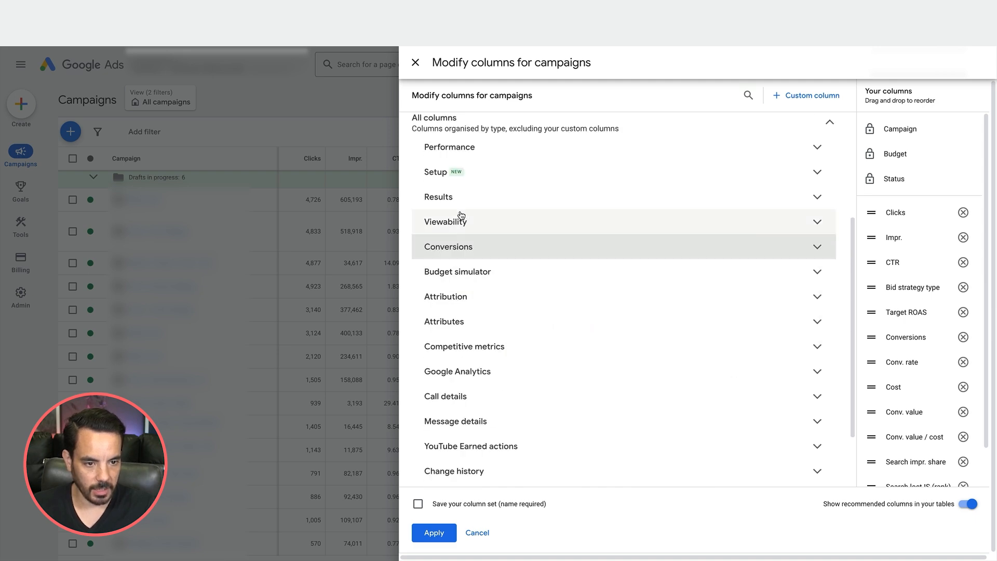
# Step: Review the Performance metrics, grab Cost in the chosen columns to demonstrate reordering, and apply the column set to the campaign table
pyautogui.click(468, 151)
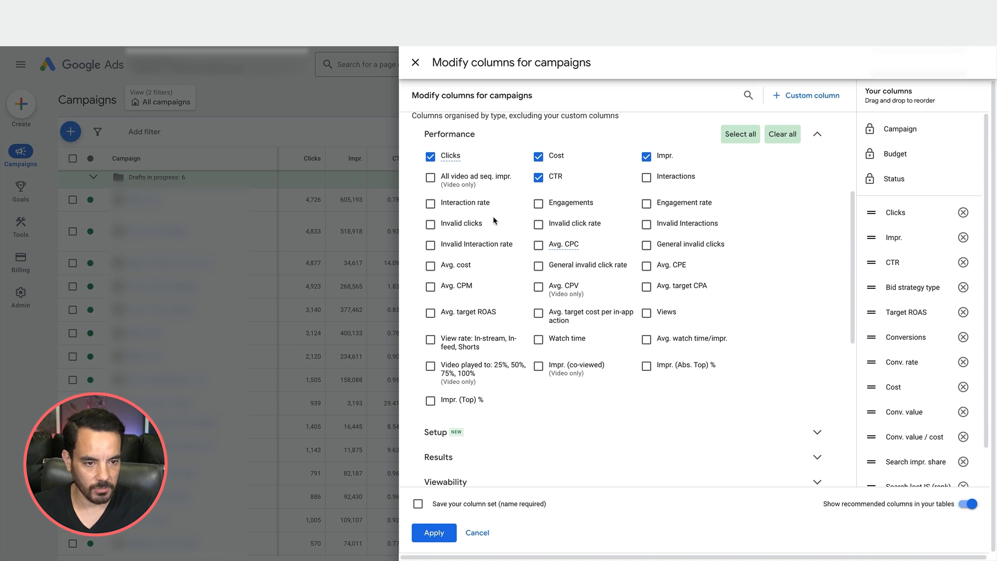
pyautogui.scroll(4, 559, 153)
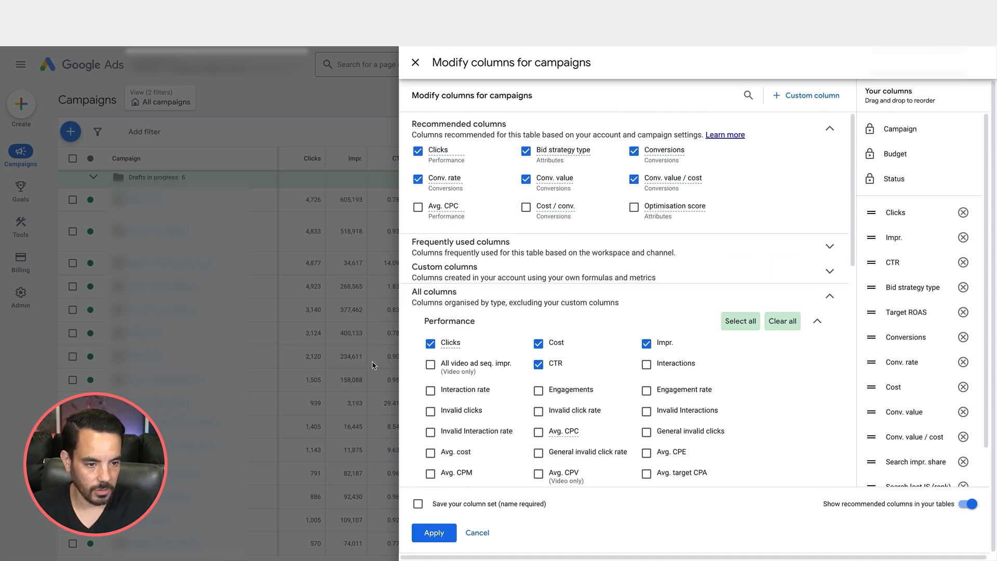
pyautogui.scroll(-1, 906, 255)
pyautogui.moveTo(870, 354)
pyautogui.mouseDown()
pyautogui.moveTo(867, 325)
pyautogui.moveTo(867, 373)
pyautogui.moveTo(867, 332)
pyautogui.moveTo(867, 344)
pyautogui.mouseUp()
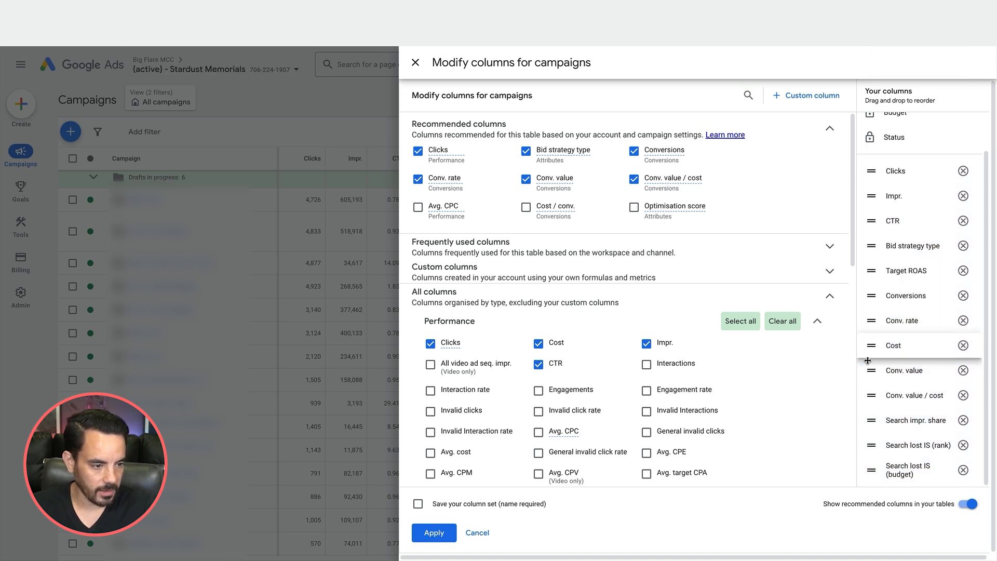
pyautogui.click(441, 533)
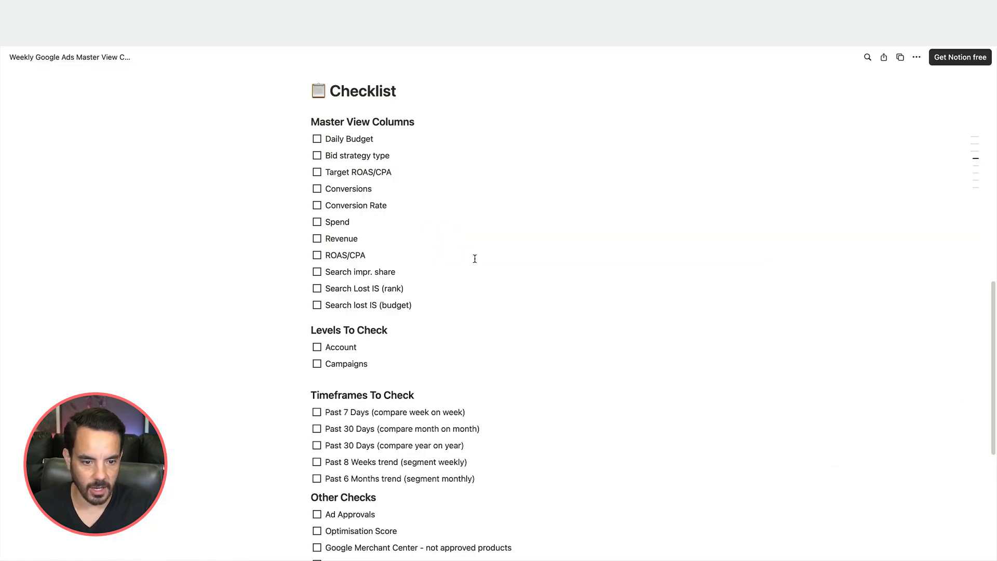
# Step: Switch to the Notion checklist and review the Master View Columns and the Account and Campaigns items in Levels To Check
pyautogui.scroll(-3, 475, 259)
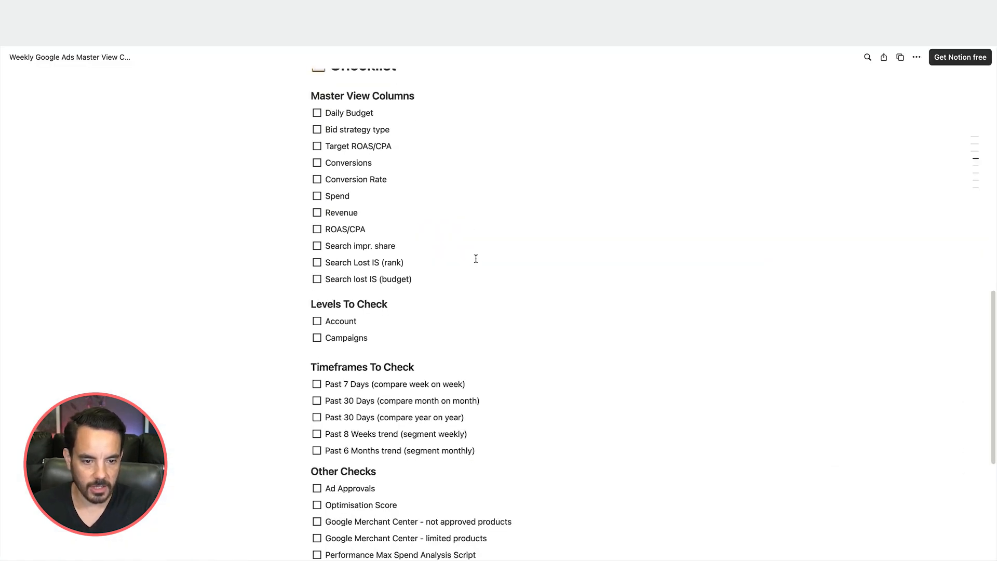
pyautogui.moveTo(379, 285); pyautogui.dragTo(359, 251)
pyautogui.click(389, 272)
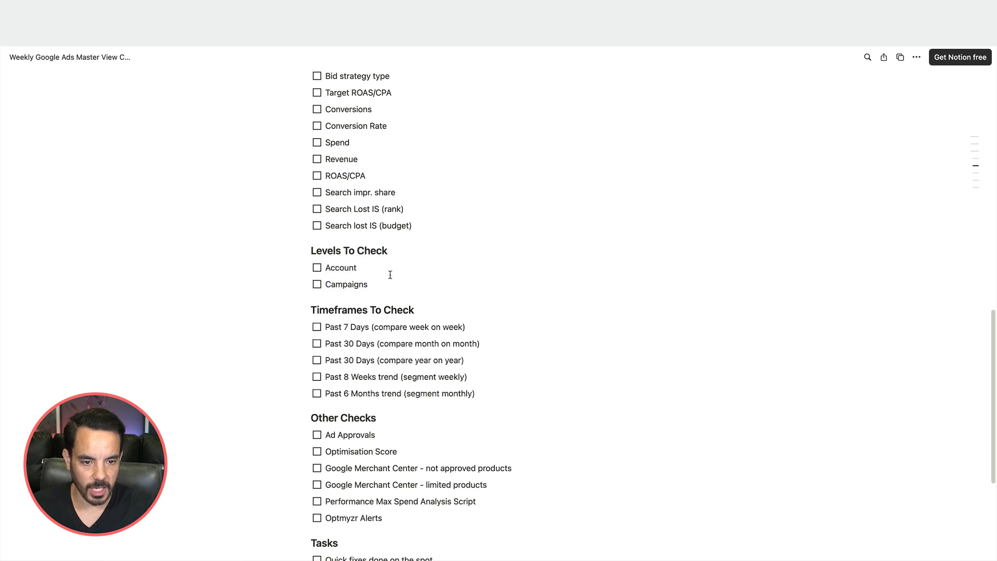
pyautogui.doubleClick(339, 269)
pyautogui.click(342, 291)
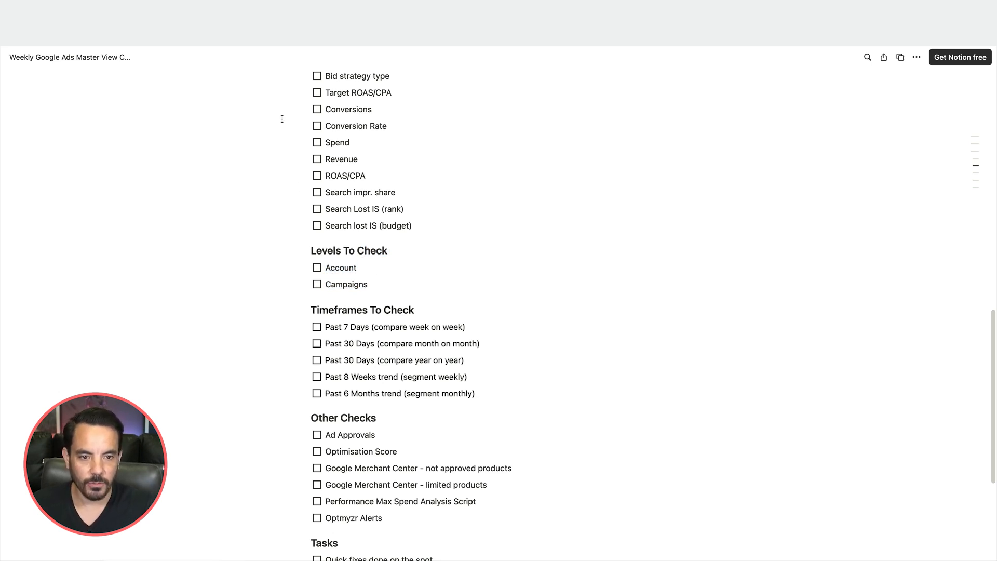
# Step: Return to Google Ads and examine the master view metrics in the totals rows and for the individual campaigns
pyautogui.scroll(5, 360, 132)
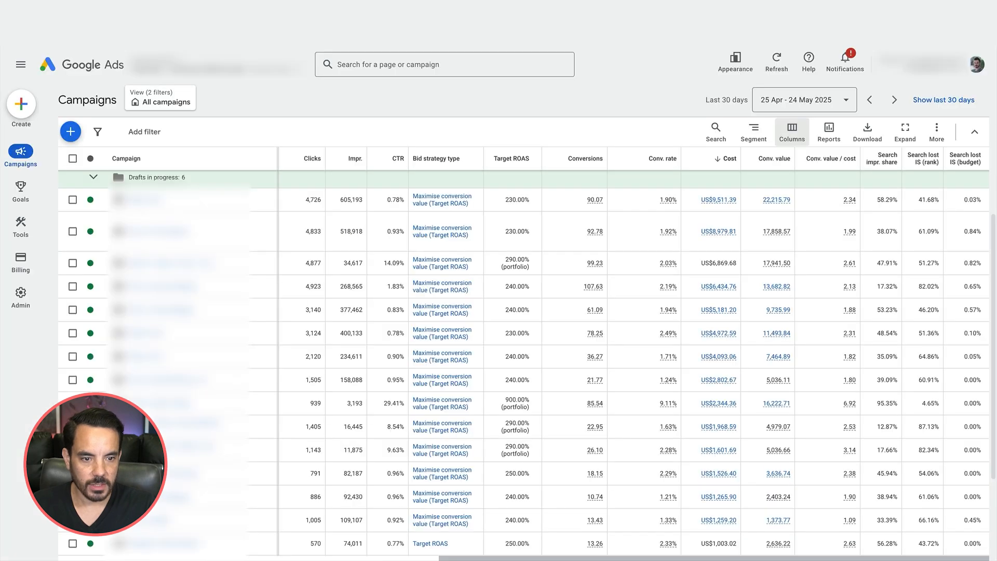
pyautogui.scroll(-3, 691, 176)
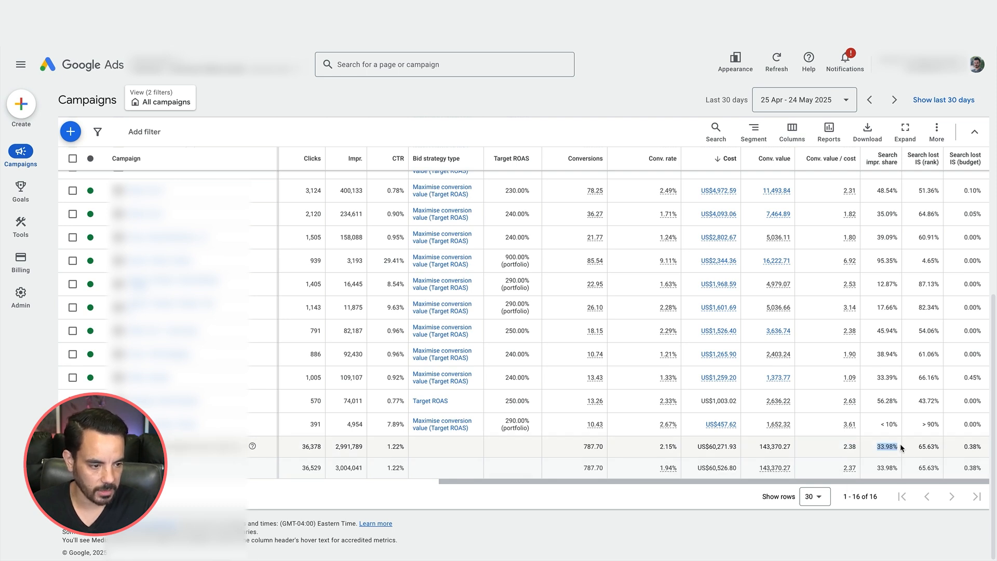
pyautogui.click(760, 447)
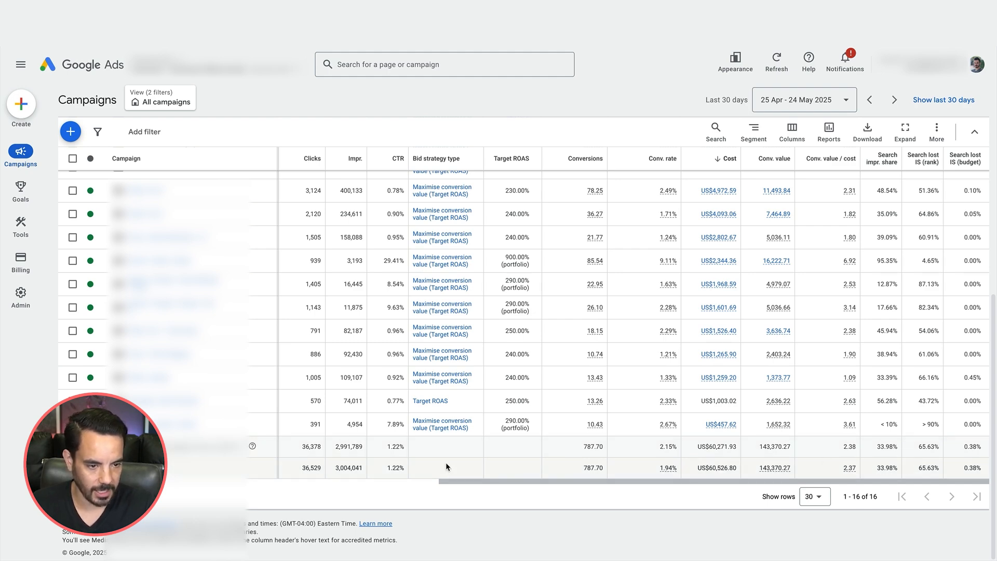
pyautogui.scroll(5, 446, 465)
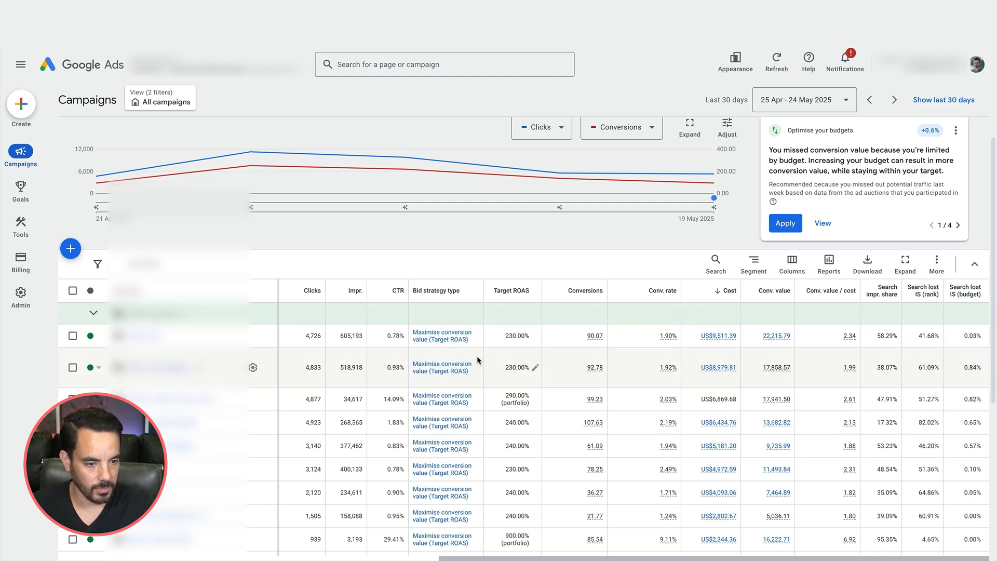
pyautogui.scroll(-2, 789, 460)
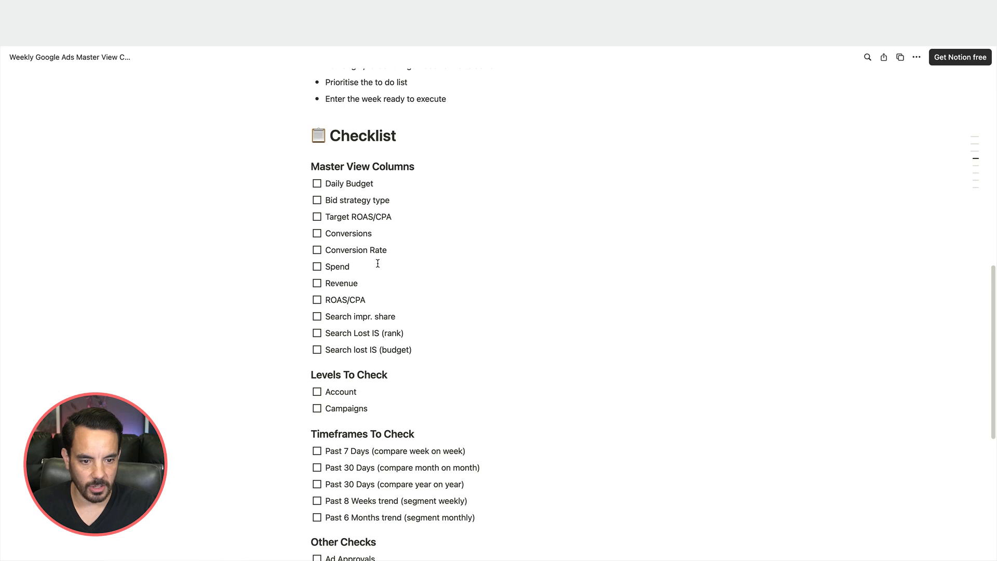
# Step: Go back to the Notion checklist and review the Master View Columns, the Campaigns level and the Timeframes To Check
pyautogui.scroll(-2, 404, 267)
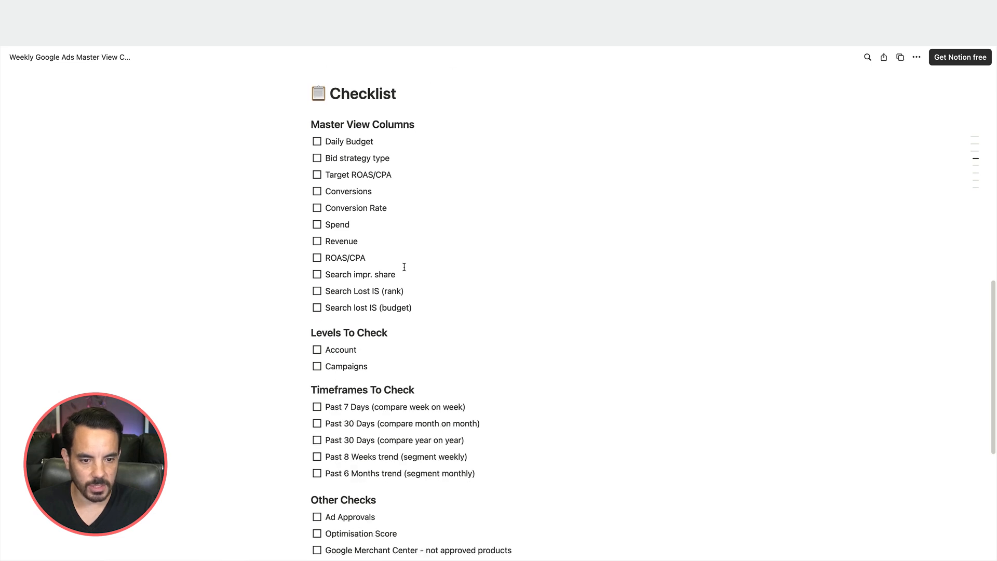
pyautogui.moveTo(381, 136); pyautogui.dragTo(410, 320)
pyautogui.click(486, 262)
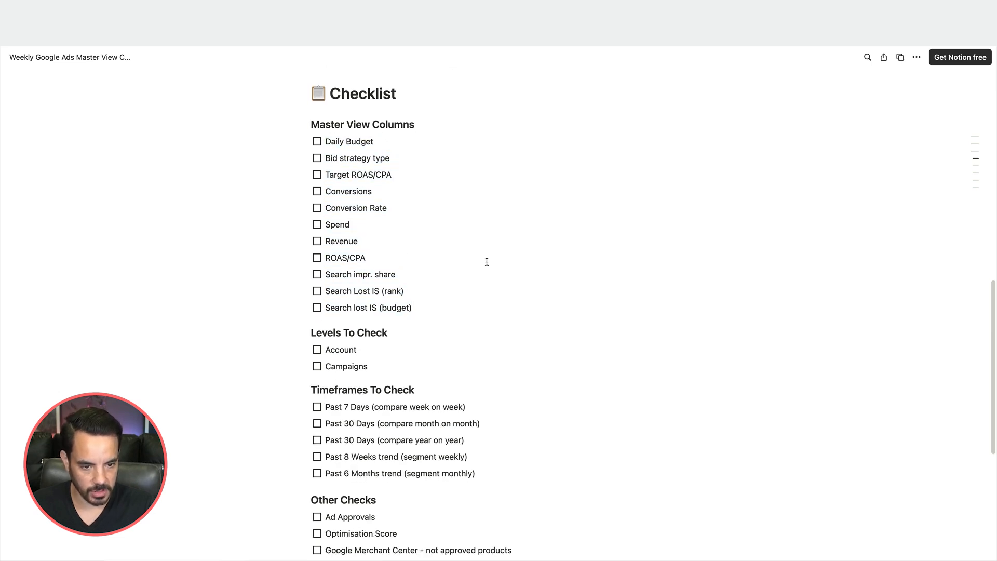
pyautogui.doubleClick(355, 367)
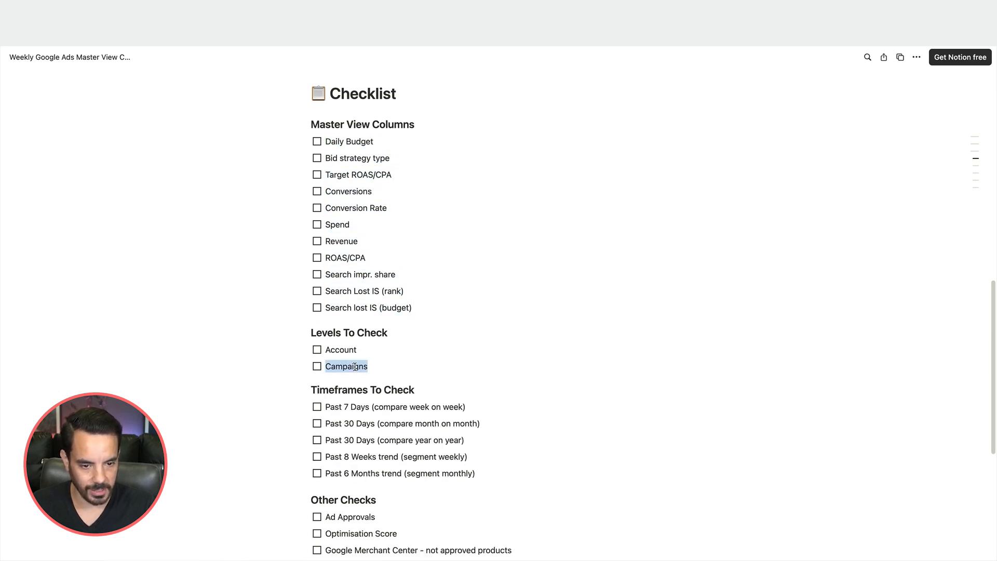
pyautogui.scroll(-4, 434, 268)
pyautogui.click(434, 268)
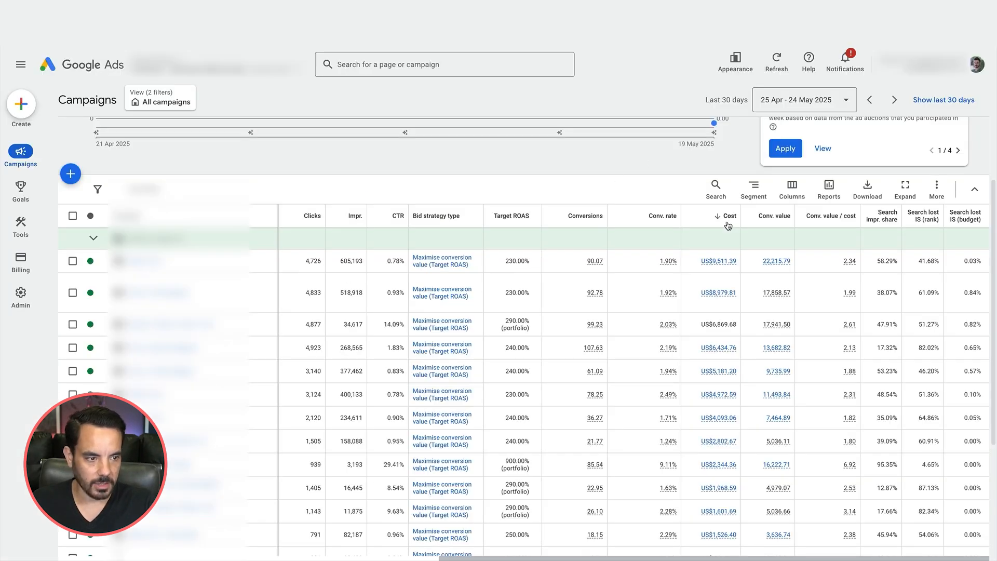
# Step: In Google Ads, set the campaign date range to Last 7 days and examine the campaign rows and totals
pyautogui.scroll(3, 729, 226)
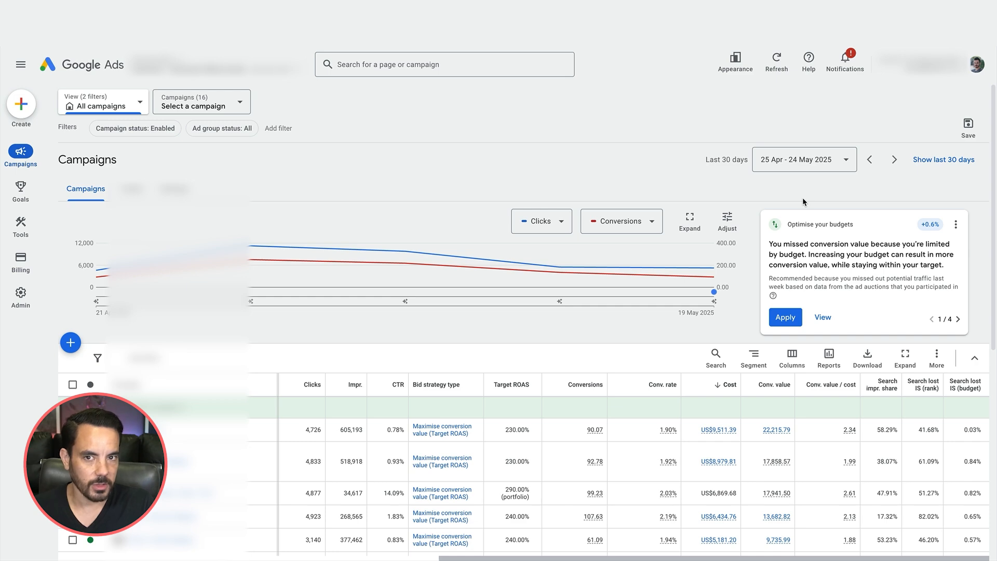
pyautogui.click(802, 165)
pyautogui.click(732, 258)
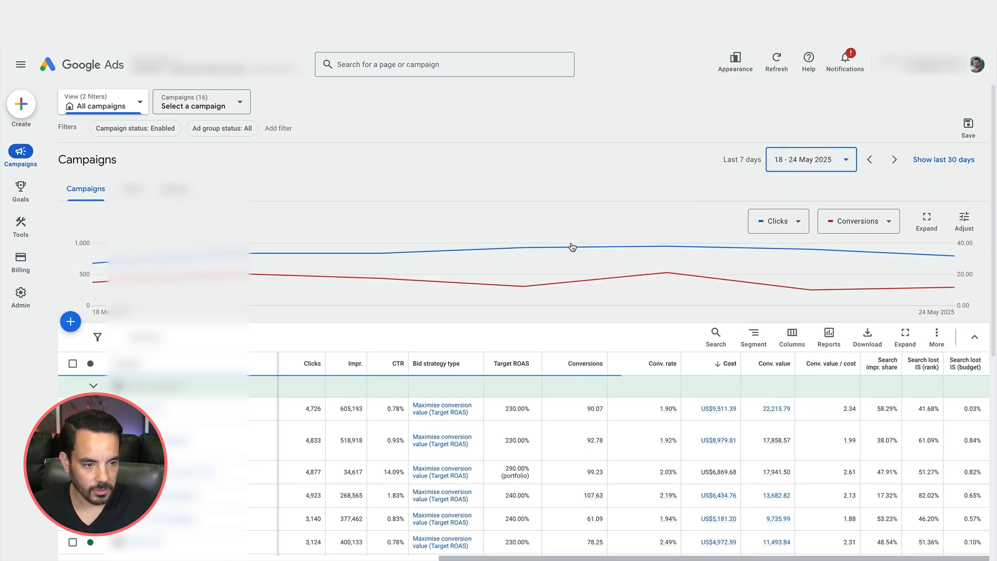
pyautogui.scroll(-10, 663, 261)
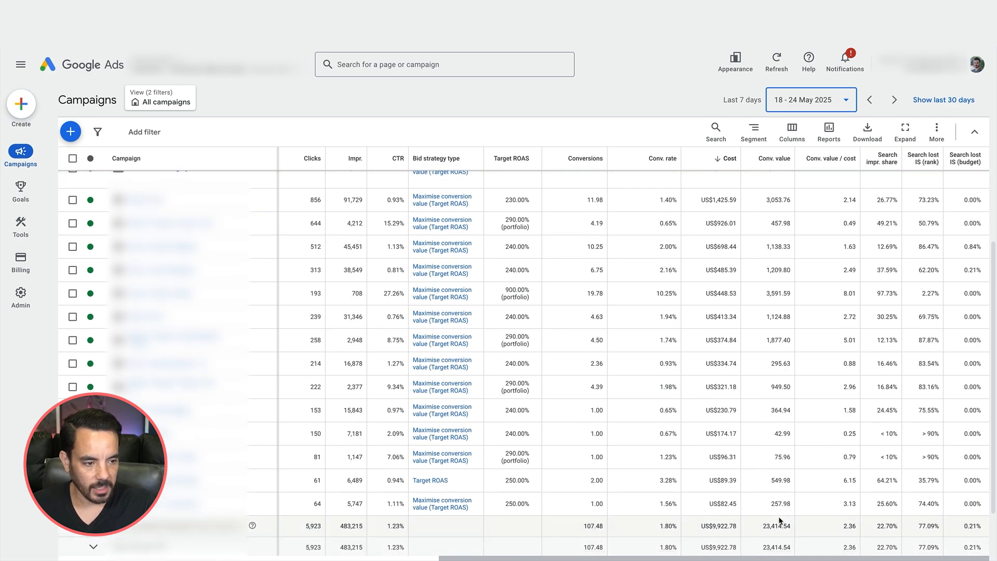
pyautogui.scroll(3, 762, 502)
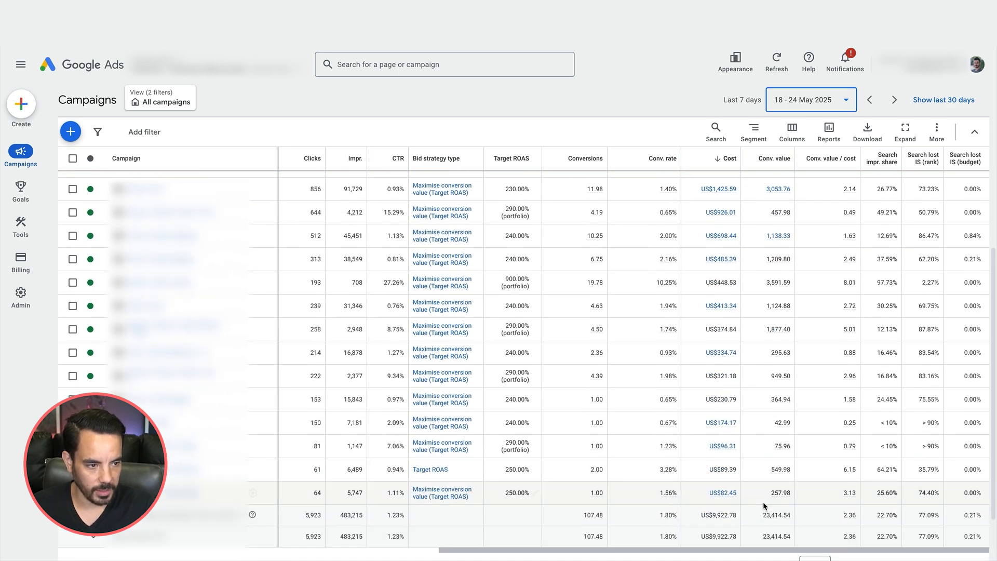
pyautogui.scroll(5, 762, 502)
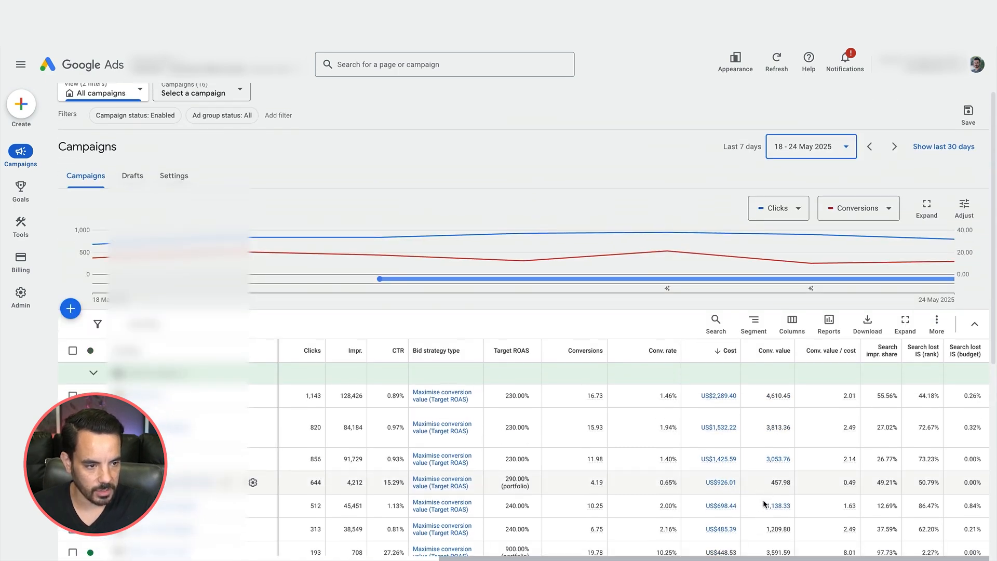
# Step: Change the performance chart's first metric from Clicks to Cost
pyautogui.moveTo(788, 232)
pyautogui.click(795, 208)
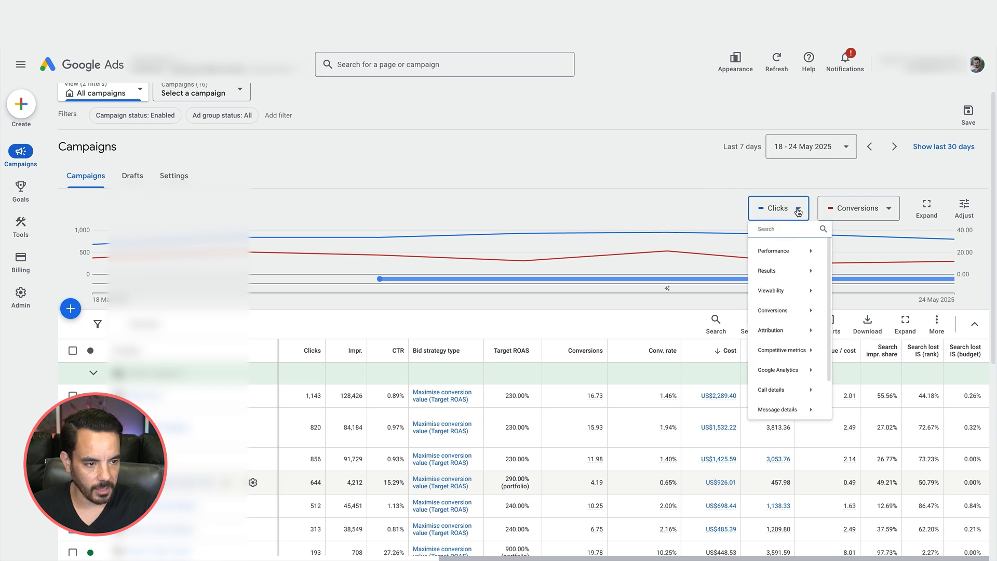
pyautogui.moveTo(800, 254)
pyautogui.click(892, 92)
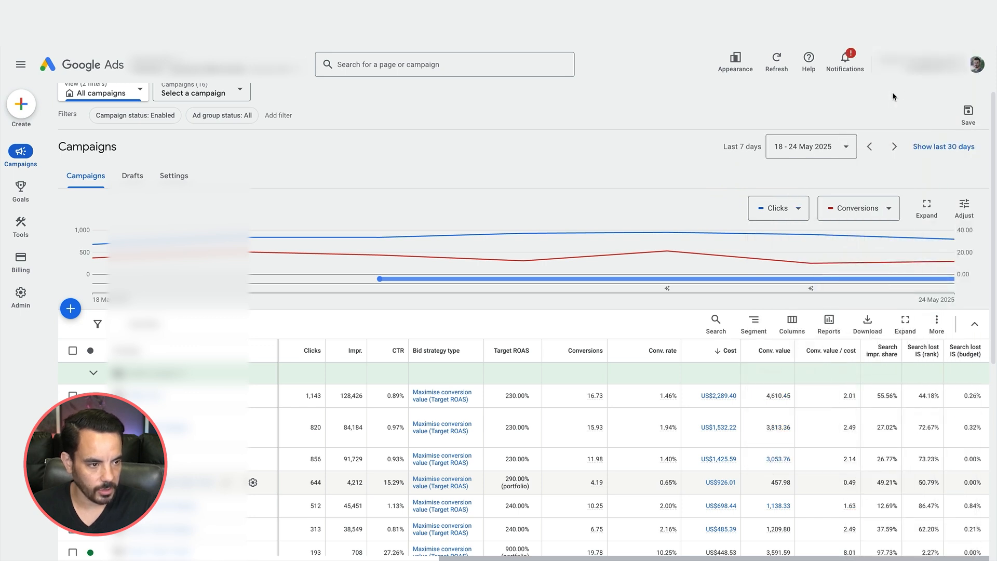
pyautogui.click(798, 210)
pyautogui.moveTo(812, 259)
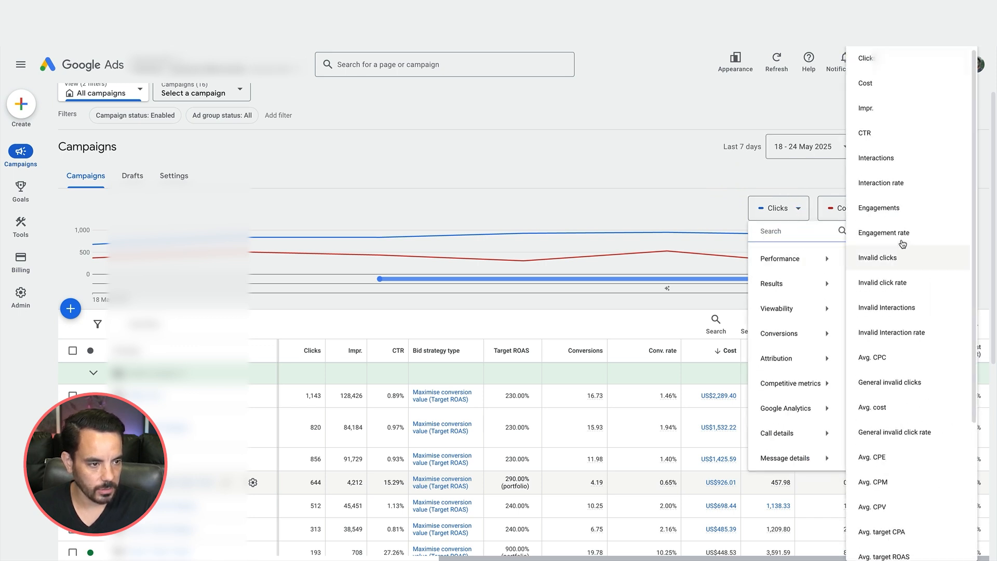
pyautogui.click(900, 97)
# Step: Set the chart's second metric to Conv. value / cost and examine the trend and the campaign table
pyautogui.click(882, 208)
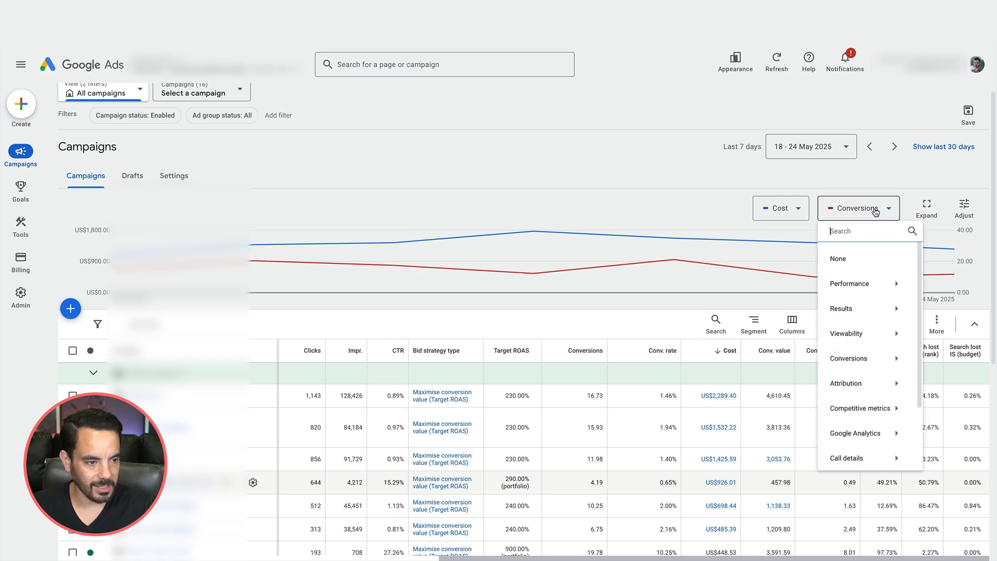
pyautogui.moveTo(860, 361)
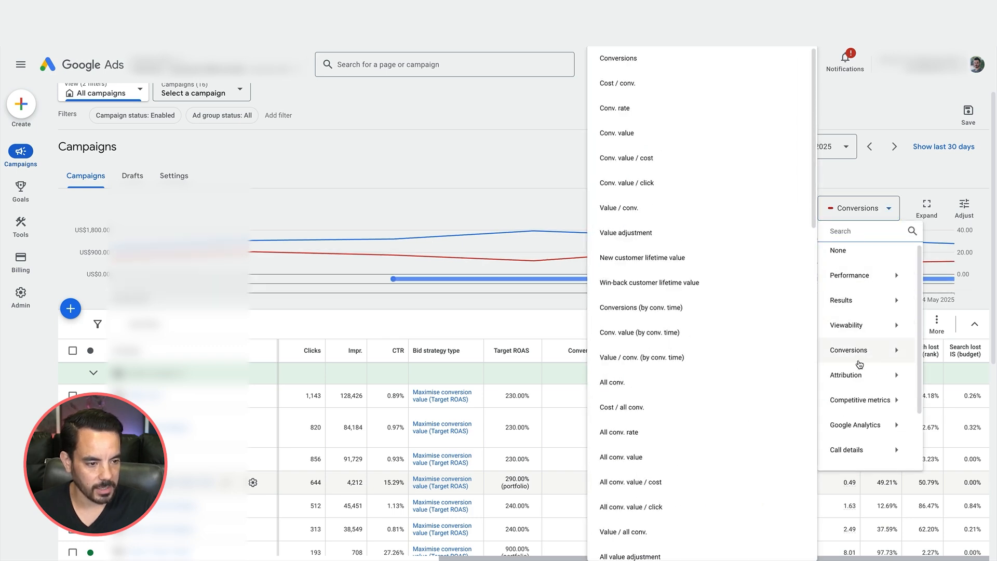
pyautogui.click(625, 165)
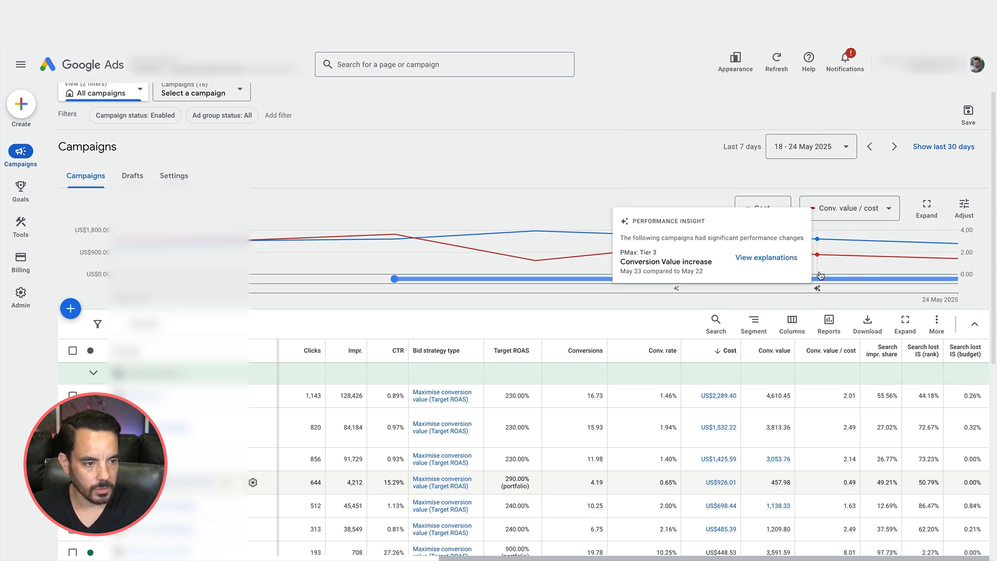
pyautogui.scroll(-2, 789, 165)
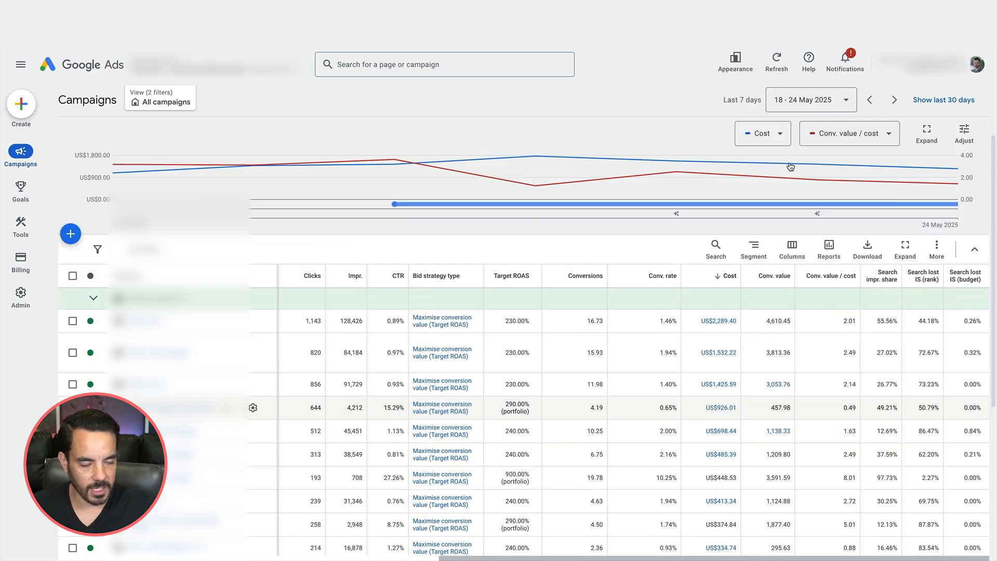
pyautogui.scroll(-4, 789, 274)
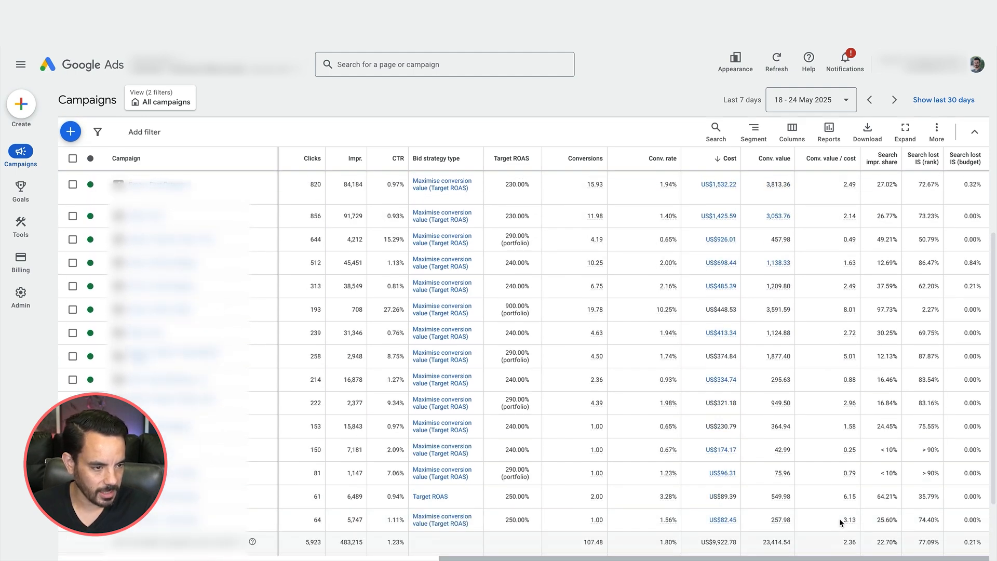
# Step: Compare the last 7 days with the previous period and examine the week-on-week changes in the campaign table
pyautogui.scroll(6, 839, 518)
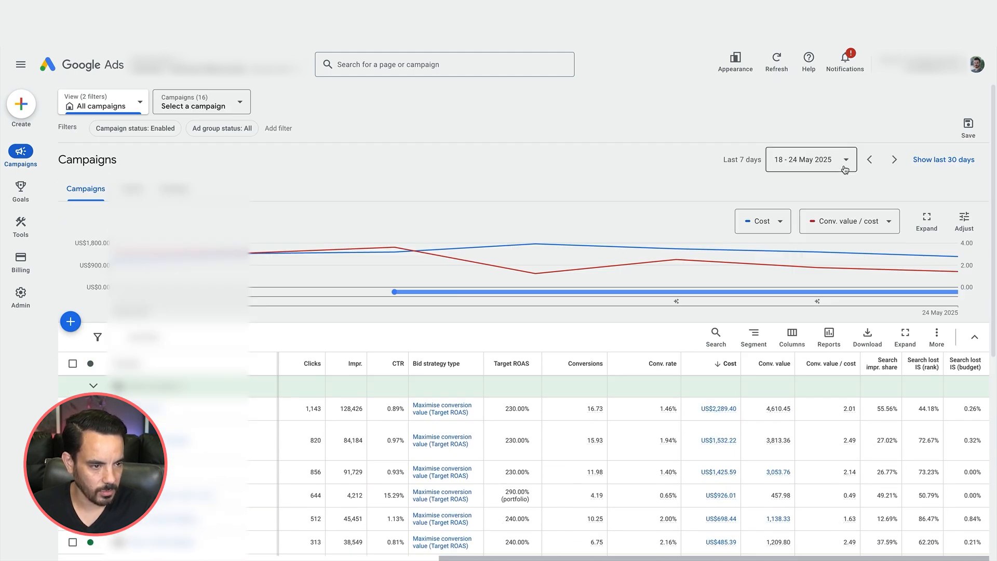
pyautogui.click(810, 160)
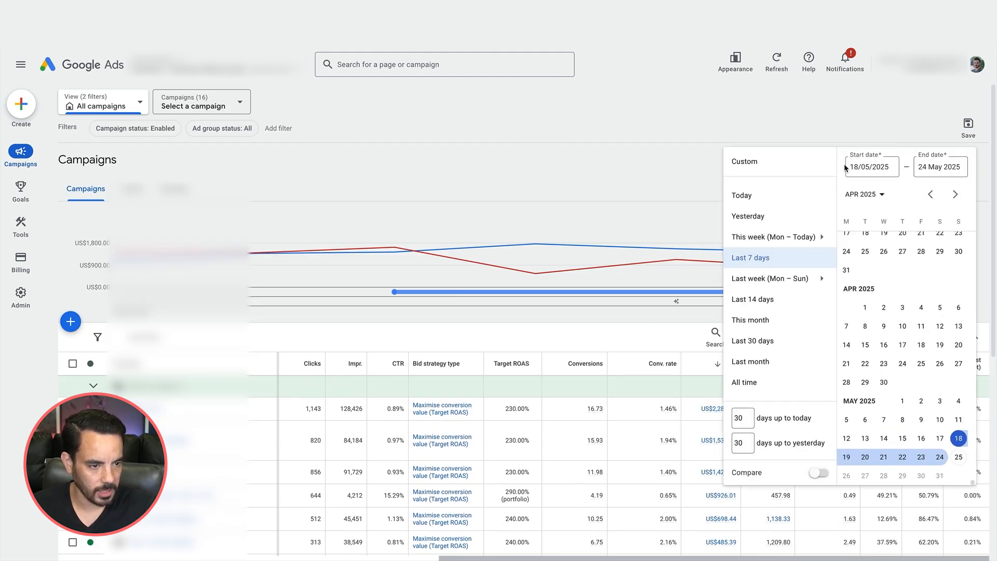
pyautogui.click(815, 474)
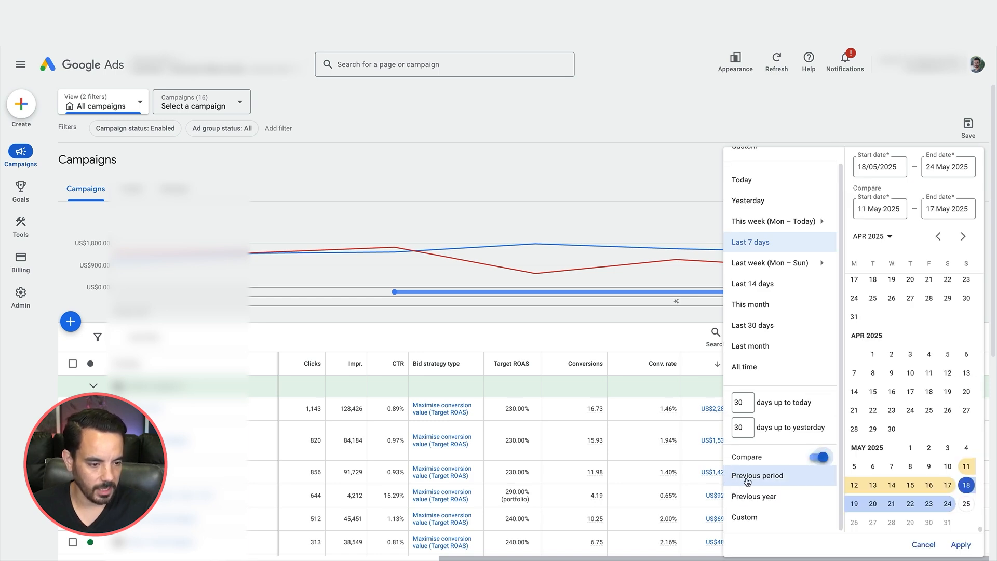
pyautogui.click(961, 544)
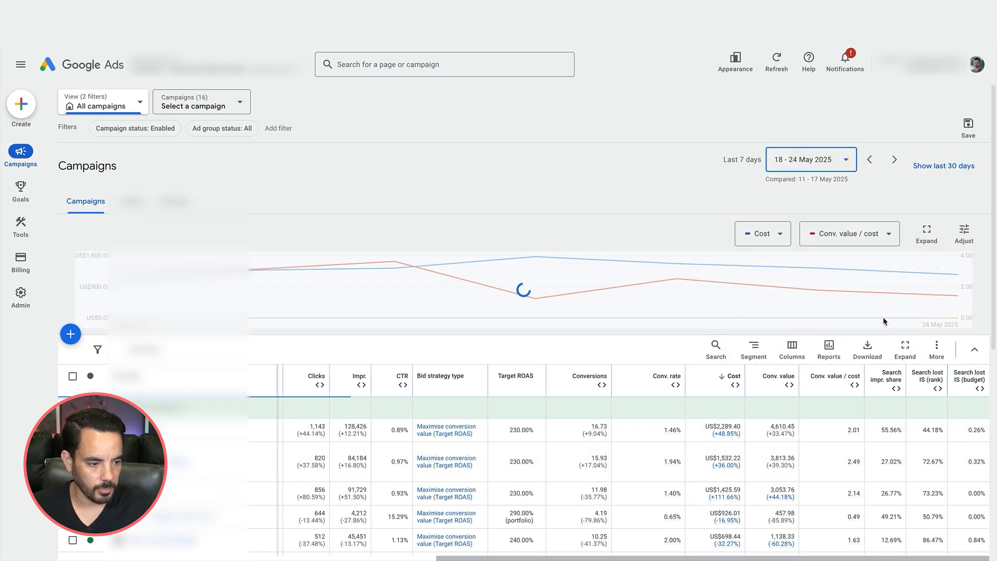
pyautogui.scroll(-3, 857, 342)
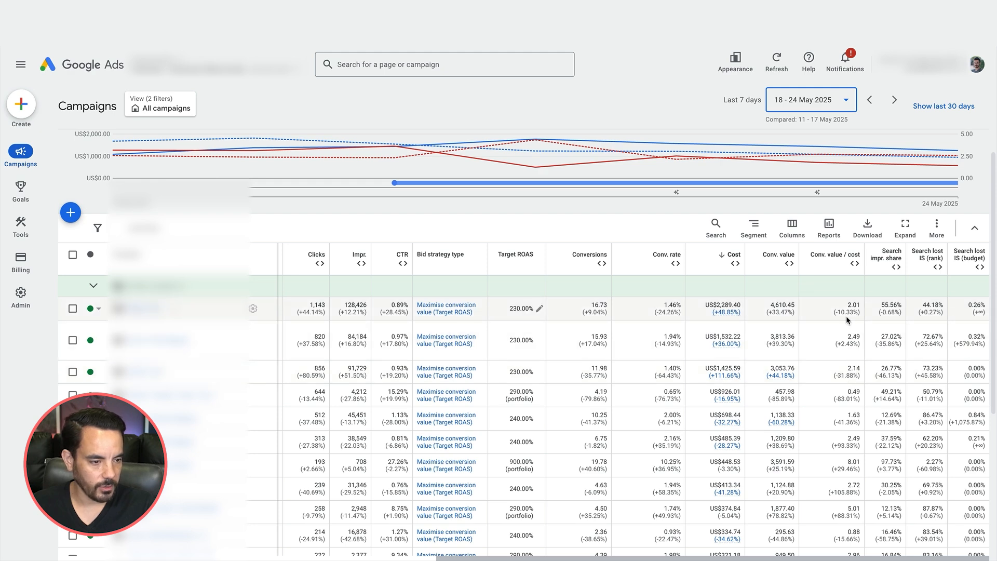
pyautogui.scroll(-2, 858, 314)
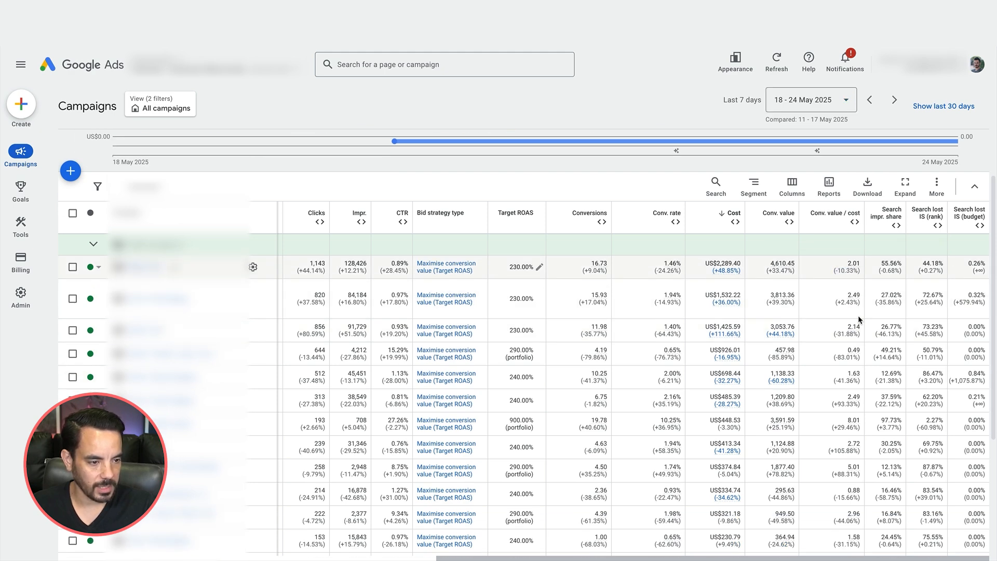
# Step: Examine the Conv. value / cost changes per campaign and in the totals, including the column's detailed comparison of both periods
pyautogui.scroll(-3, 859, 316)
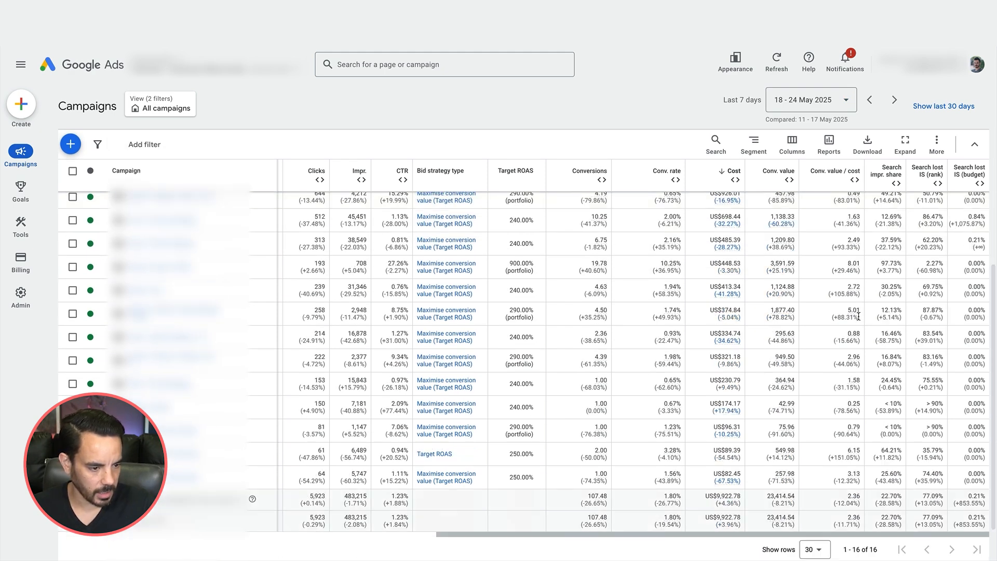
pyautogui.scroll(-1, 858, 316)
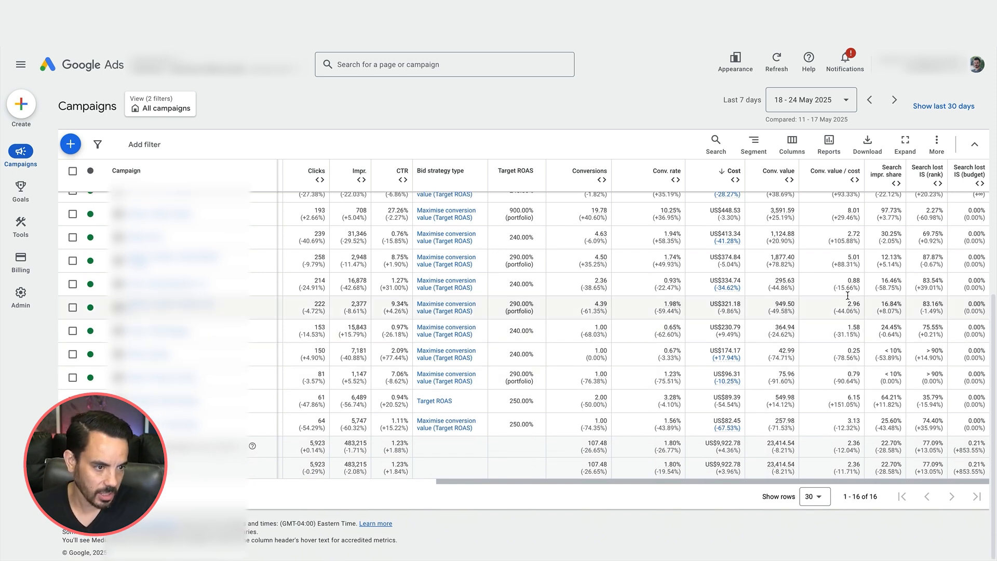
pyautogui.click(854, 180)
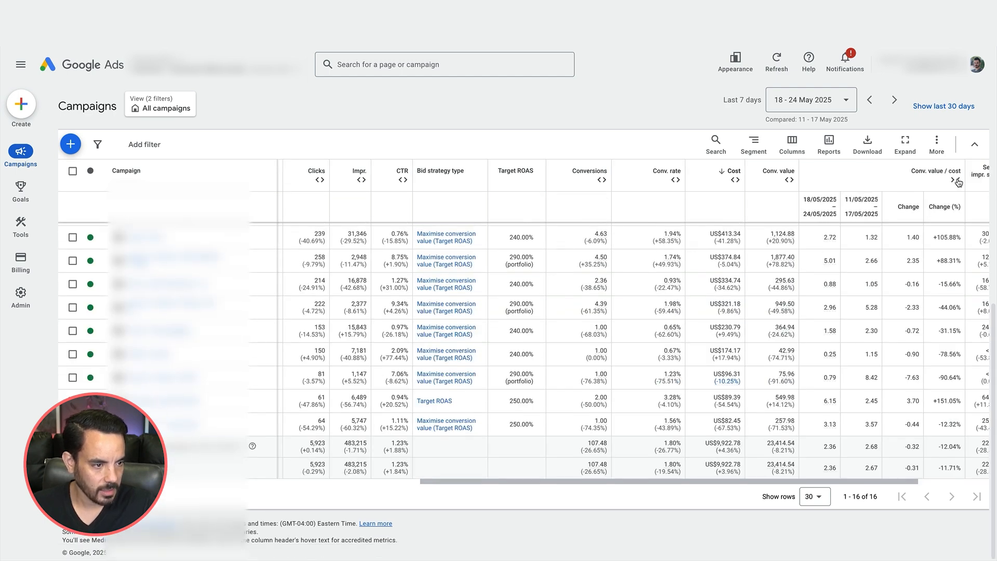
pyautogui.click(956, 180)
pyautogui.scroll(5, 858, 311)
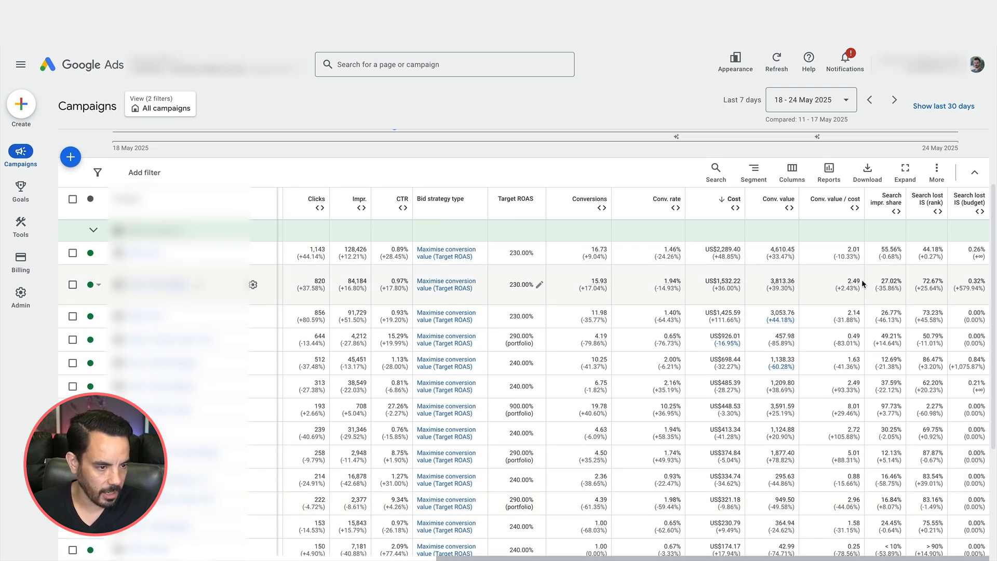
pyautogui.scroll(-5, 861, 279)
pyautogui.moveTo(846, 441); pyautogui.dragTo(862, 447)
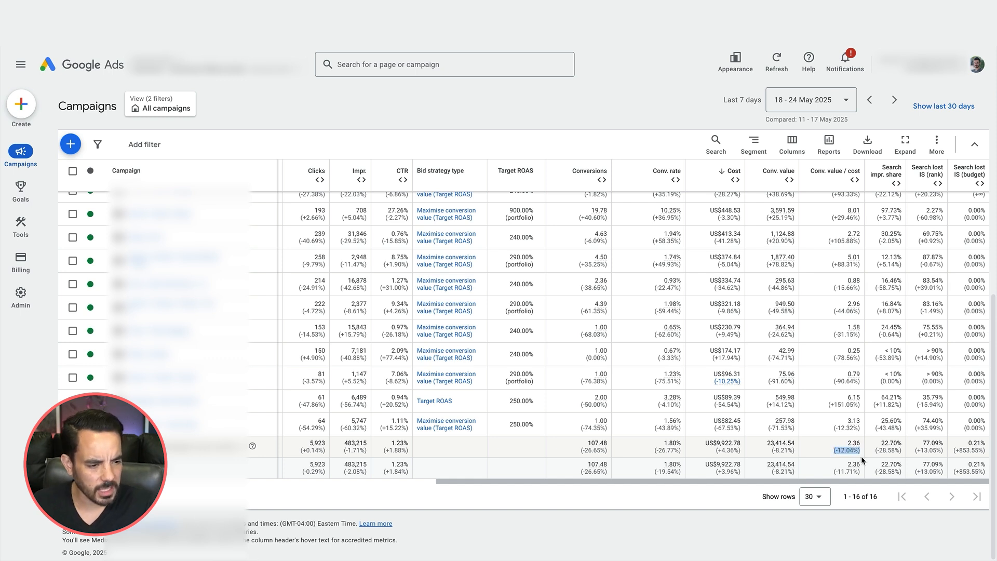
pyautogui.scroll(1, 861, 461)
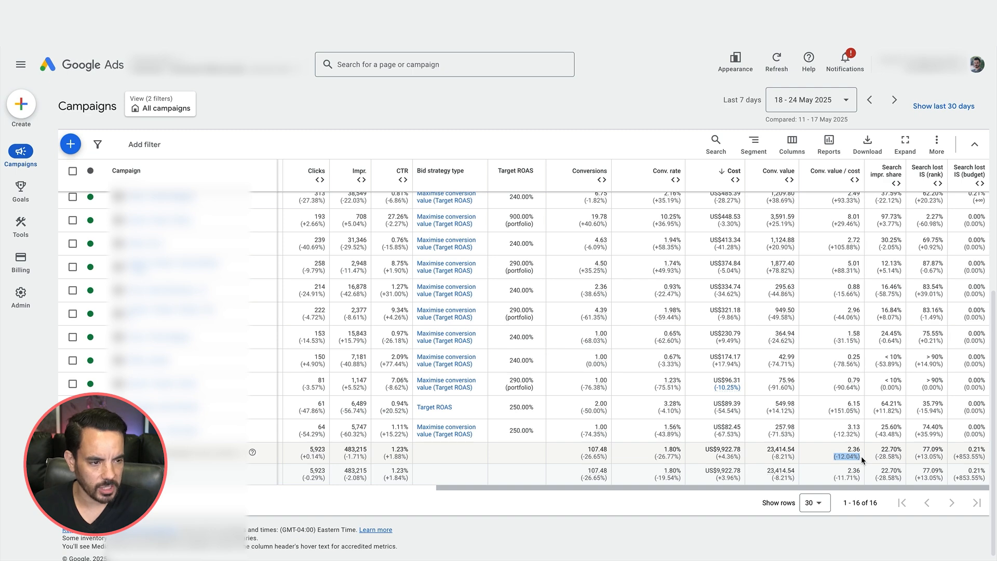
# Step: Expand the Conv. value / cost comparison and sort the campaigns by its absolute change in descending order
pyautogui.click(854, 180)
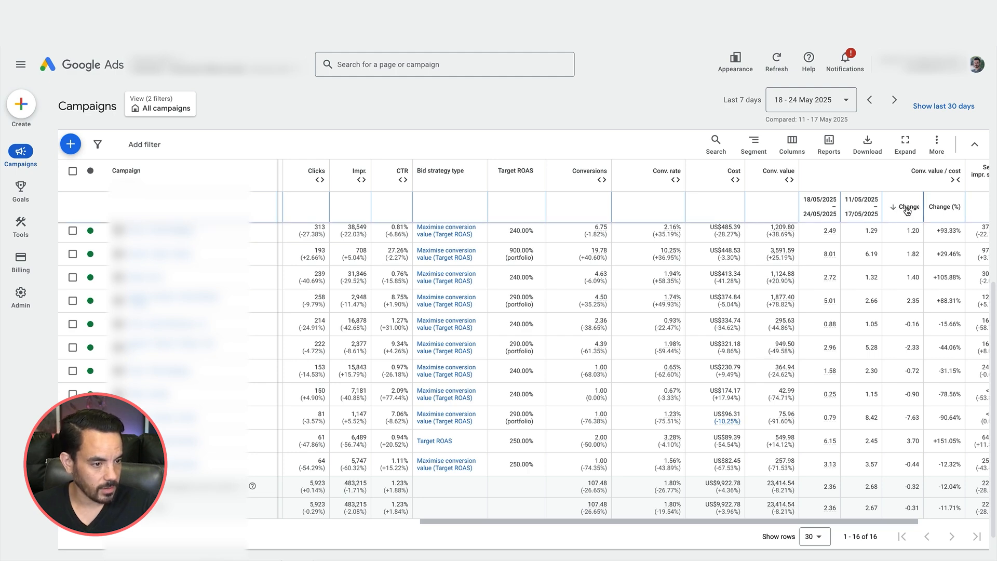
pyautogui.click(907, 208)
pyautogui.scroll(5, 905, 302)
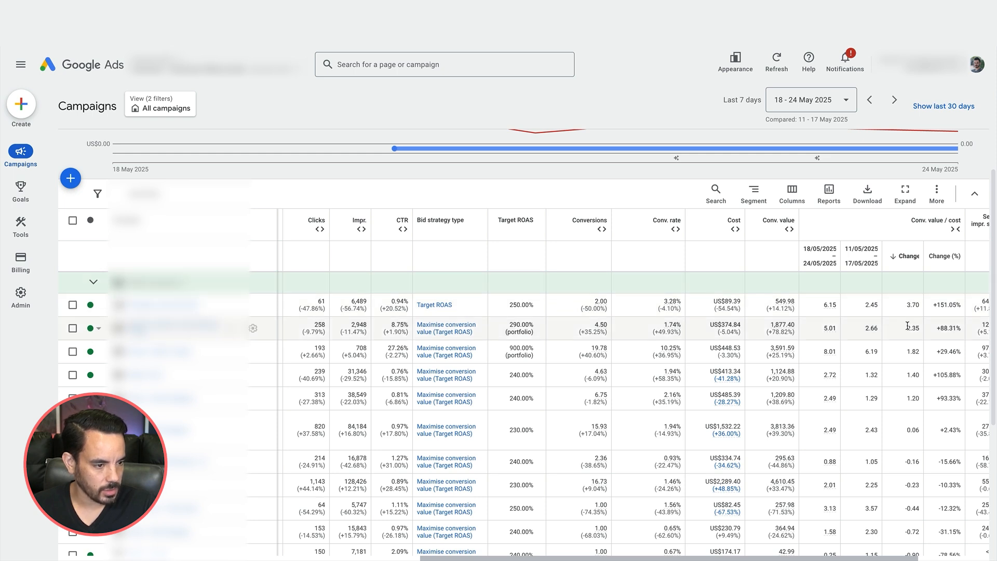
pyautogui.scroll(-1, 909, 301)
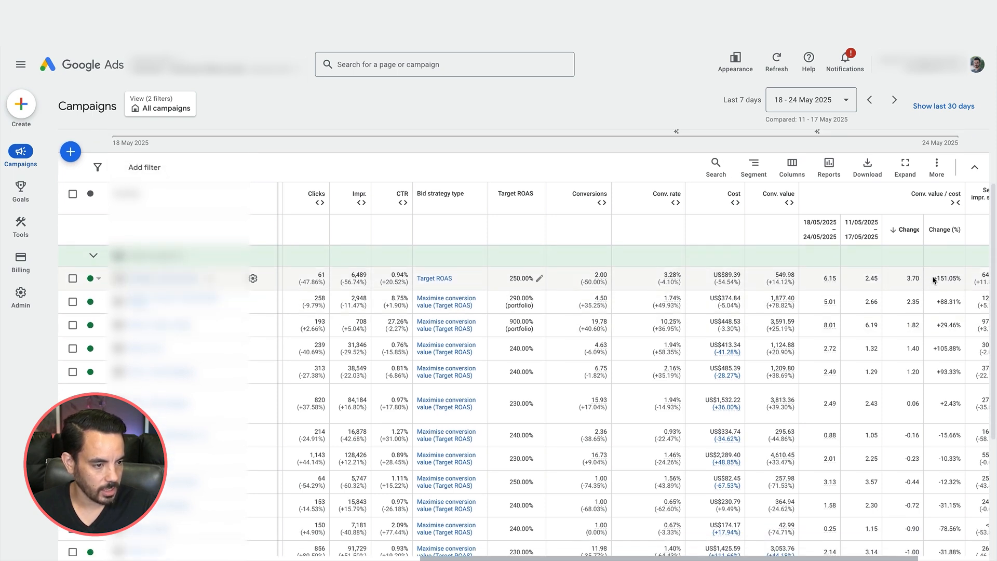
# Step: Examine the first campaign's Conv. value / cost change and both period values, and collapse the column's comparison details
pyautogui.moveTo(933, 278); pyautogui.dragTo(960, 278)
pyautogui.click(951, 277)
pyautogui.click(969, 281)
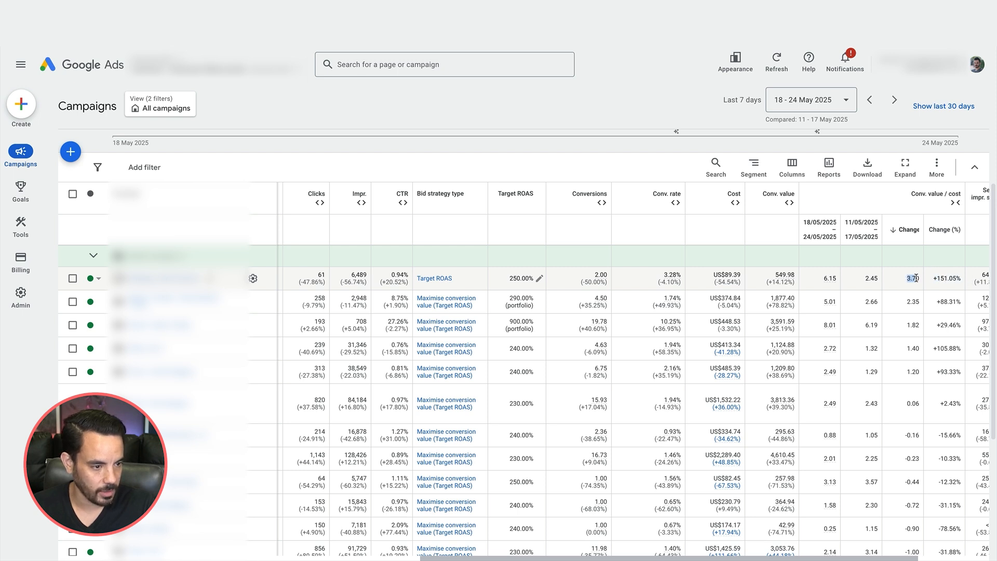
pyautogui.click(905, 289)
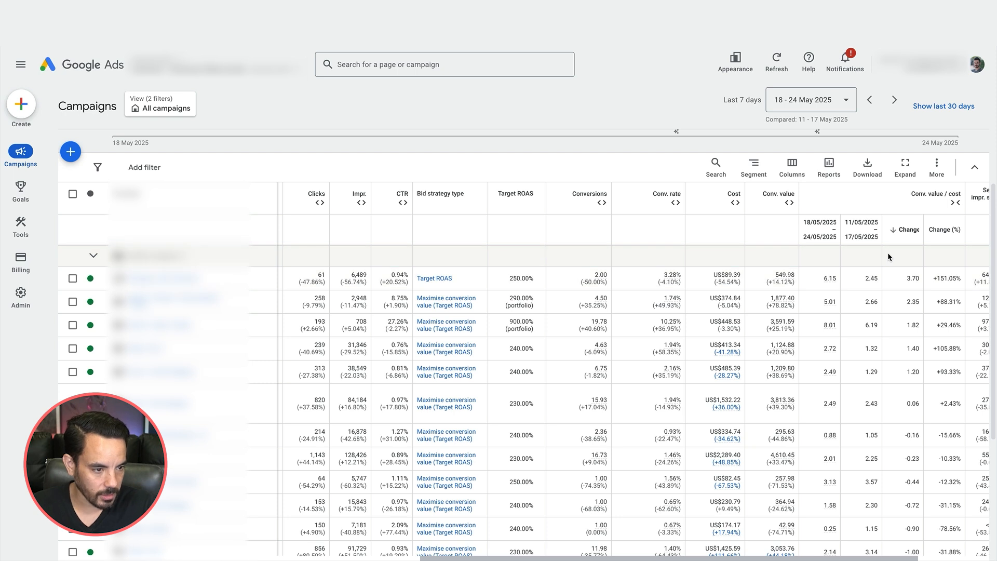
pyautogui.moveTo(864, 279); pyautogui.dragTo(886, 283)
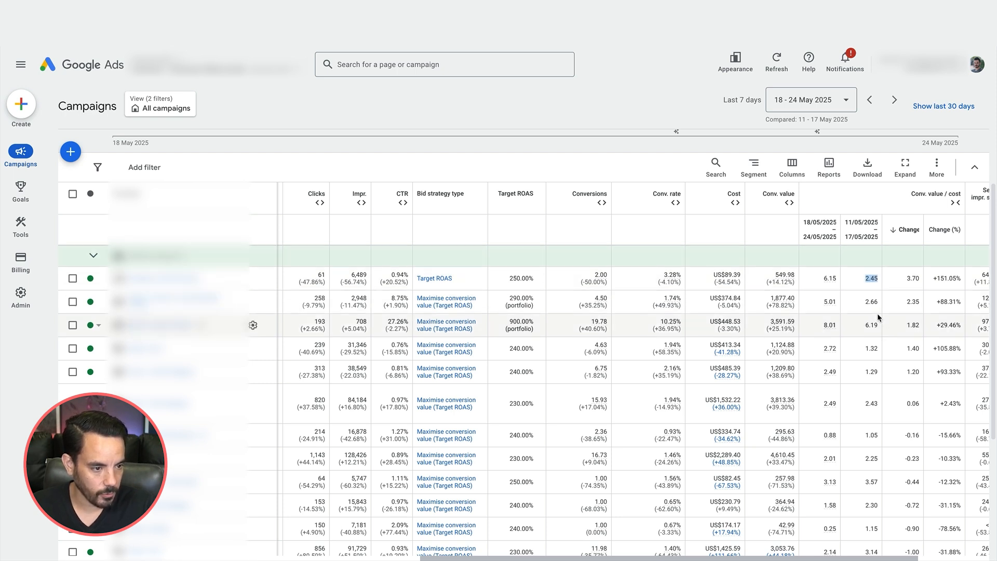
pyautogui.moveTo(815, 280); pyautogui.dragTo(837, 280)
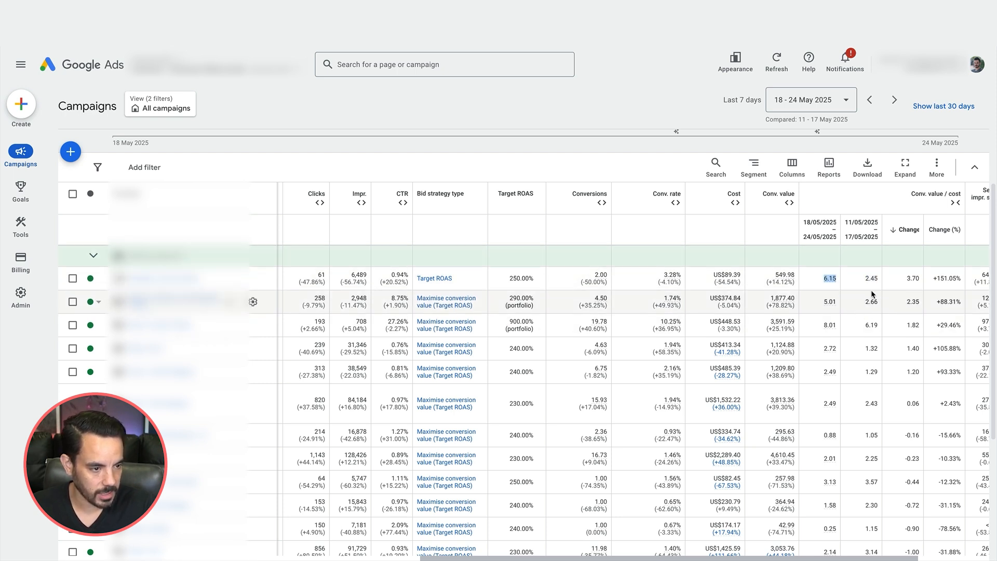
pyautogui.click(954, 203)
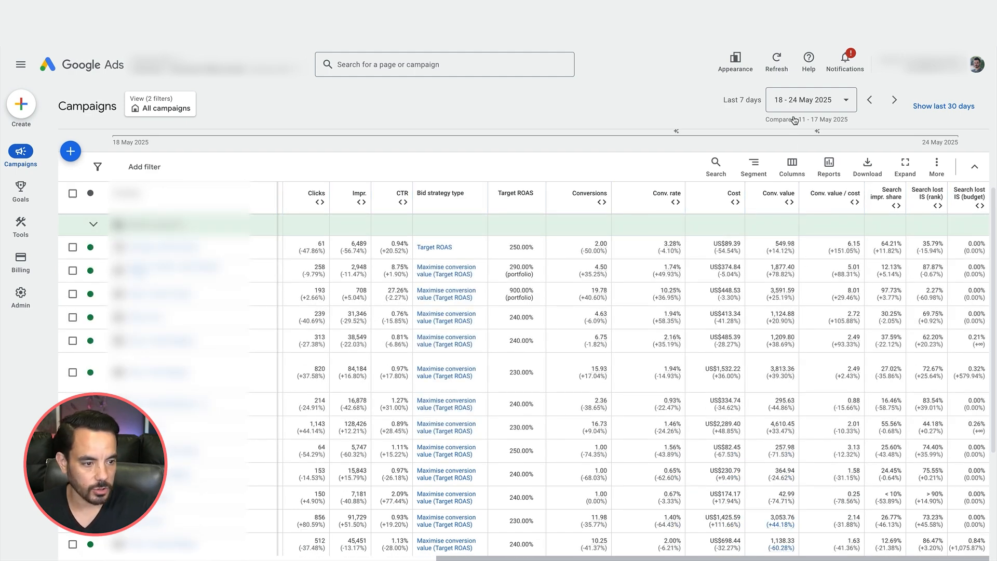
# Step: Set the date range to Last 30 days with the comparison turned off and examine the campaign table
pyautogui.scroll(-4, 805, 263)
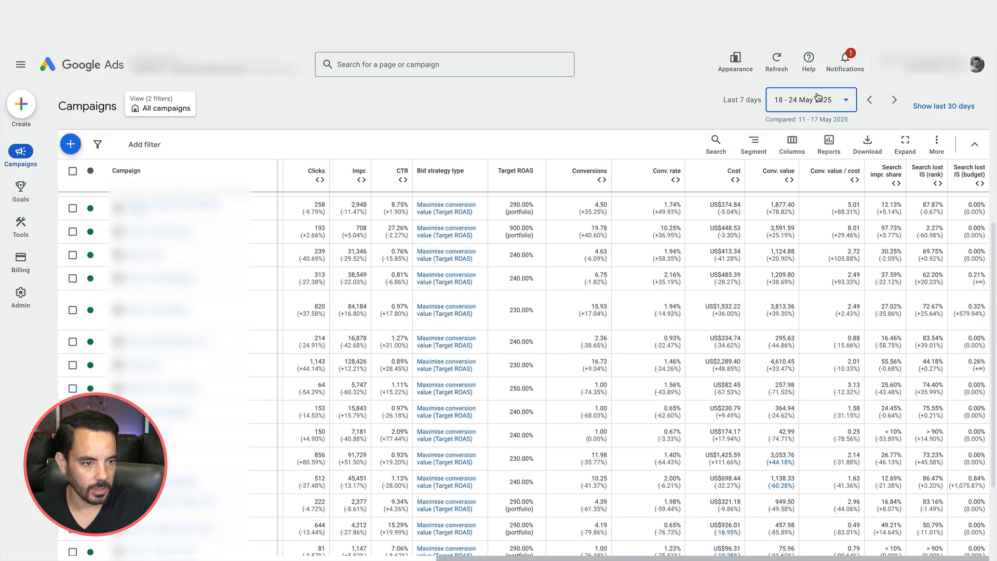
pyautogui.click(817, 99)
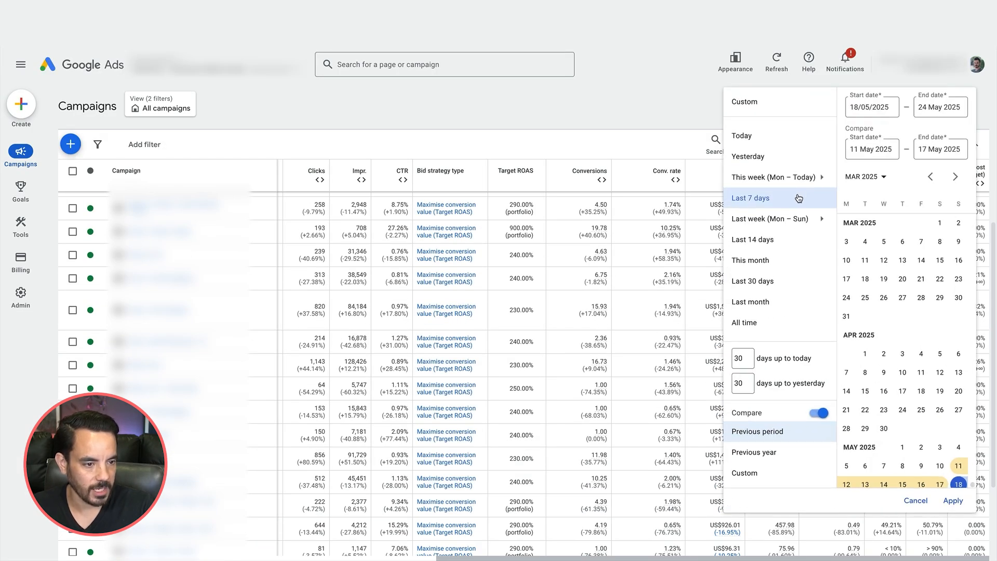
pyautogui.click(789, 281)
pyautogui.click(820, 413)
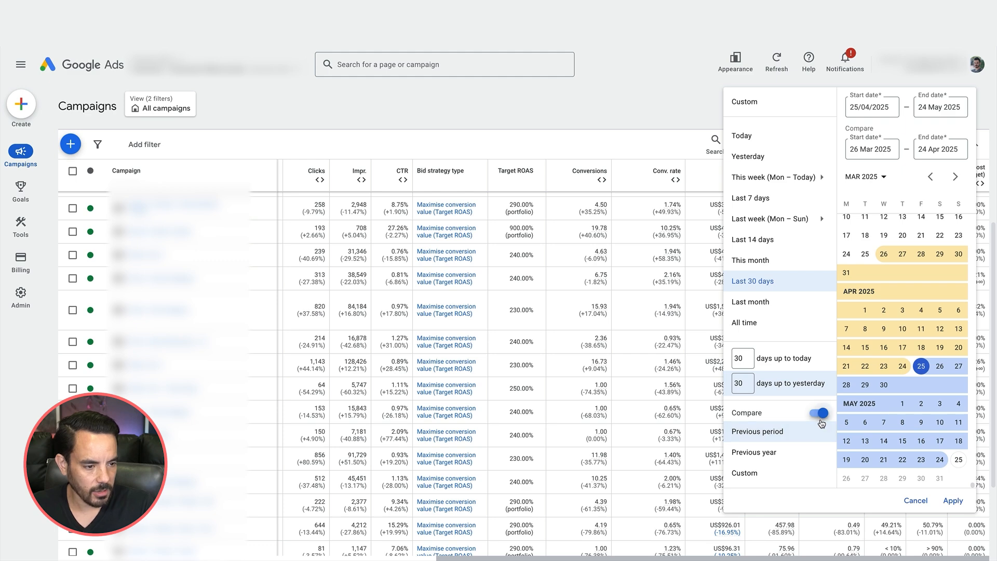
pyautogui.click(958, 443)
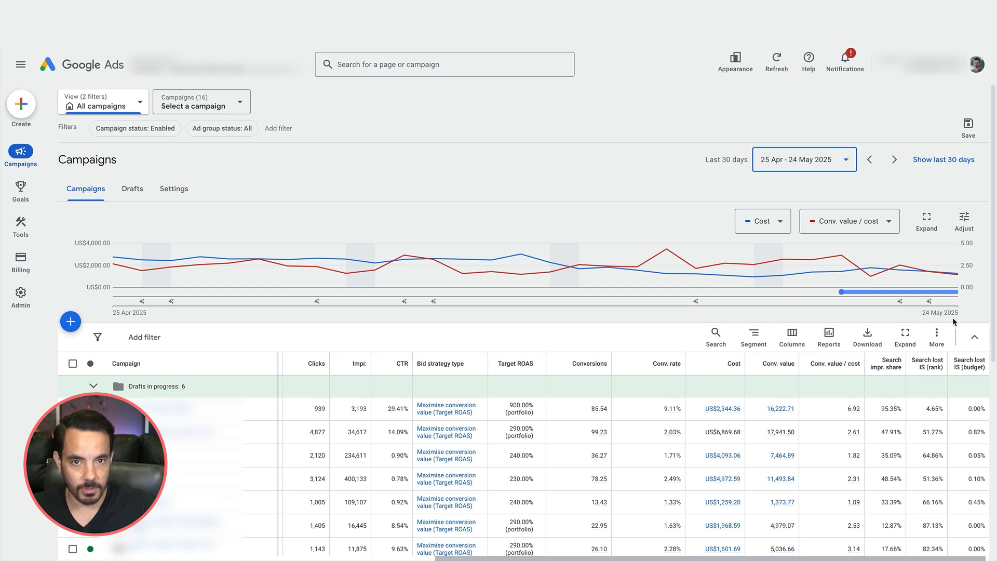
pyautogui.scroll(-6, 880, 338)
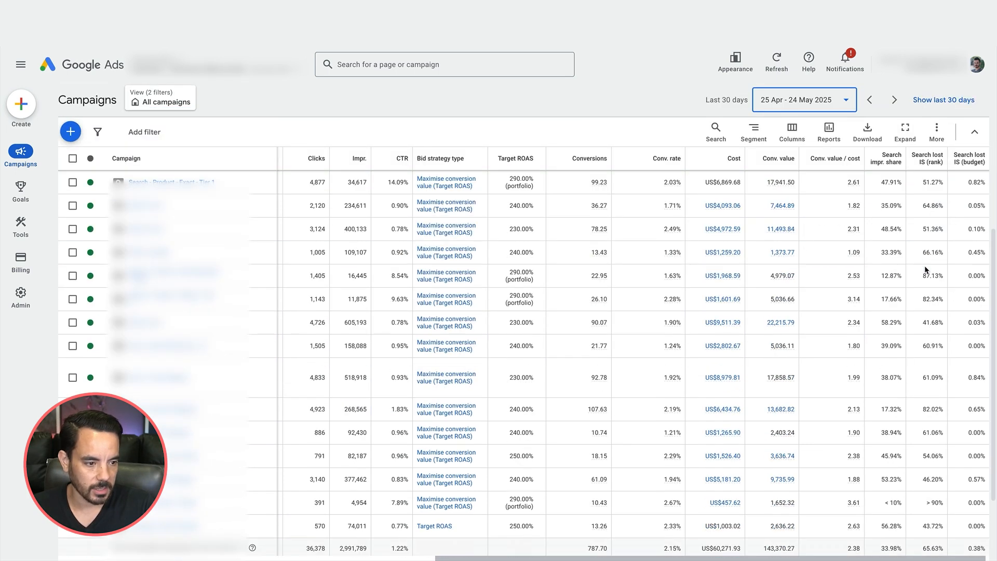
pyautogui.scroll(4, 881, 337)
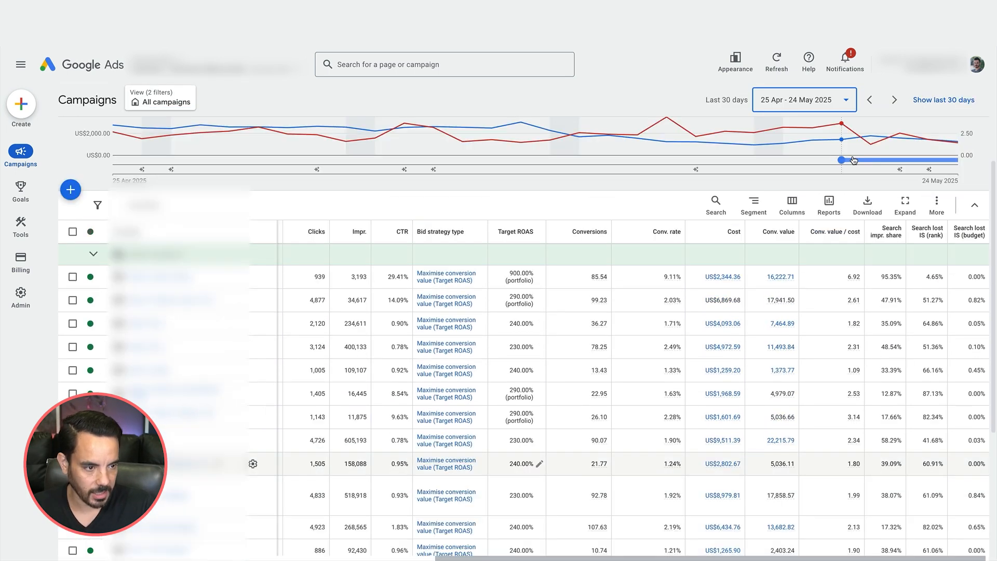
# Step: Compare the last 30 days with the previous period and examine the changes in the campaign totals, especially Conv. value
pyautogui.click(842, 106)
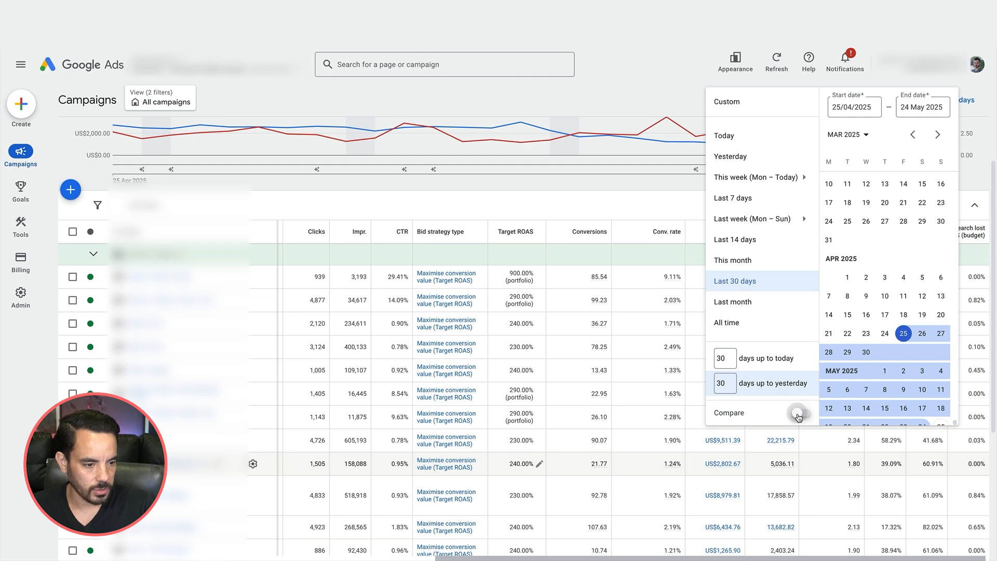
pyautogui.click(799, 413)
pyautogui.click(935, 500)
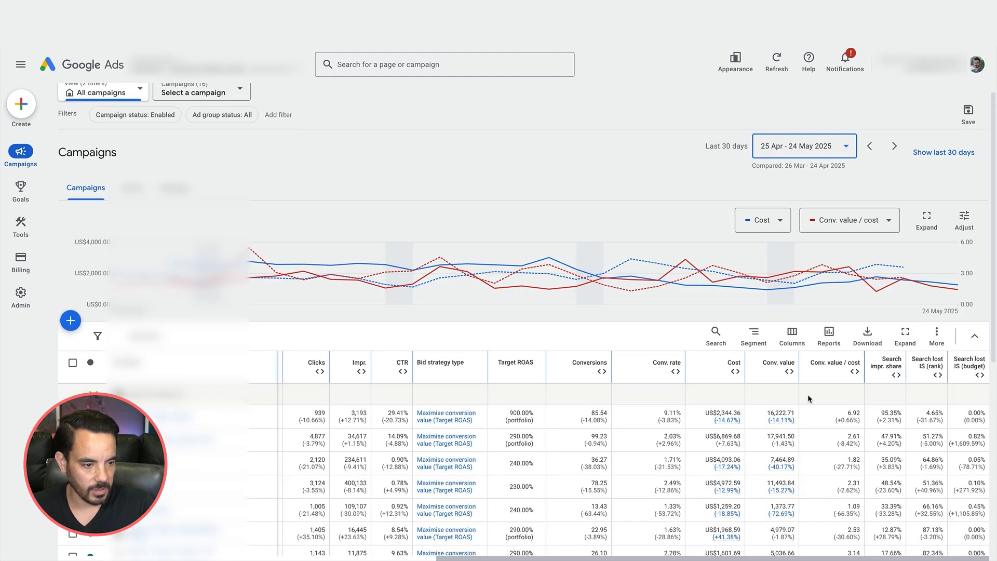
pyautogui.scroll(-2, 820, 379)
pyautogui.scroll(-3, 826, 332)
pyautogui.scroll(-4, 781, 311)
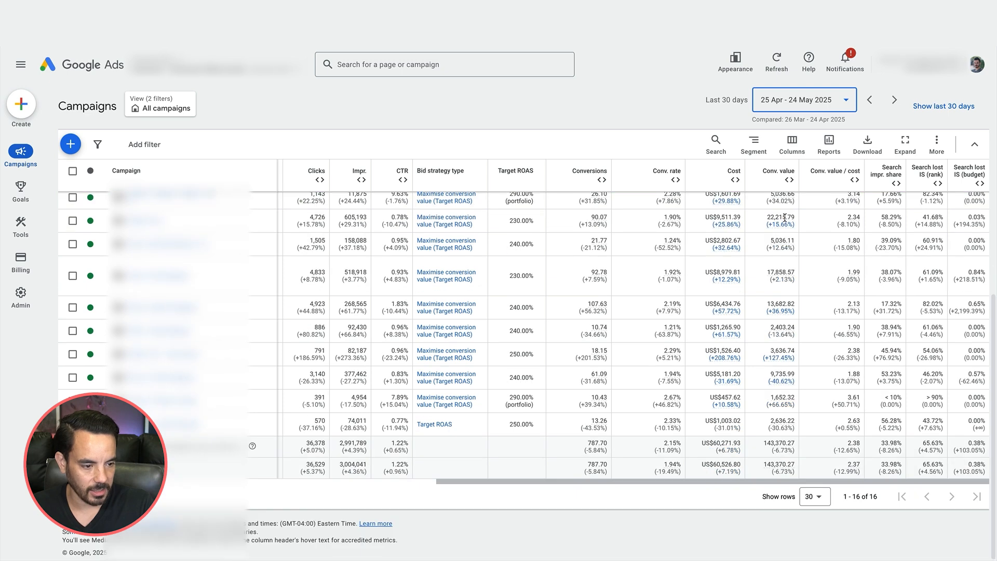
pyautogui.moveTo(772, 452); pyautogui.dragTo(799, 451)
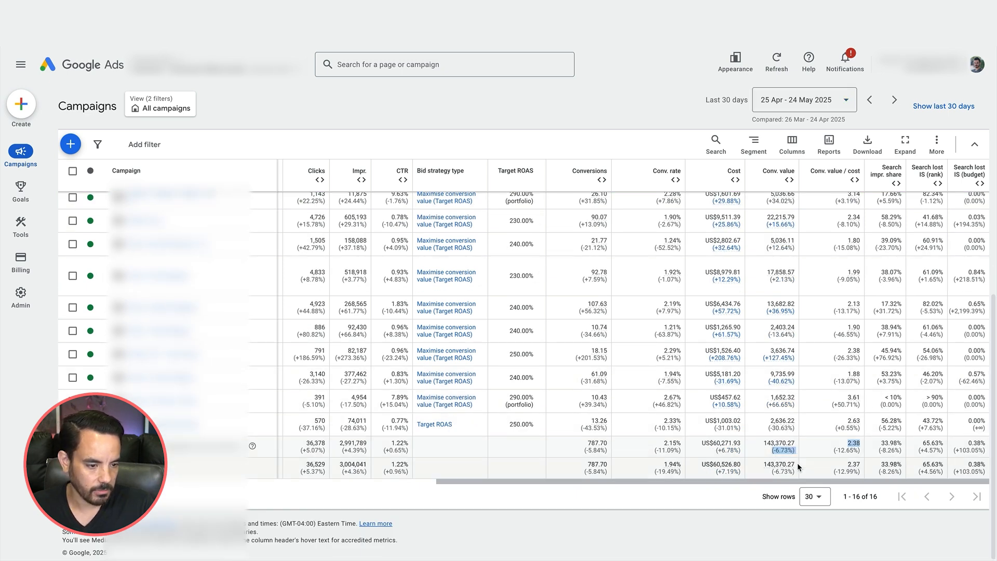
pyautogui.click(797, 463)
# Step: Sort the campaigns by absolute change in Conv. value with the largest drops first, and examine the first campaign's change
pyautogui.scroll(10, 796, 460)
pyautogui.click(789, 189)
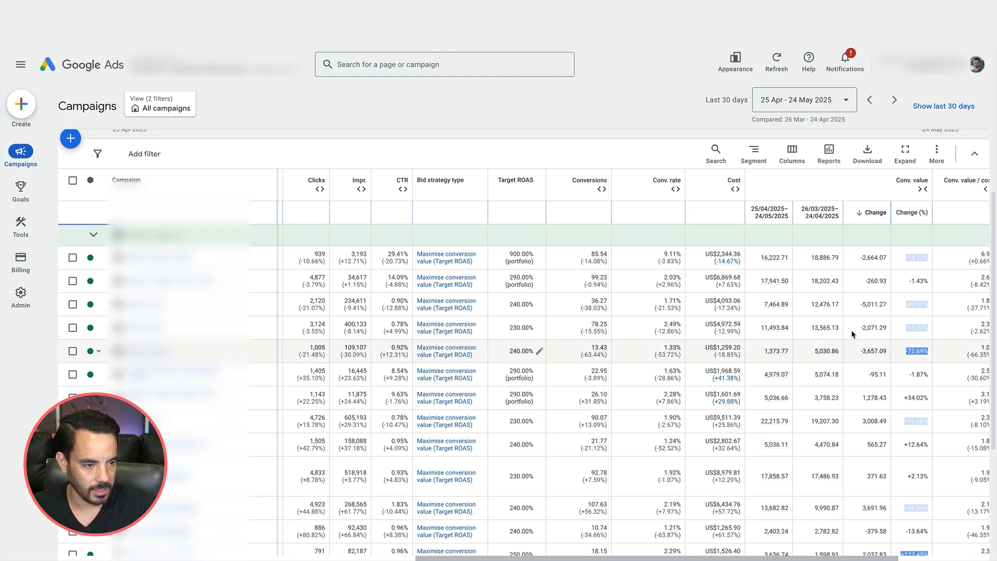
pyautogui.click(865, 214)
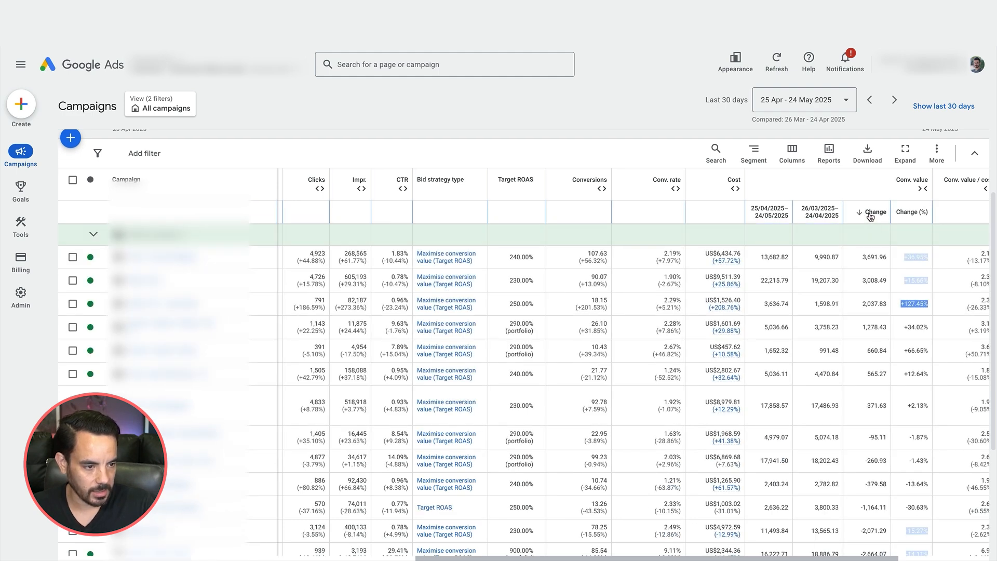
pyautogui.click(867, 213)
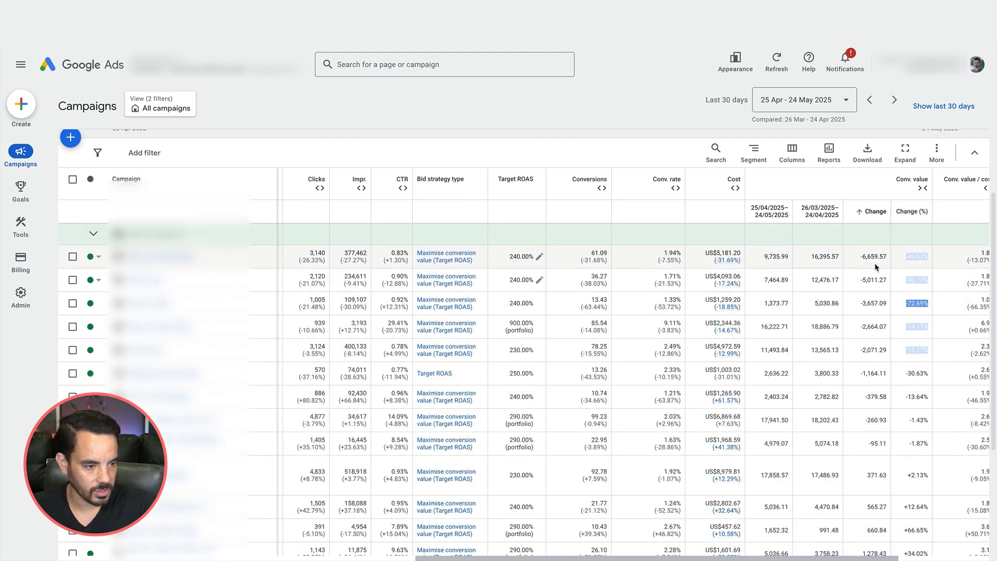
pyautogui.moveTo(858, 258); pyautogui.dragTo(882, 257)
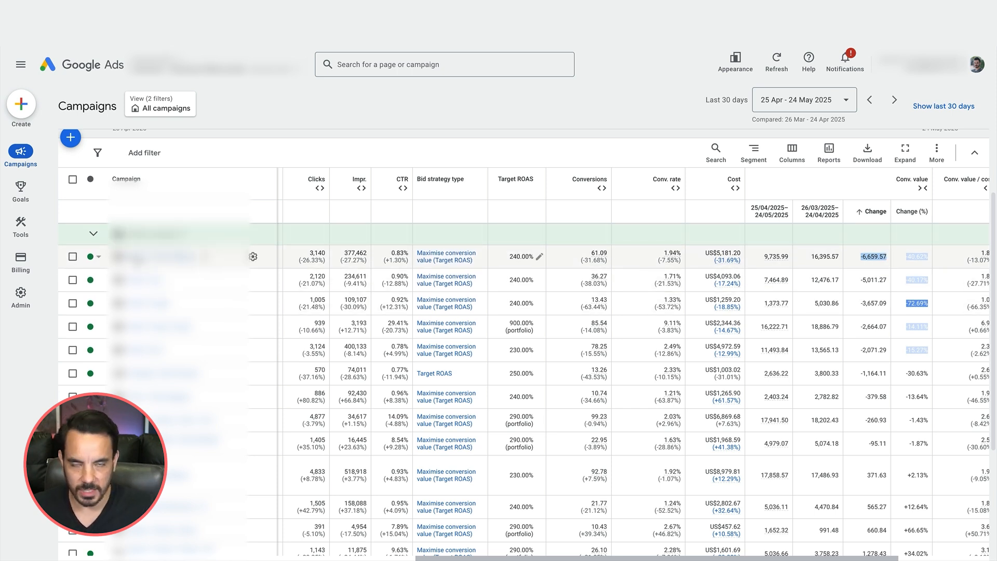
pyautogui.click(923, 190)
# Step: Change the comparison for the last 30 days to Previous year and examine the year-on-year changes in the campaign rows and totals
pyautogui.click(821, 100)
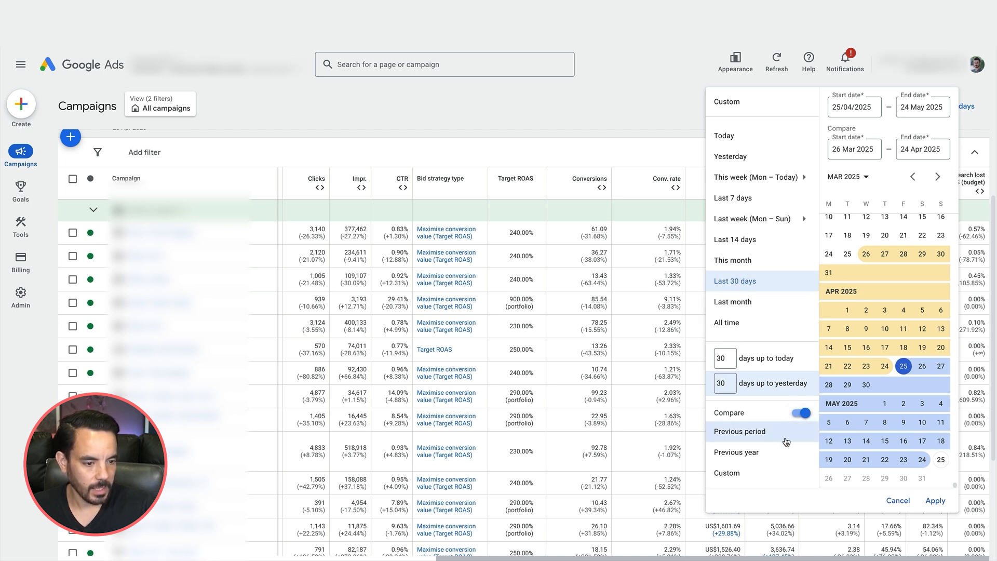
pyautogui.click(742, 453)
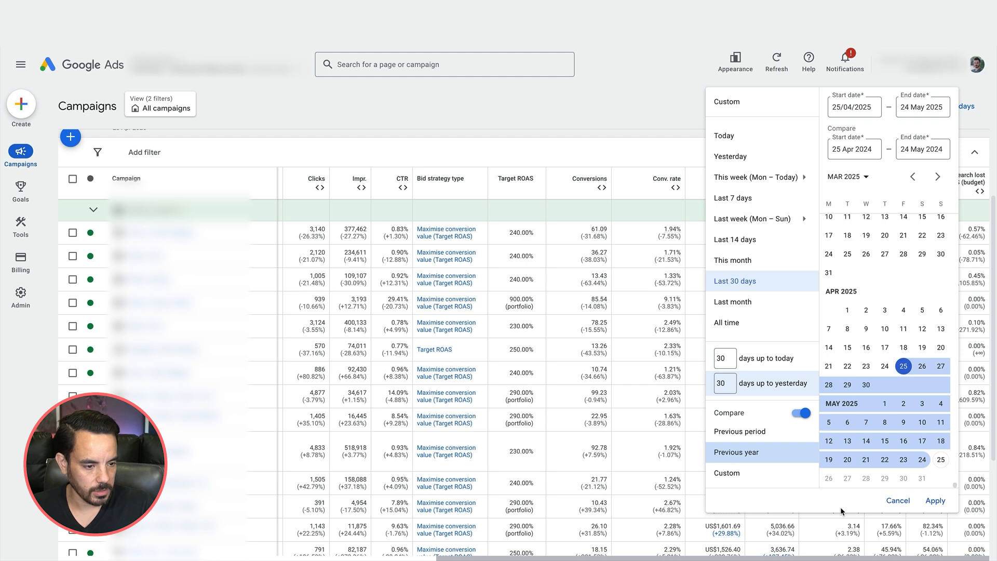
pyautogui.click(935, 501)
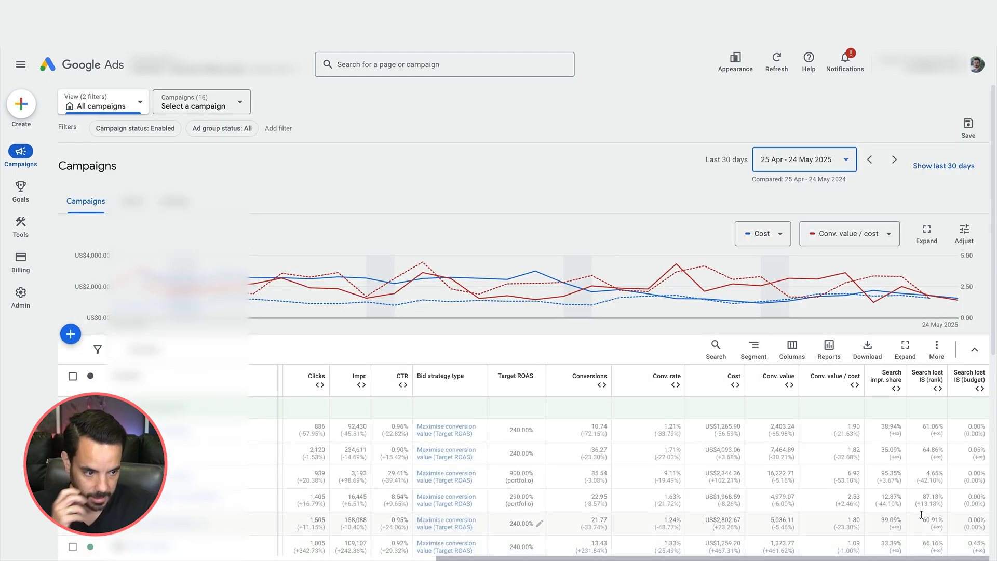
pyautogui.scroll(-5, 840, 389)
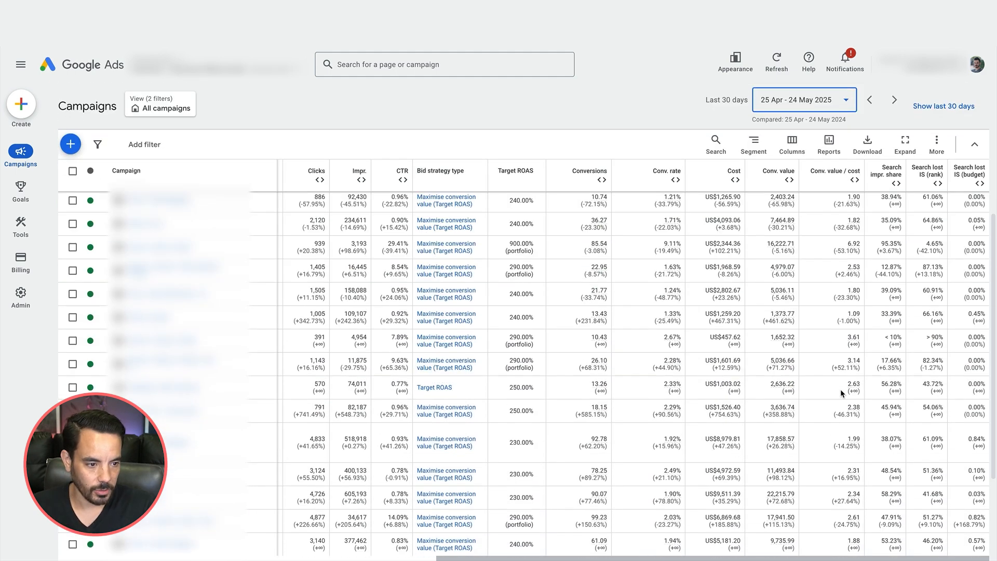
pyautogui.scroll(-3, 840, 388)
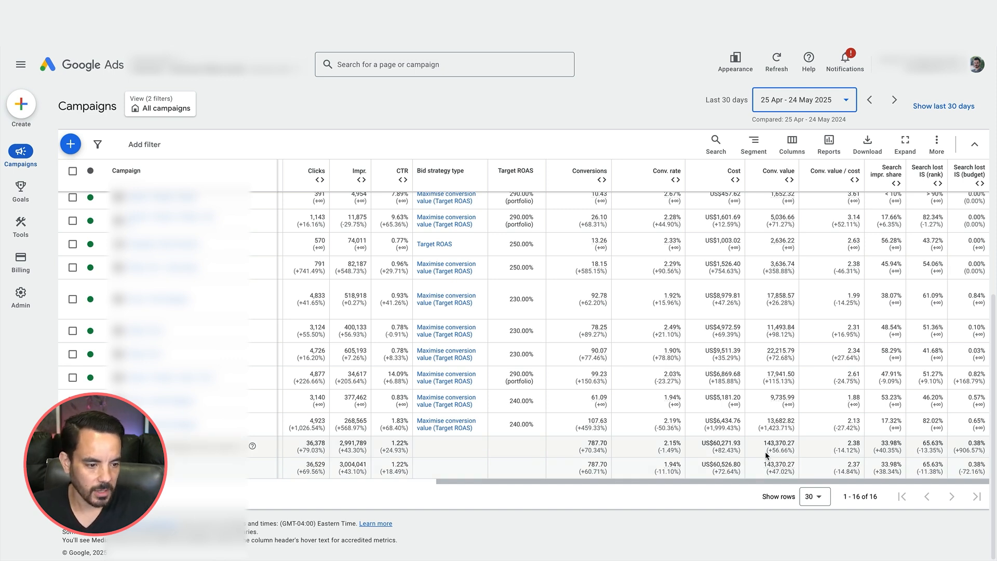
pyautogui.moveTo(766, 455); pyautogui.dragTo(772, 447)
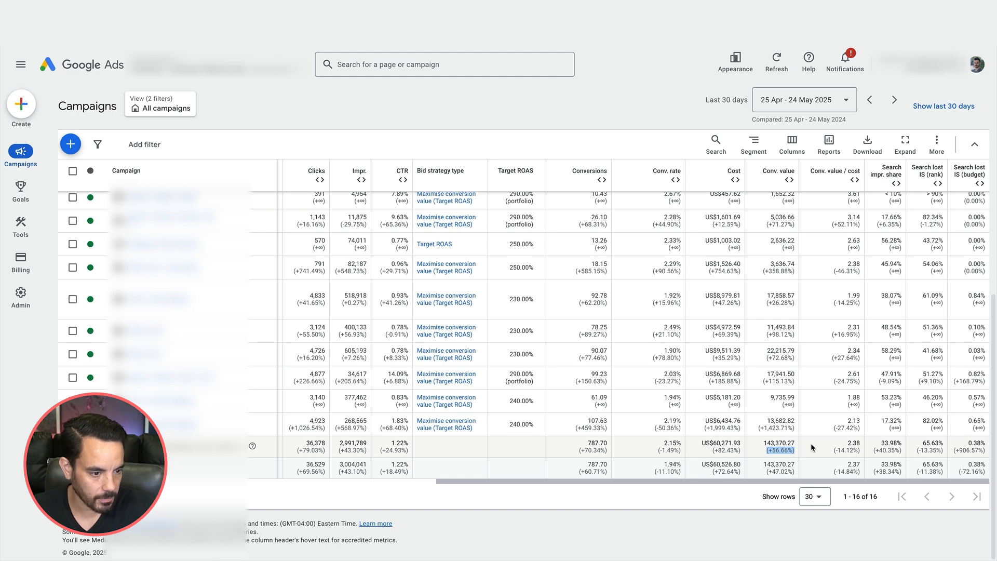
pyautogui.scroll(3, 811, 446)
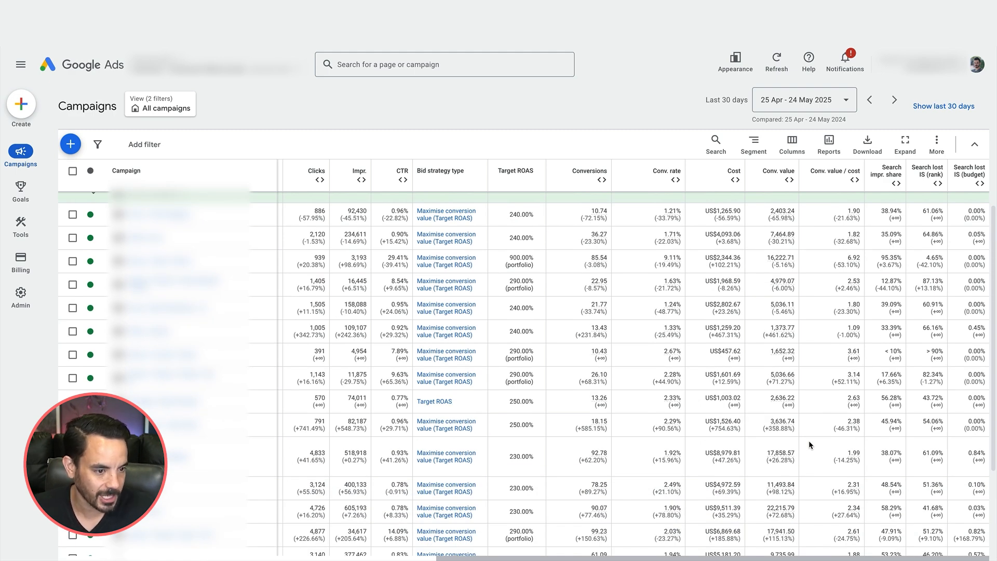
# Step: Consult the Past 8 Weeks trend item in the Notion checklist, and set the Google Ads date range to 24 Mar – 18 May 2025
pyautogui.scroll(3, 809, 440)
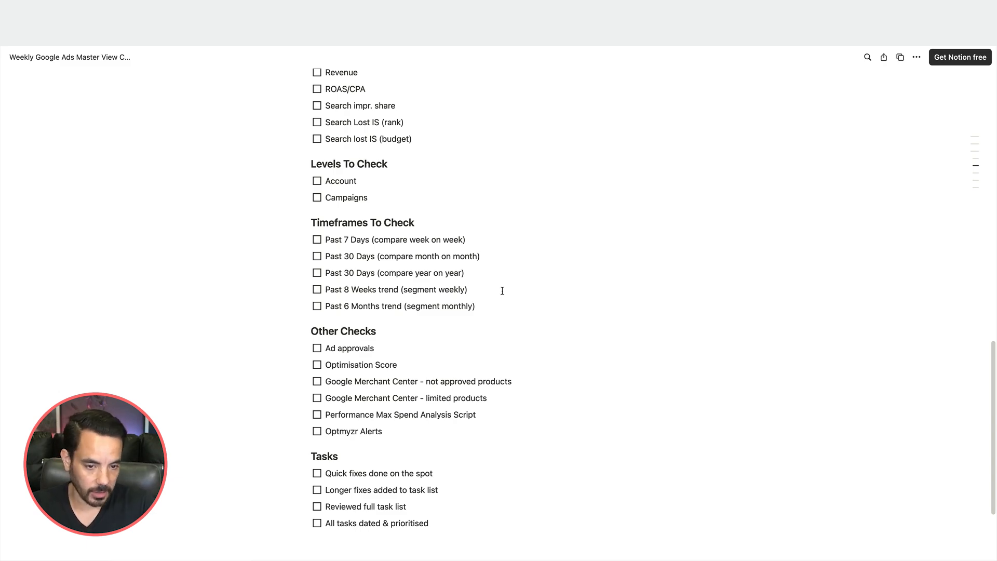
pyautogui.moveTo(502, 291); pyautogui.dragTo(311, 282)
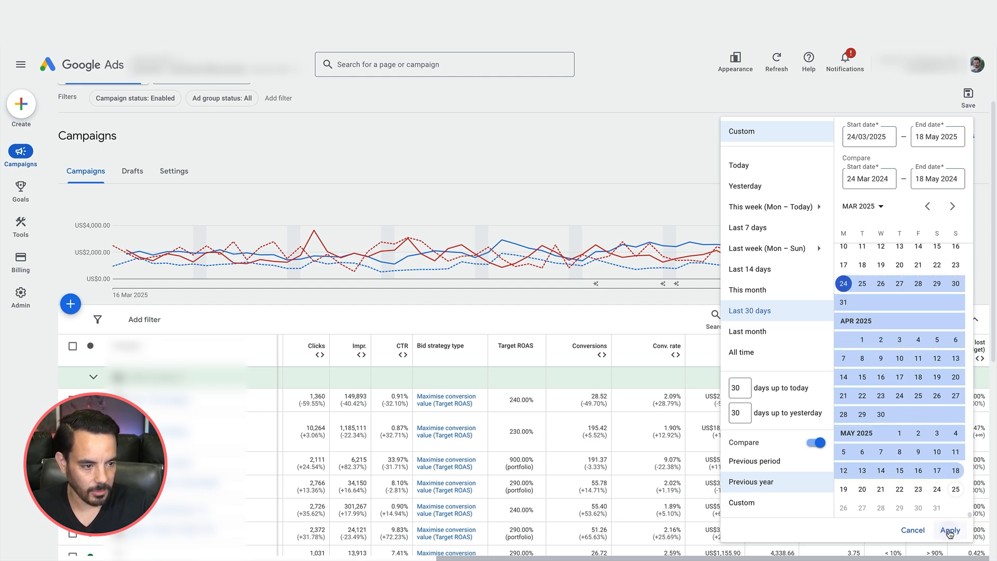
pyautogui.click(946, 530)
pyautogui.moveTo(785, 243)
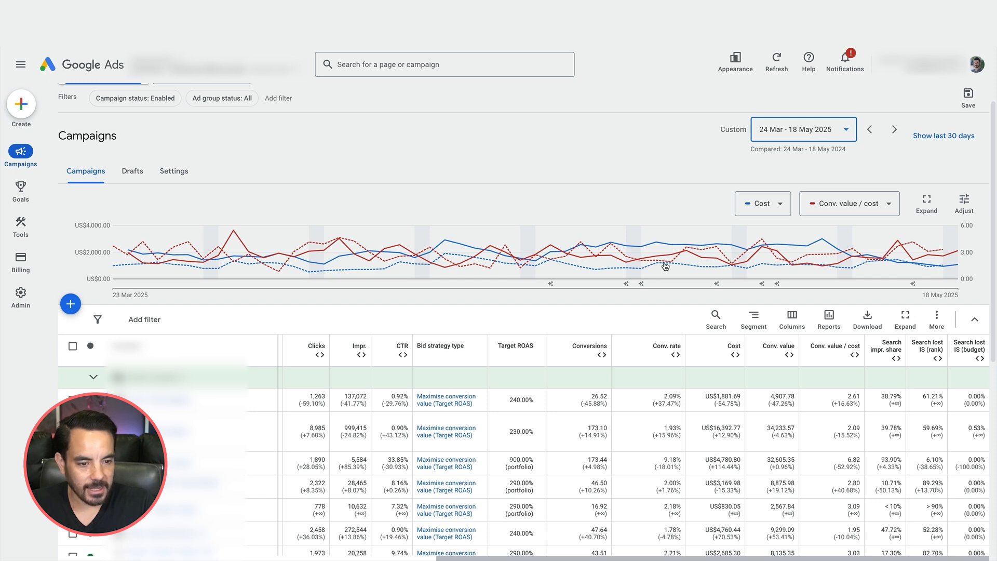
# Step: Segment the campaign table by week
pyautogui.click(750, 319)
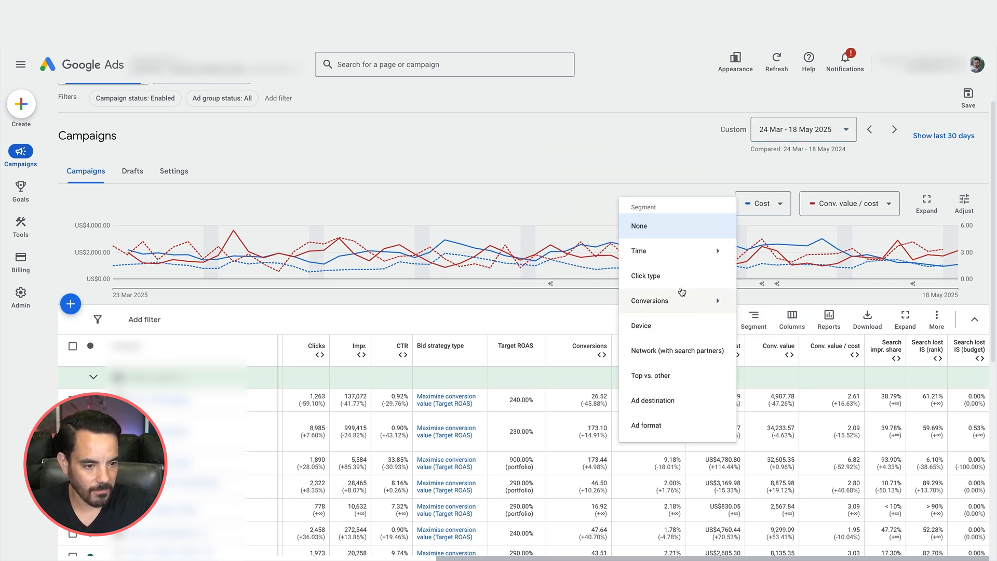
pyautogui.moveTo(680, 251)
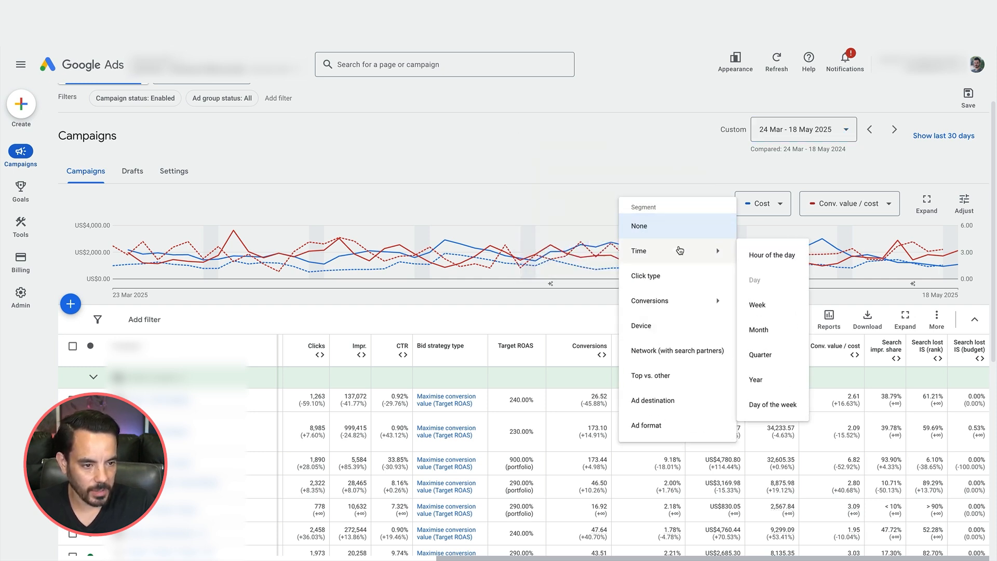
pyautogui.click(778, 303)
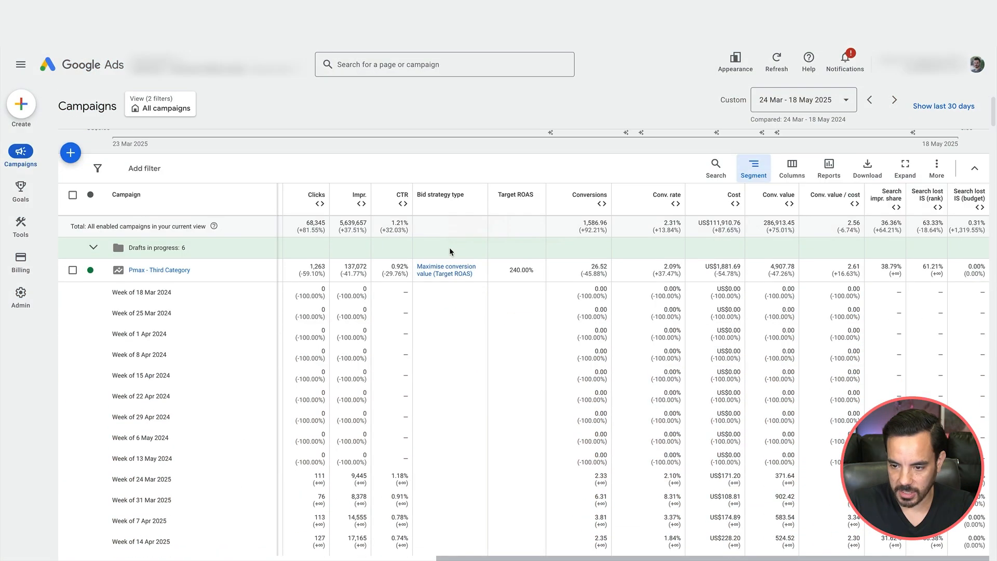
pyautogui.scroll(-1, 449, 247)
pyautogui.scroll(4, 449, 247)
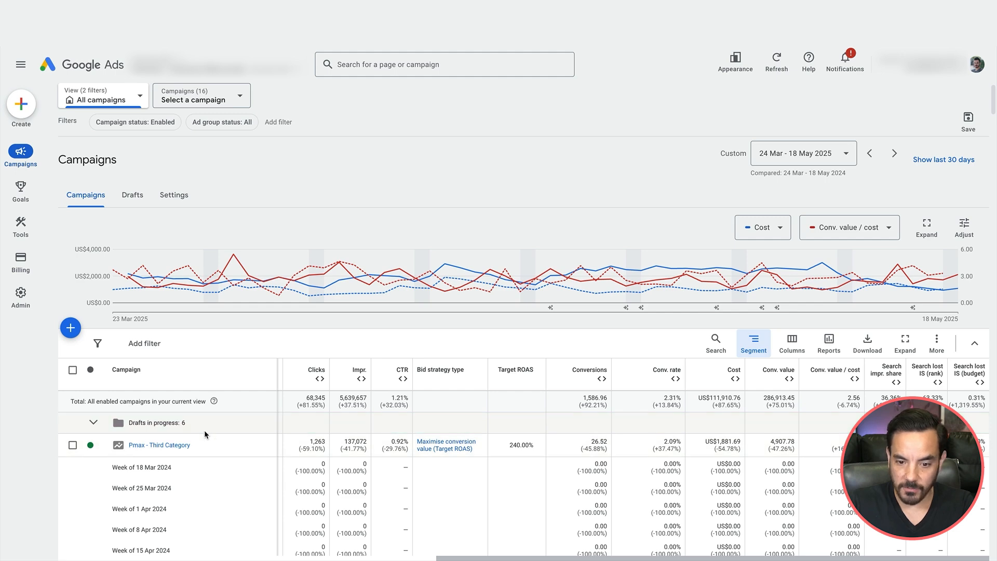
# Step: Expand the Total: Account row at the end of the campaign table into its weekly rows
pyautogui.scroll(-5, 202, 428)
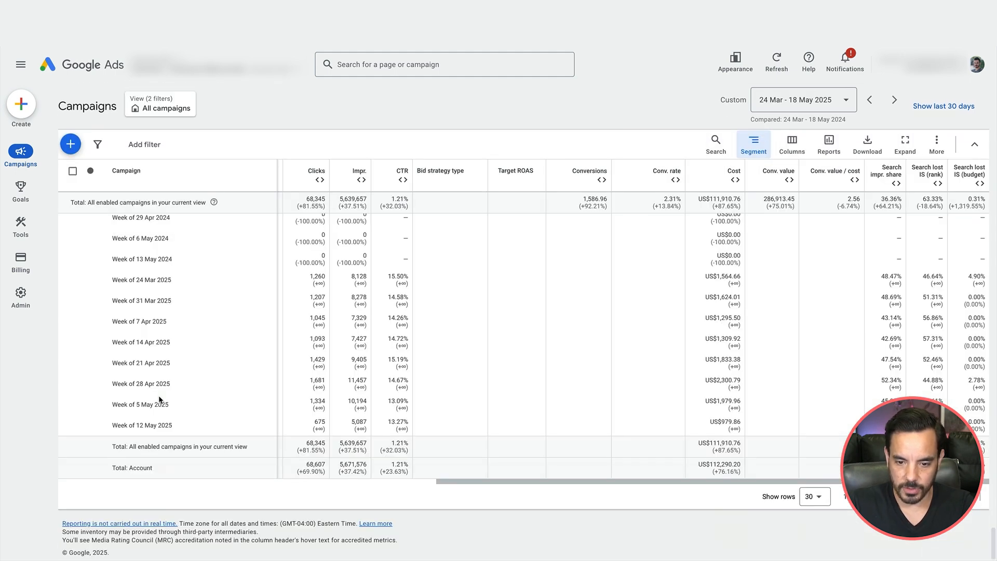
pyautogui.click(94, 471)
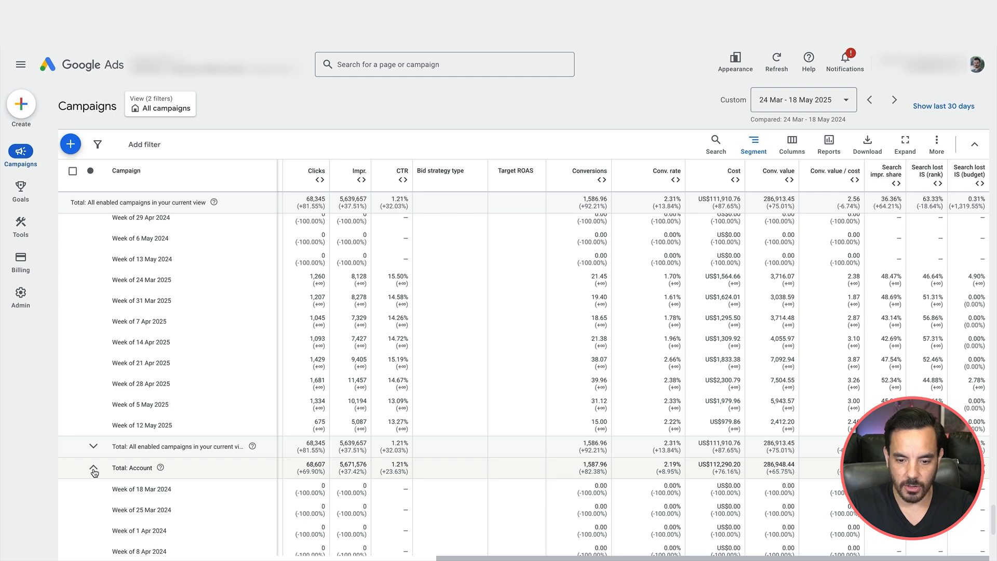
pyautogui.scroll(-4, 94, 470)
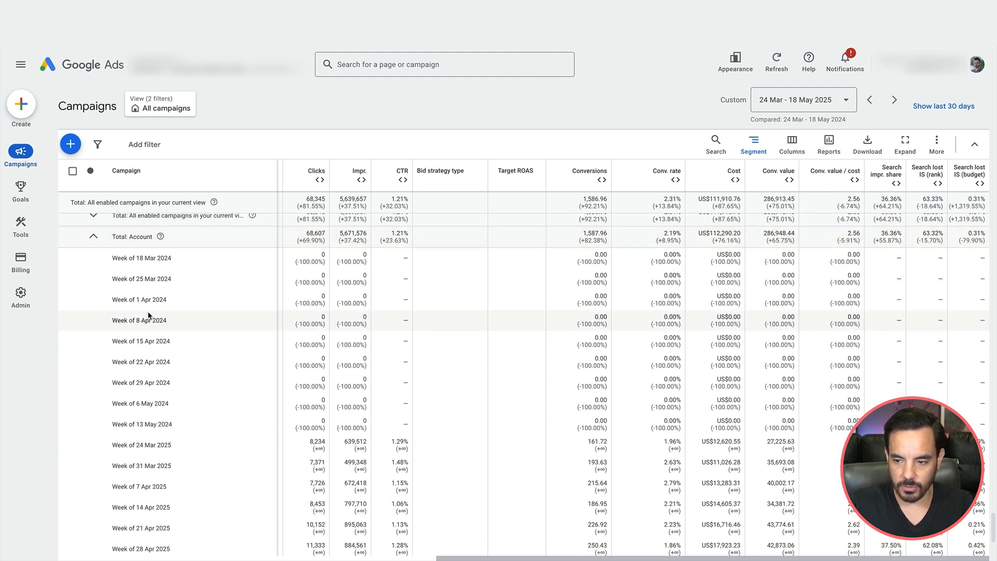
pyautogui.scroll(-1, 148, 315)
# Step: Turn off the previous-year comparison for the 24 Mar – 18 May 2025 date range
pyautogui.click(802, 100)
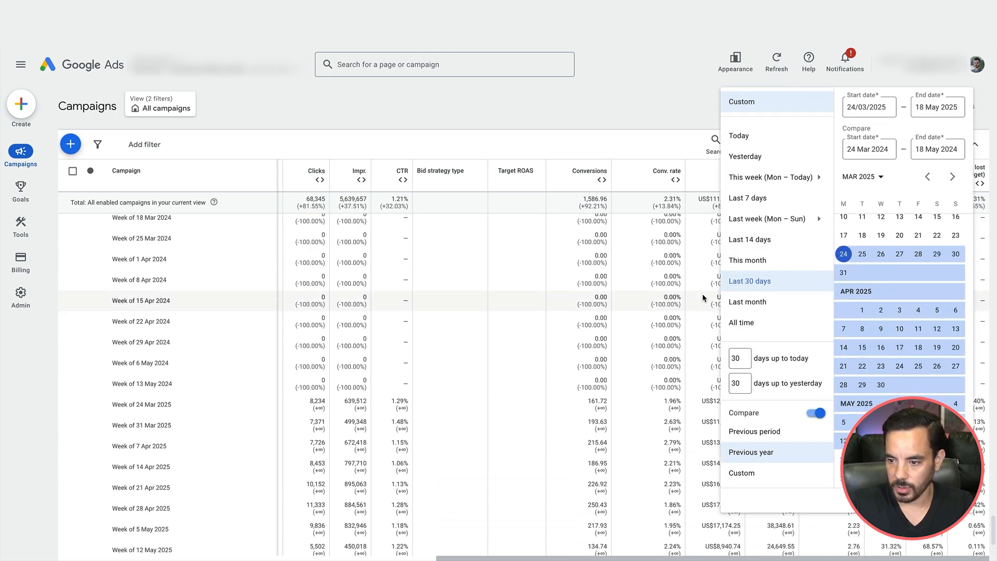
pyautogui.click(817, 413)
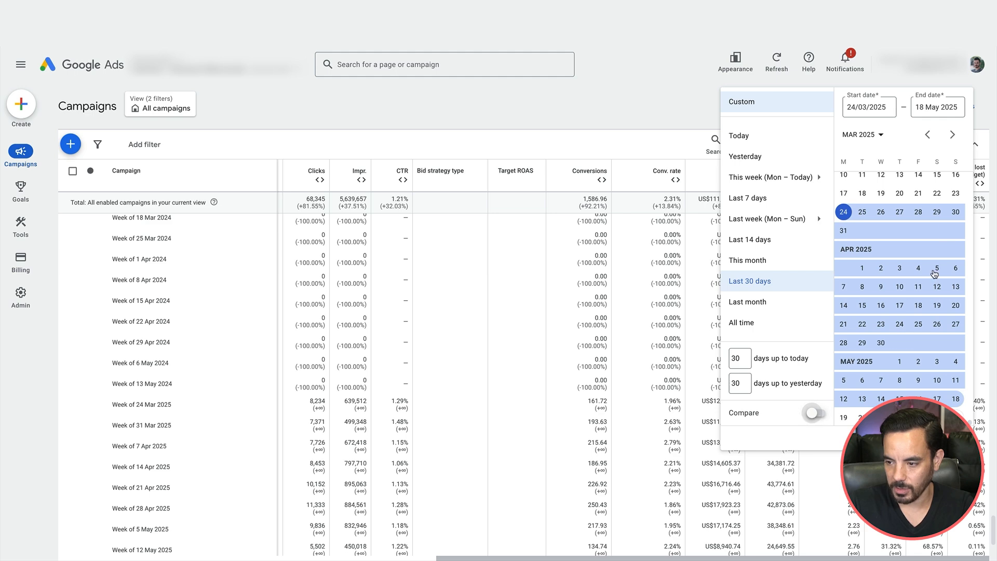
pyautogui.click(952, 438)
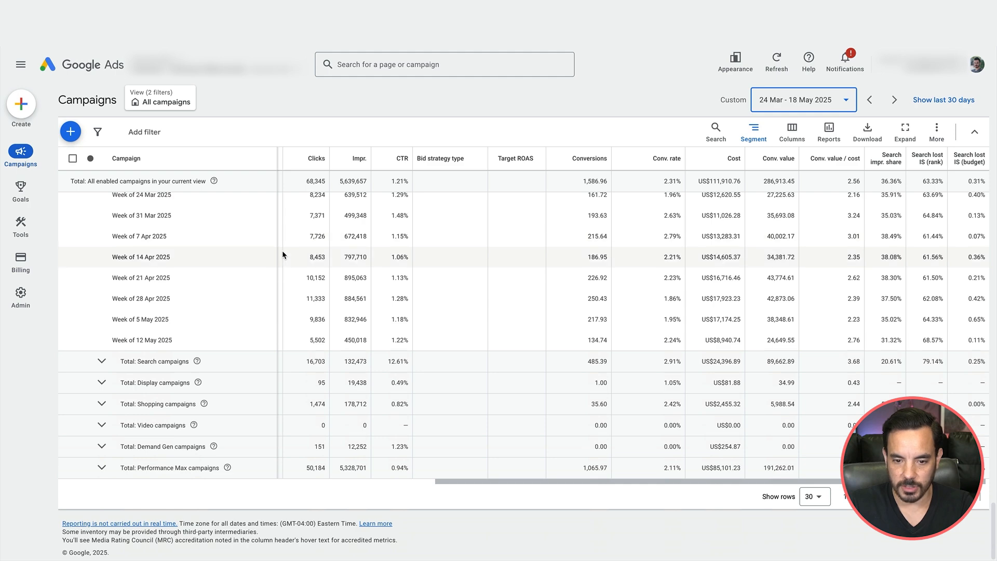
# Step: Examine the week-by-week trend for the campaigns and the account total, especially the Conv. value column
pyautogui.scroll(1, 282, 251)
pyautogui.scroll(1, 120, 221)
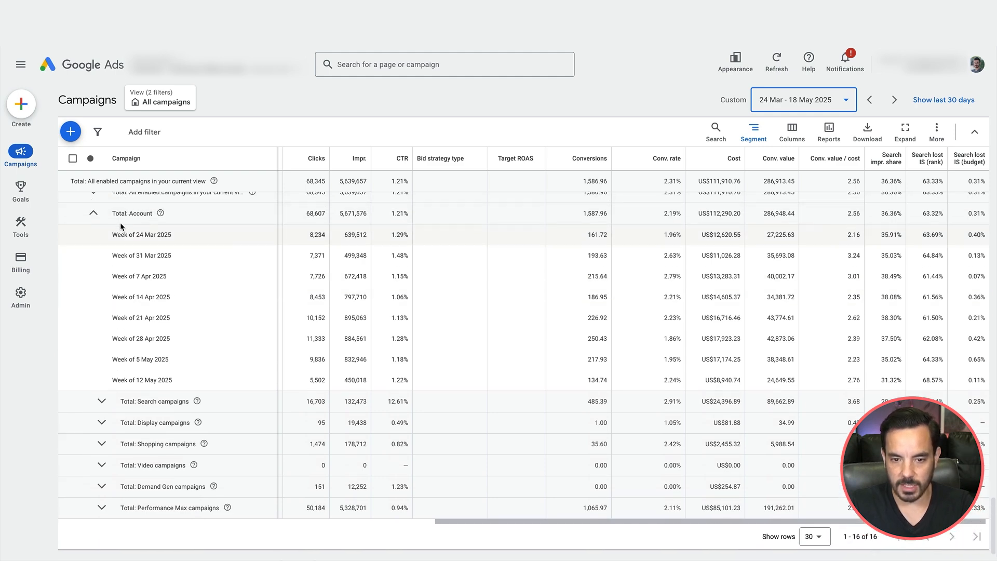
pyautogui.scroll(-8, 144, 238)
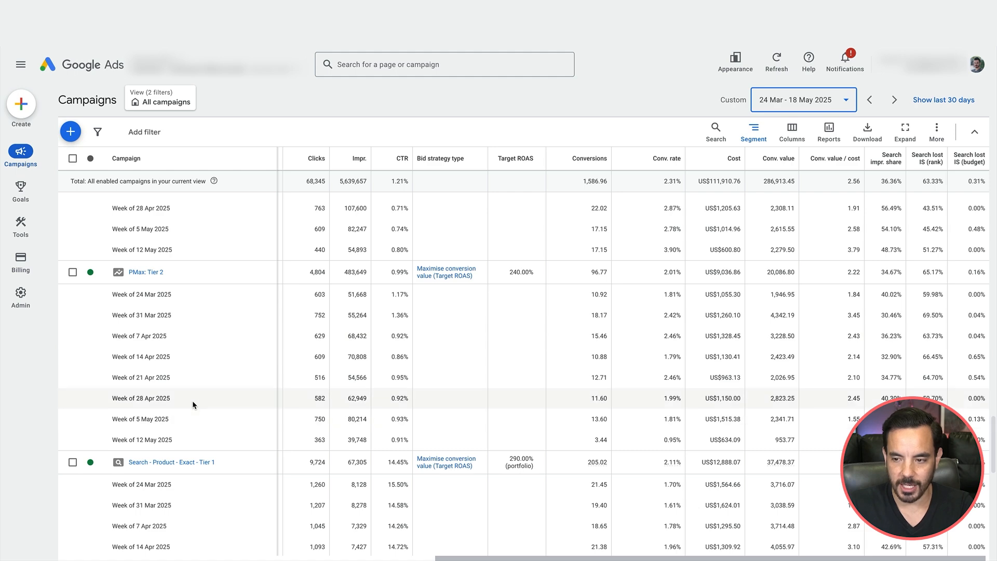
pyautogui.scroll(-8, 236, 342)
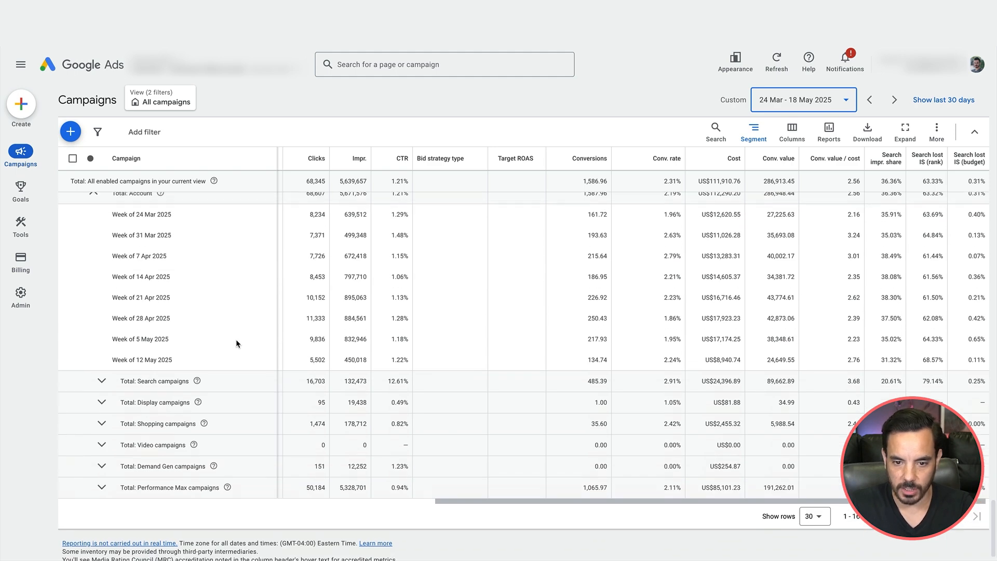
pyautogui.scroll(1, 117, 218)
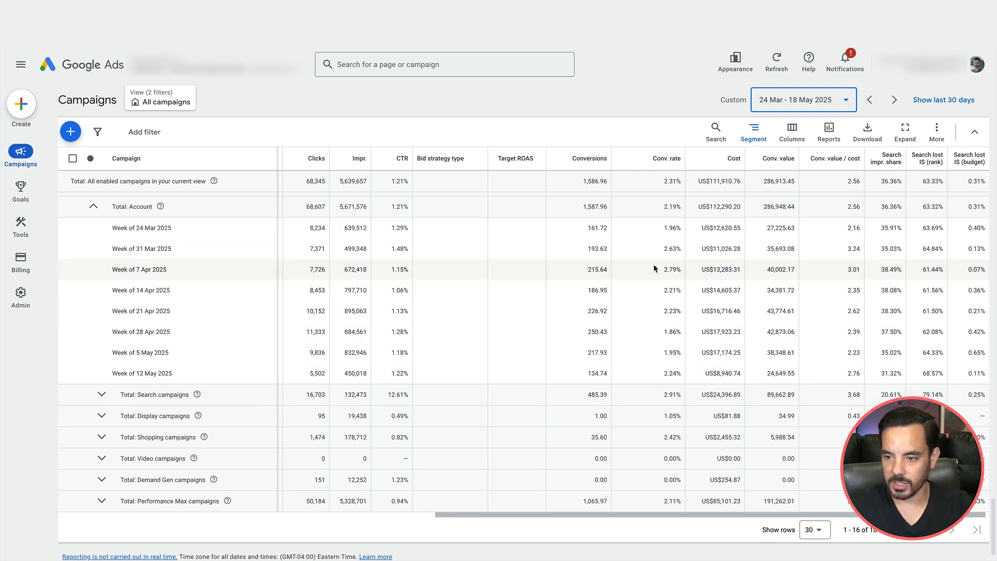
pyautogui.hscroll(1, 716, 233)
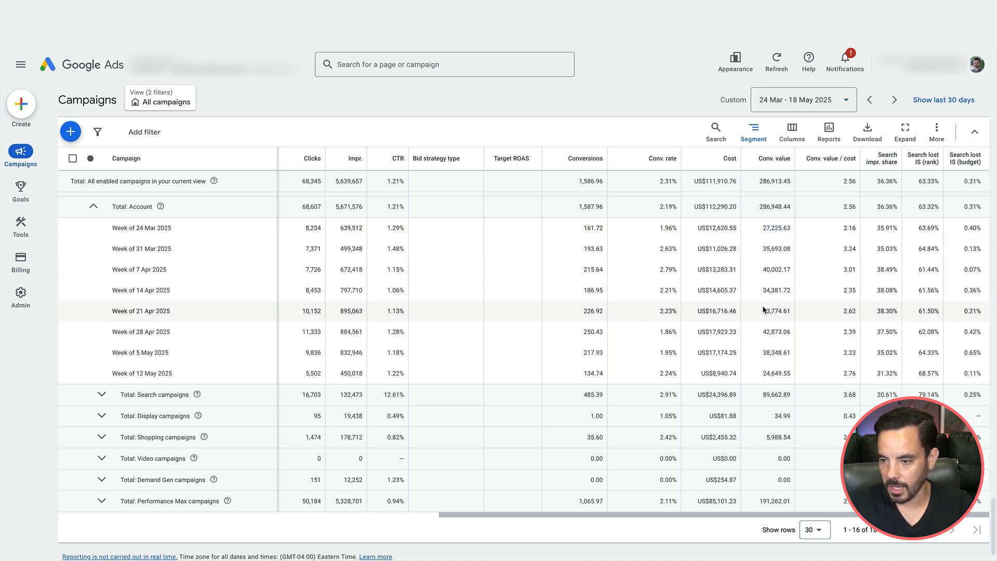
pyautogui.moveTo(762, 311); pyautogui.dragTo(793, 311)
pyautogui.click(782, 340)
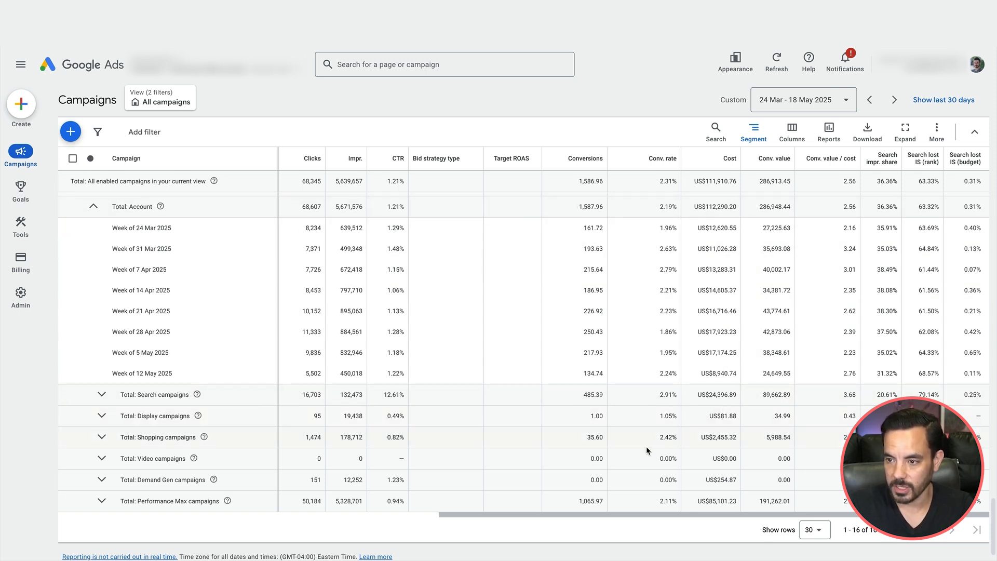
# Step: Set the date range to six full months, 1 Nov 2024 – 30 Apr 2025
pyautogui.click(794, 99)
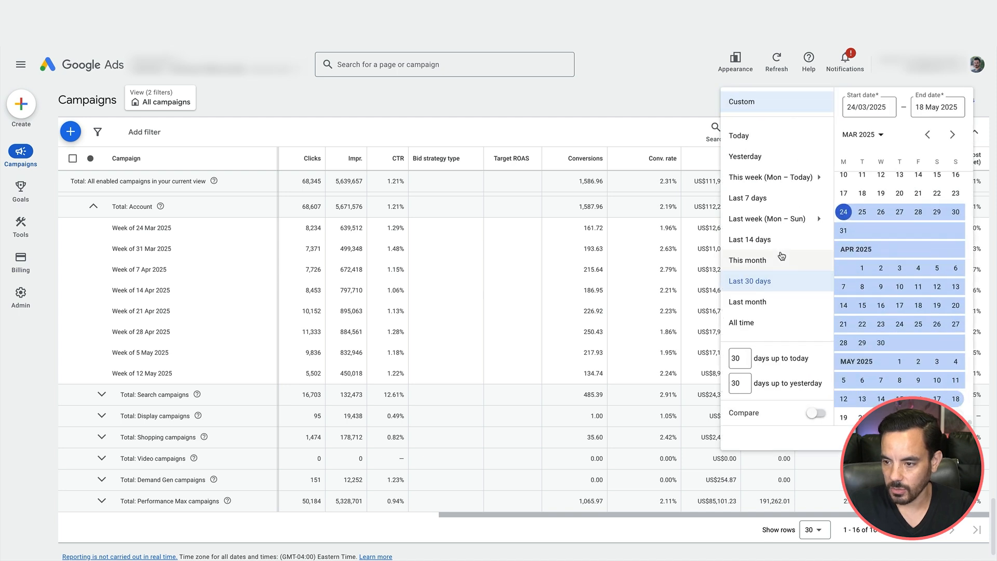
pyautogui.scroll(-2, 853, 274)
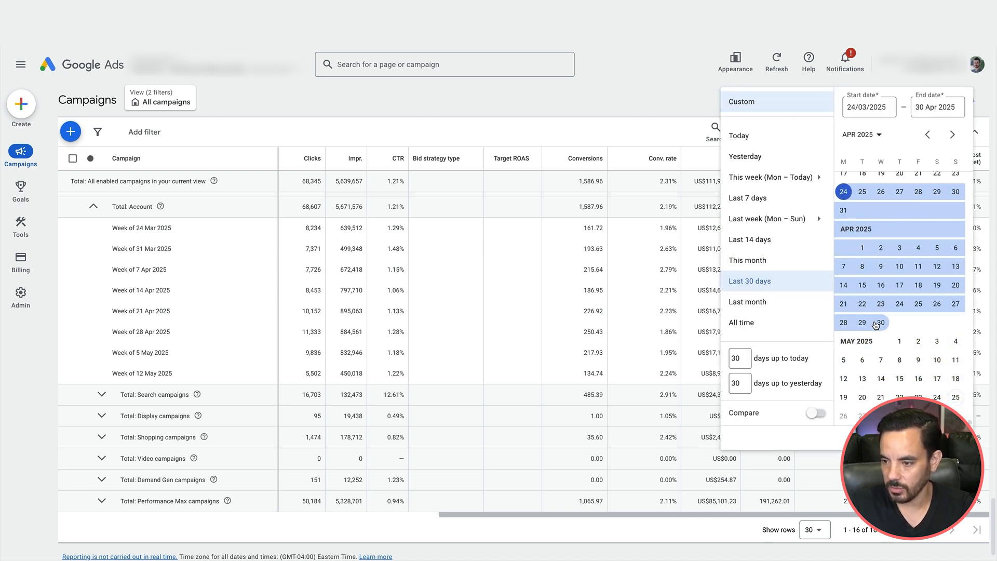
pyautogui.scroll(5, 883, 270)
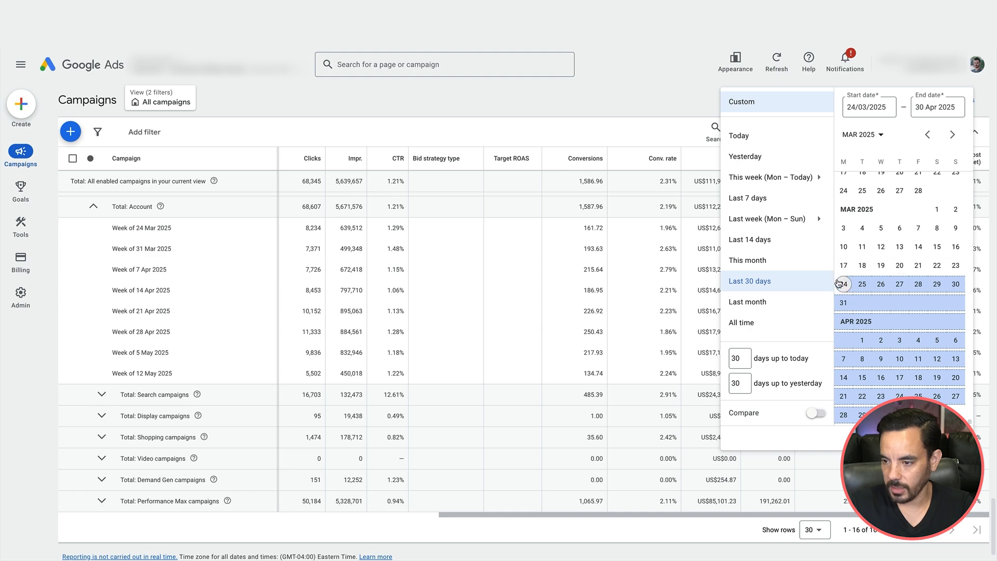
pyautogui.scroll(5, 916, 260)
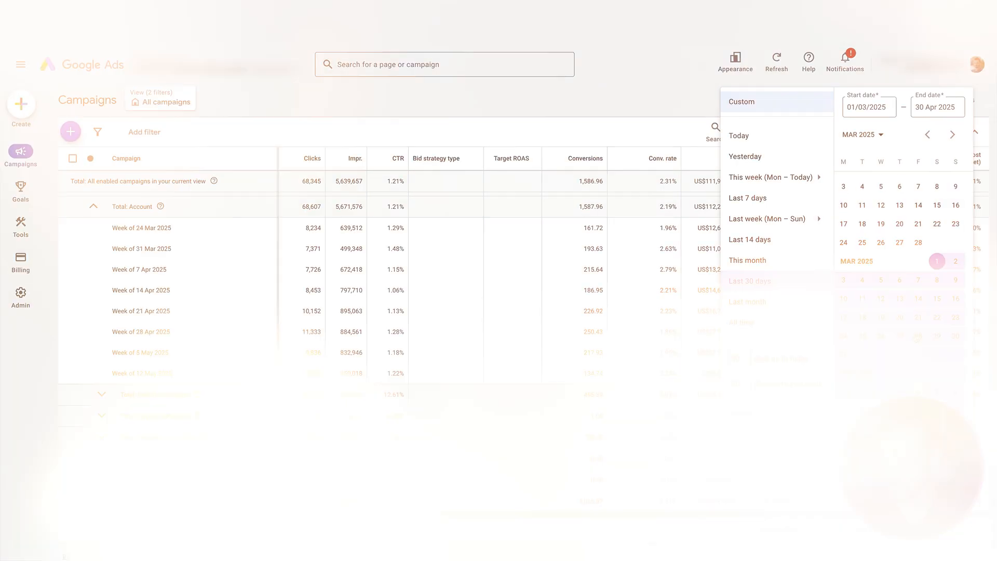
pyautogui.click(918, 215)
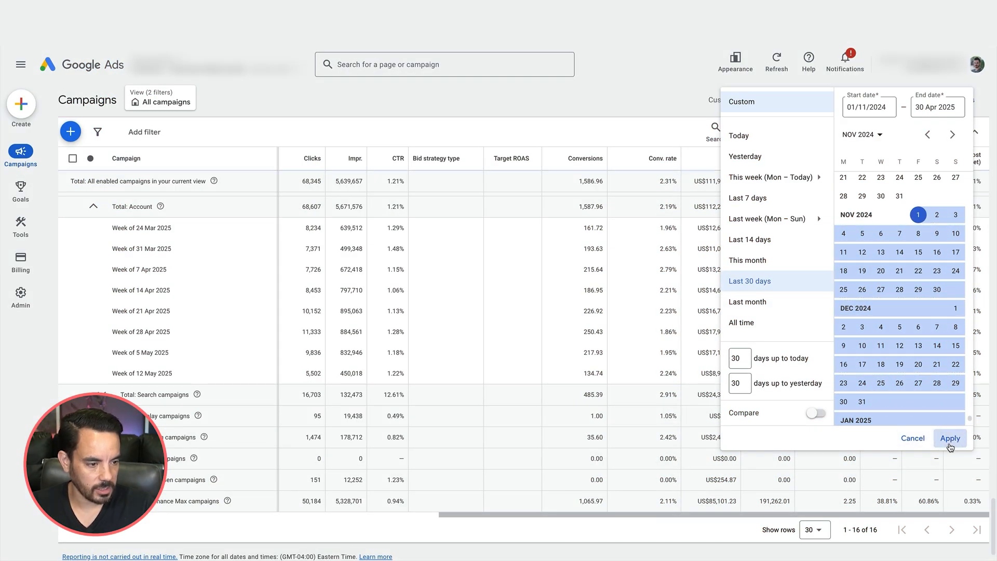
pyautogui.click(950, 438)
# Step: Switch to the Notion checklist, highlight the item Past 6 Months trend (segment monthly), and return to Google Ads
pyautogui.hotkey('ctrl', 'Tab')
pyautogui.tripleClick(400, 306)
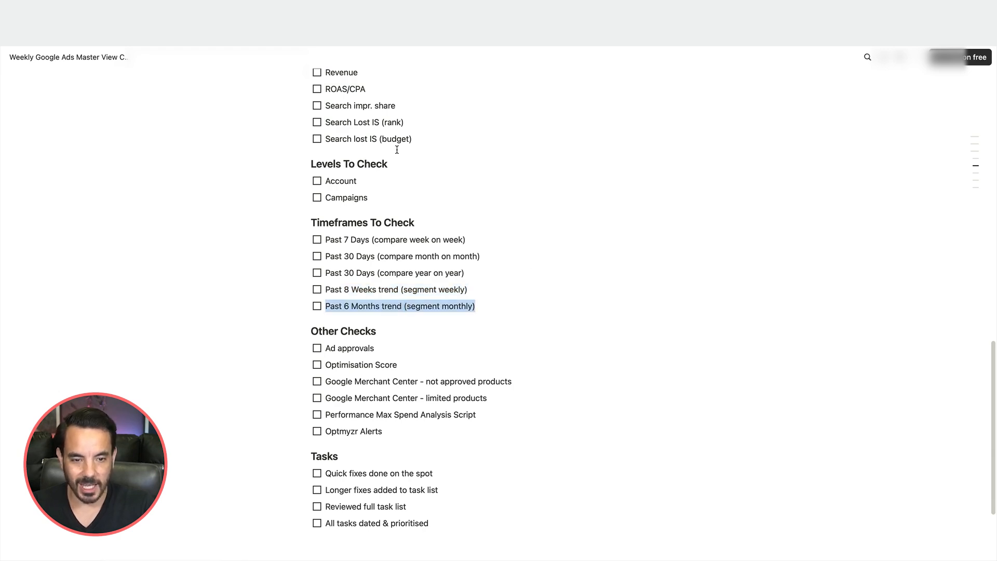
pyautogui.hotkey('ctrl', 'Tab')
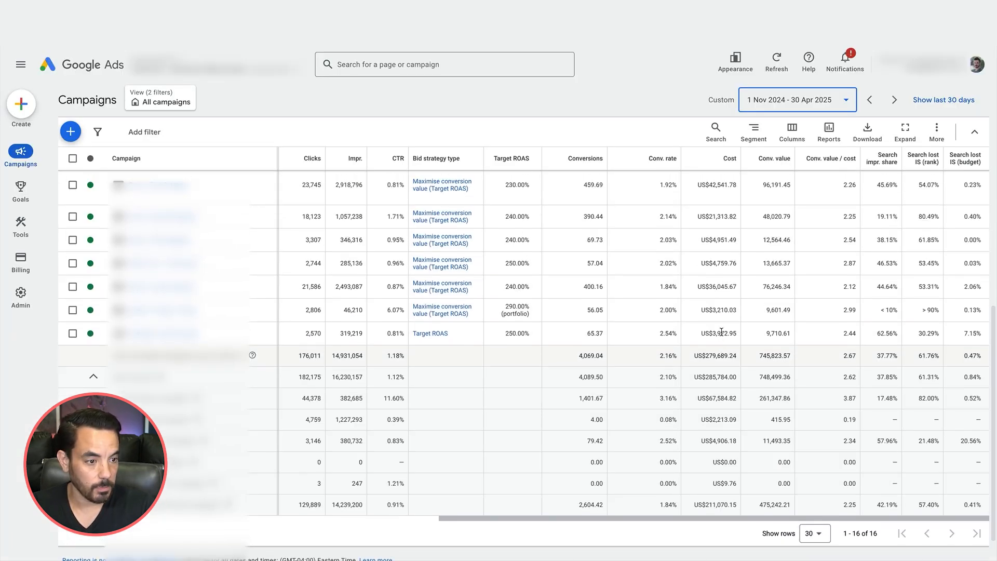
# Step: Segment the campaign table by month
pyautogui.click(792, 131)
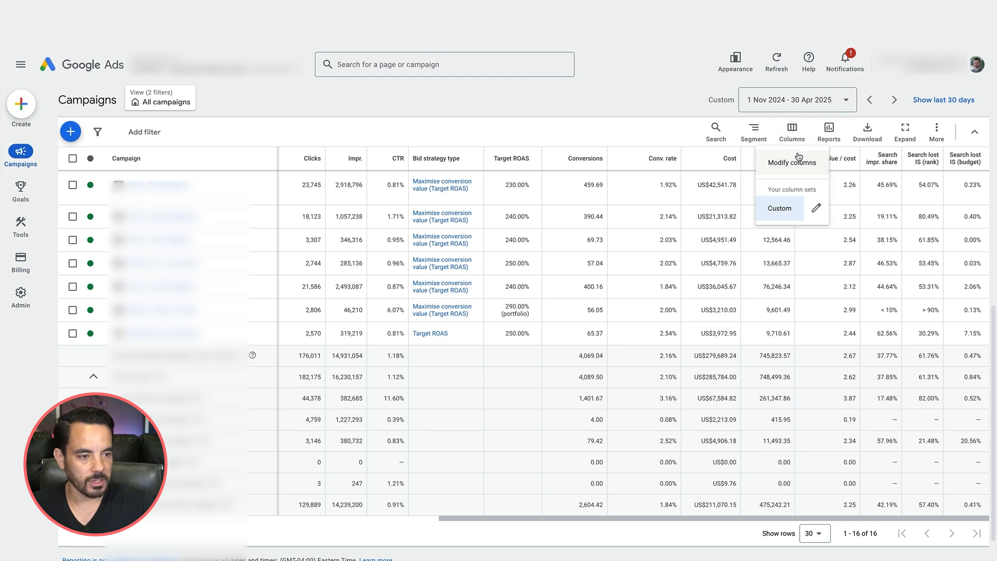
pyautogui.click(754, 131)
pyautogui.moveTo(754, 201)
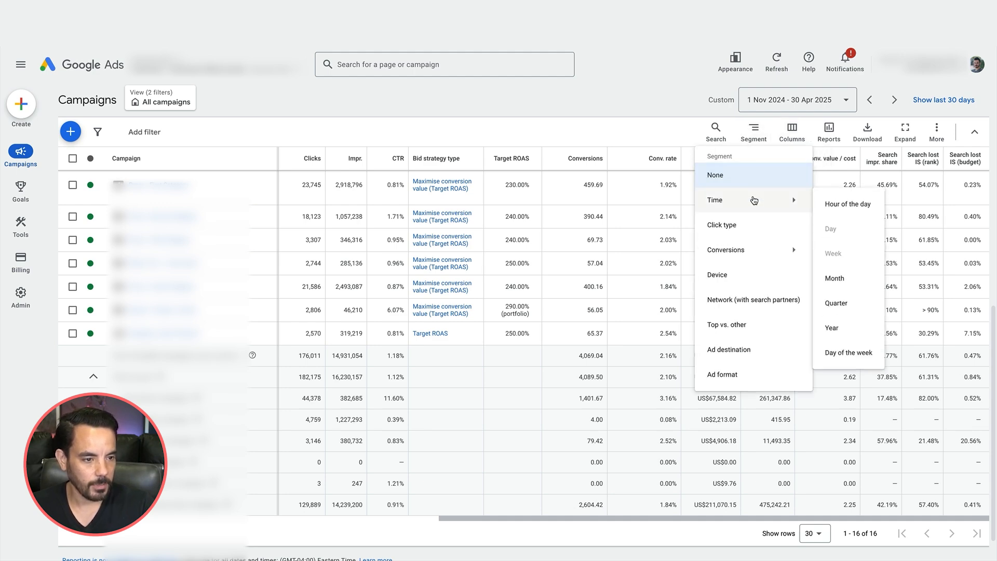
pyautogui.click(865, 280)
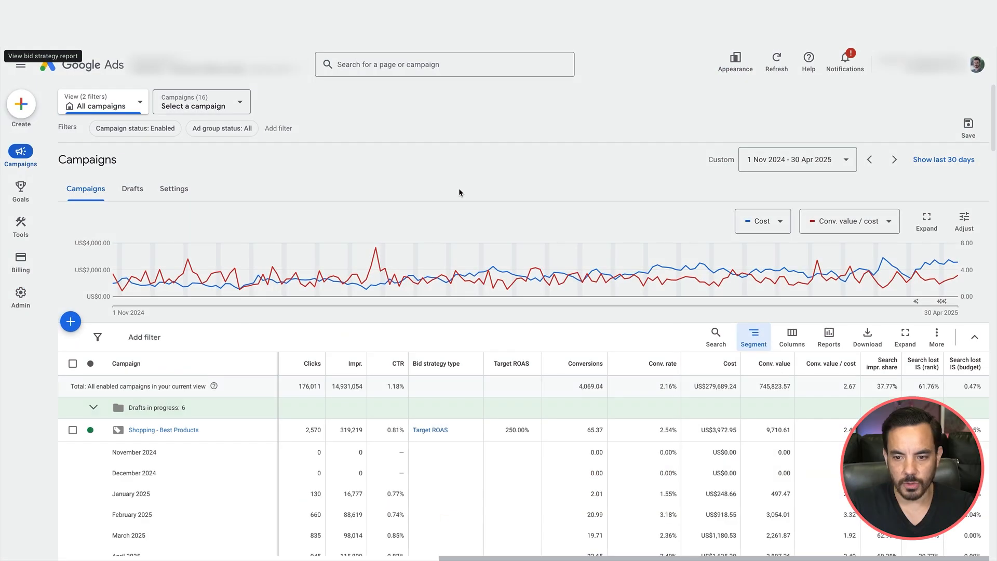
# Step: Examine the monthly rows of the campaigns and of Total: Account, collapsing and re-expanding the account total
pyautogui.scroll(-15, 459, 190)
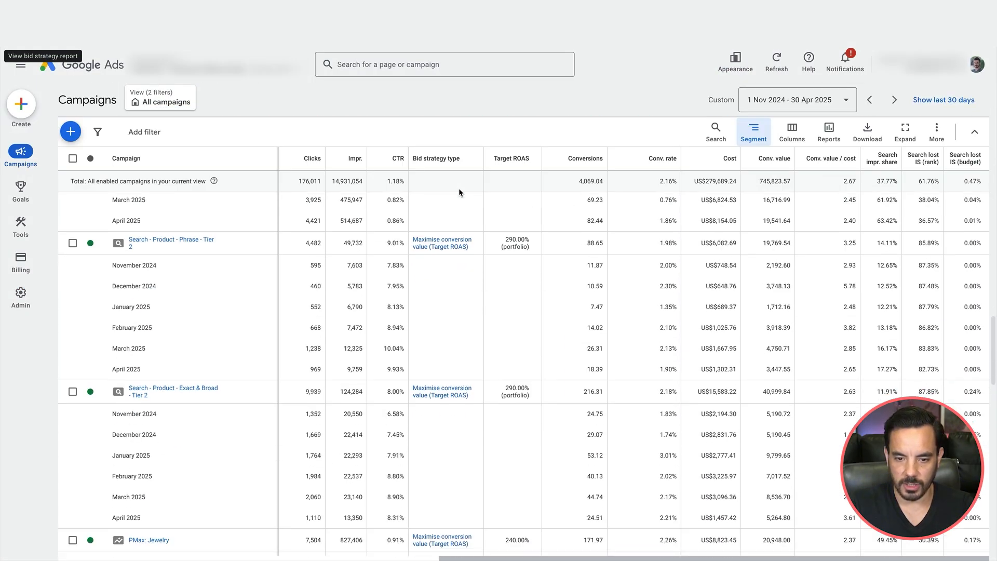
pyautogui.scroll(-15, 459, 191)
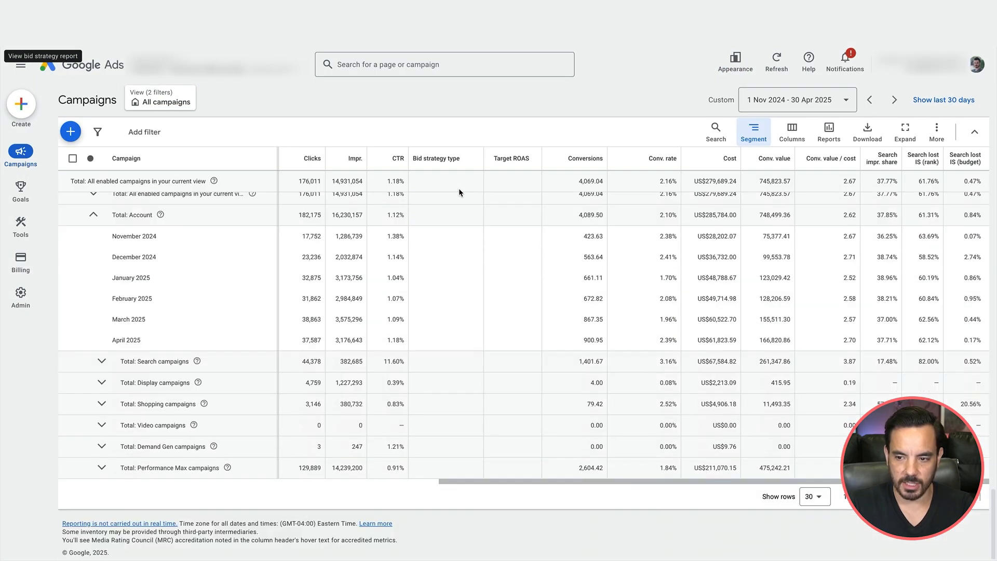
pyautogui.scroll(3, 459, 188)
pyautogui.scroll(-3, 459, 188)
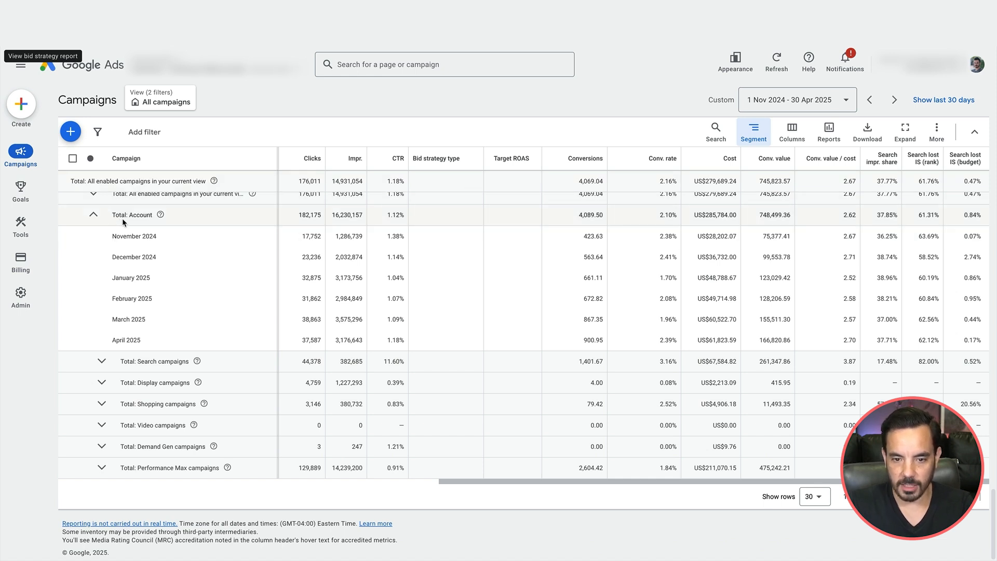
pyautogui.click(94, 226)
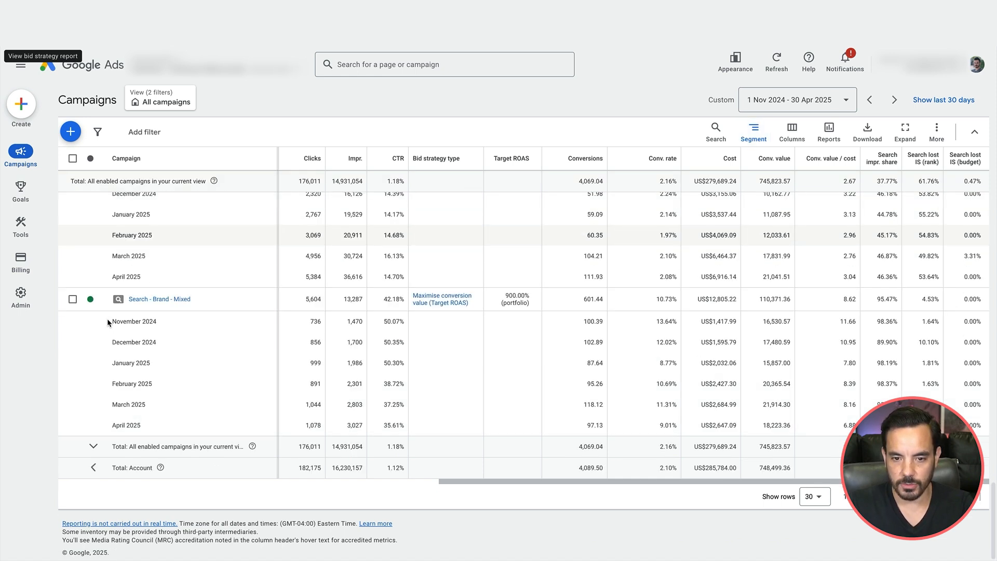
pyautogui.click(92, 468)
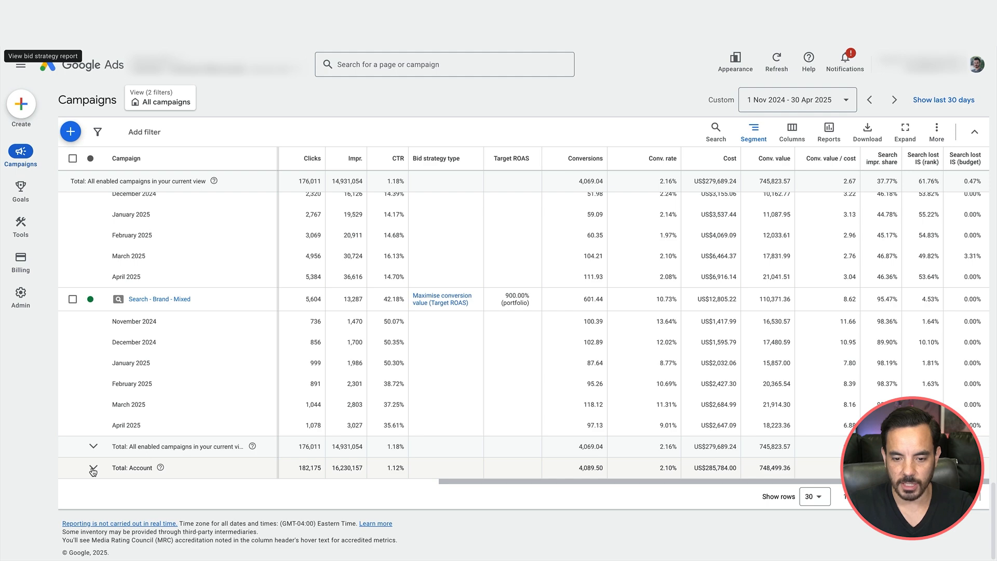
pyautogui.scroll(-4, 311, 232)
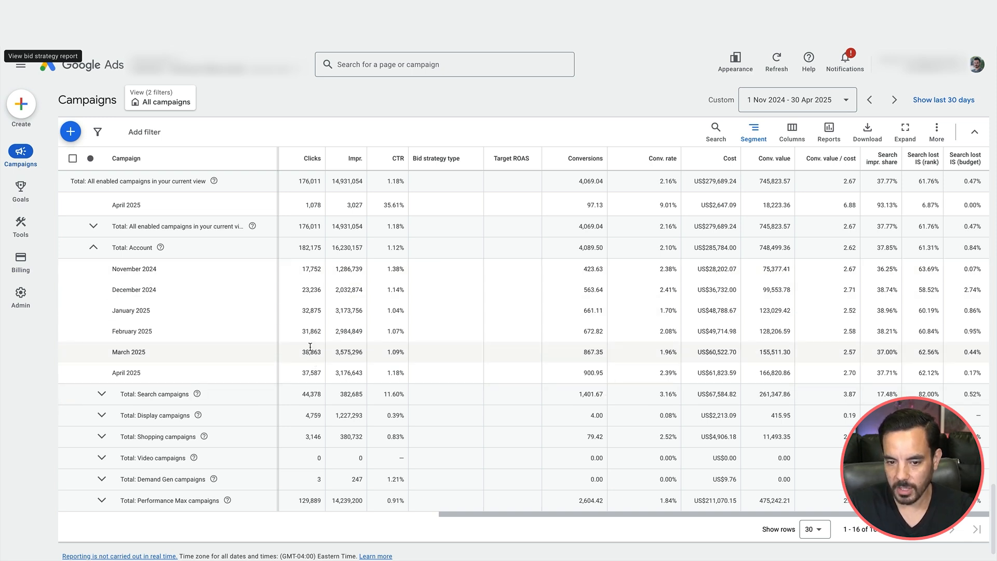
# Step: Examine the monthly breakdowns of the Search, Display and Shopping campaign totals, expanding and collapsing each one in turn
pyautogui.click(102, 394)
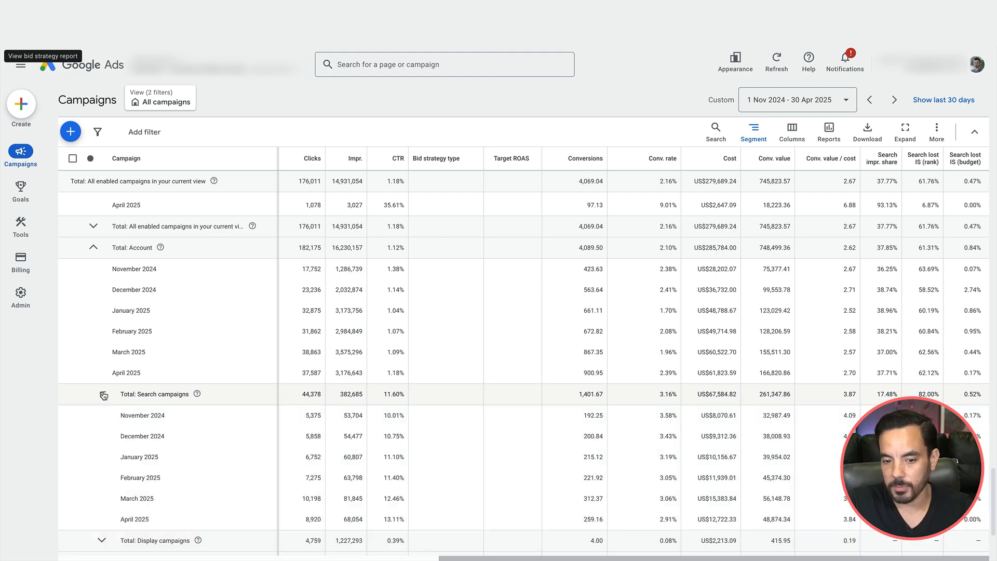
pyautogui.scroll(-2, 224, 367)
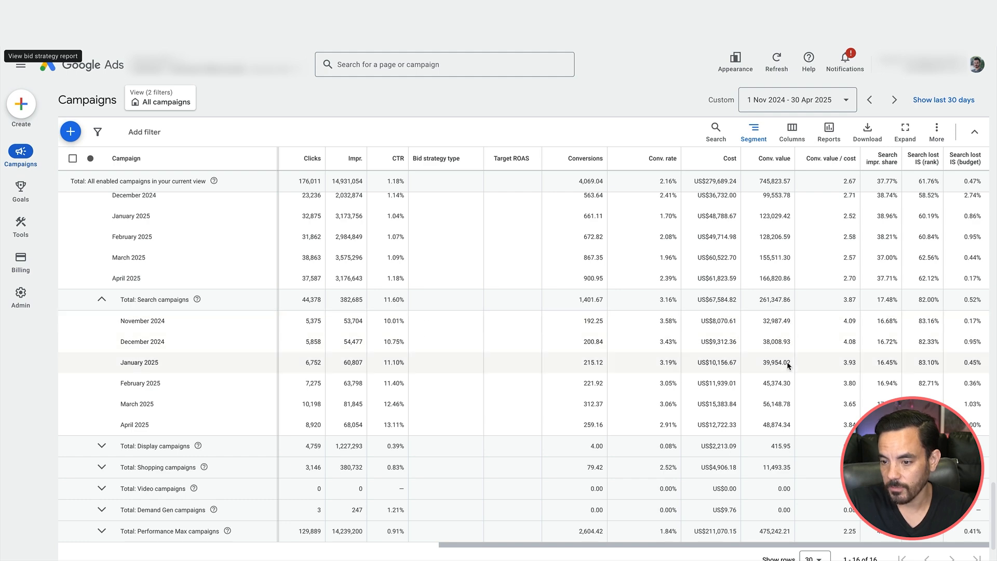
pyautogui.click(105, 301)
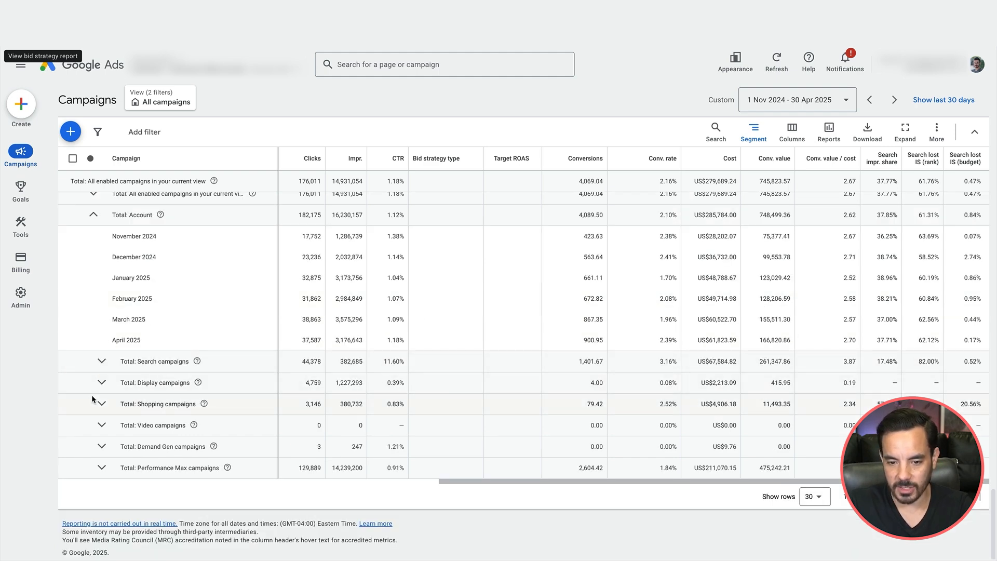
pyautogui.click(102, 382)
pyautogui.click(102, 382)
pyautogui.click(102, 404)
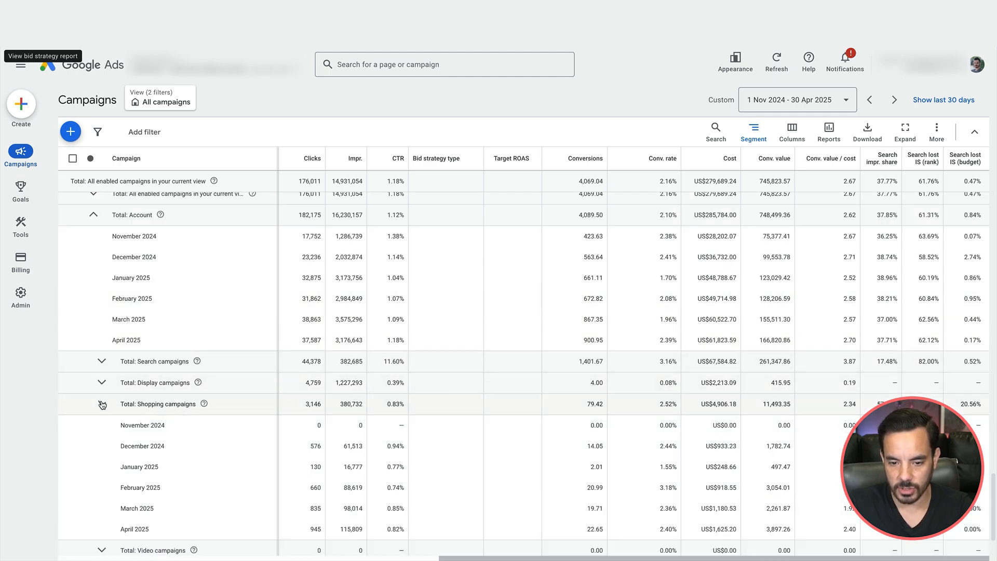
pyautogui.click(103, 404)
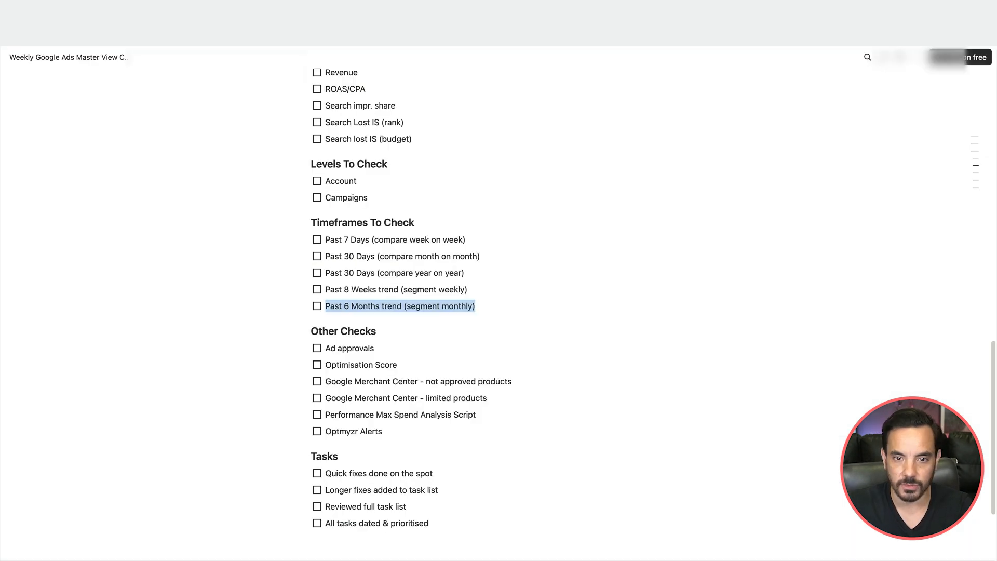
# Step: Highlight the item Ad approvals under Other Checks in the Notion checklist
pyautogui.scroll(-3, 447, 259)
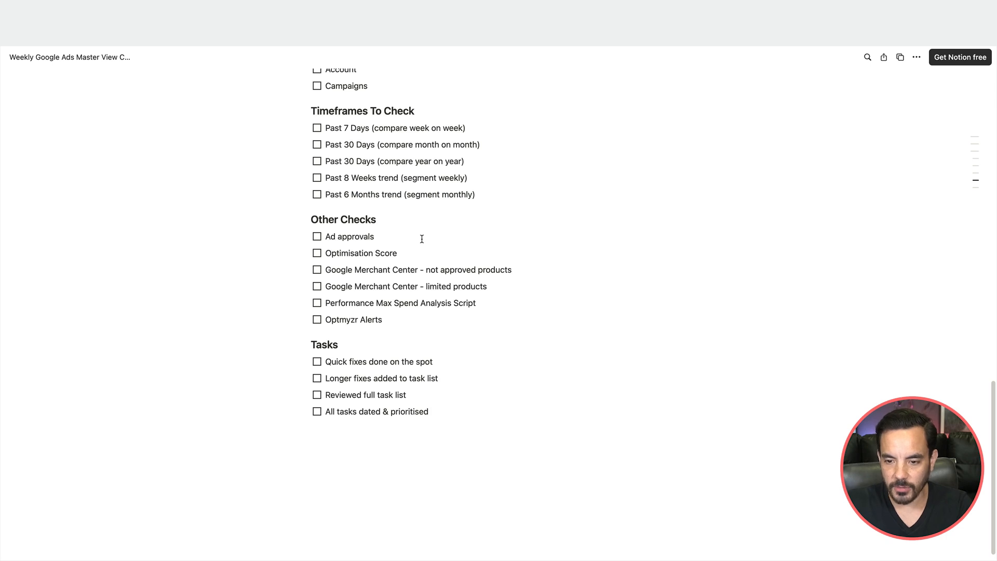
pyautogui.moveTo(390, 236); pyautogui.dragTo(324, 236)
pyautogui.click(365, 206)
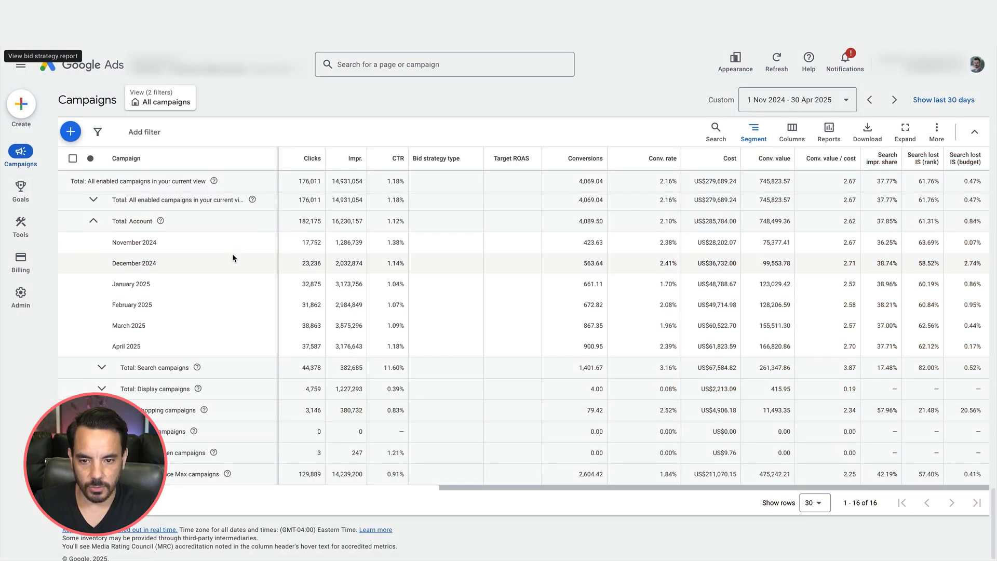
# Step: Return to Google Ads and open the Ads page of the Campaigns section
pyautogui.scroll(-5, 232, 253)
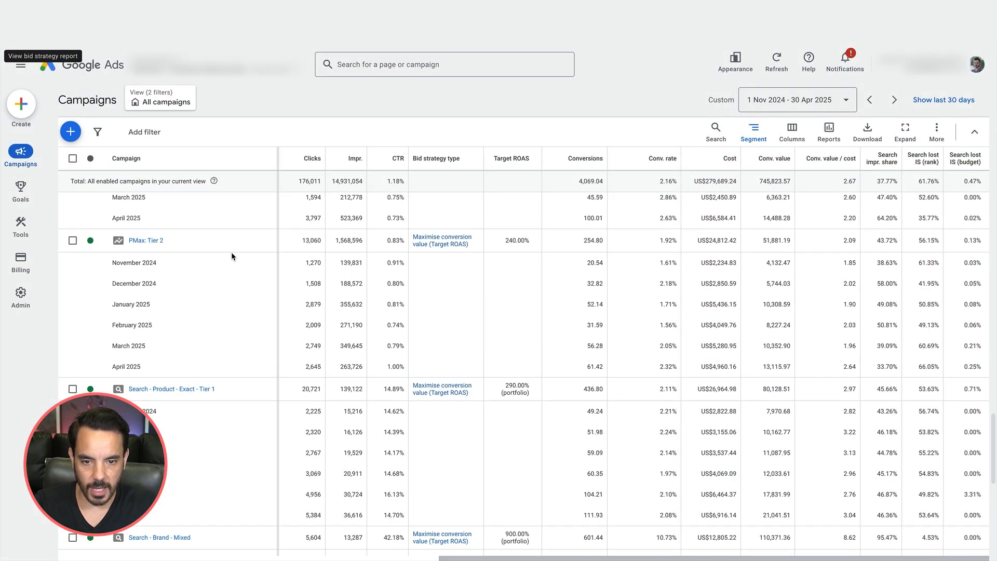
pyautogui.click(21, 65)
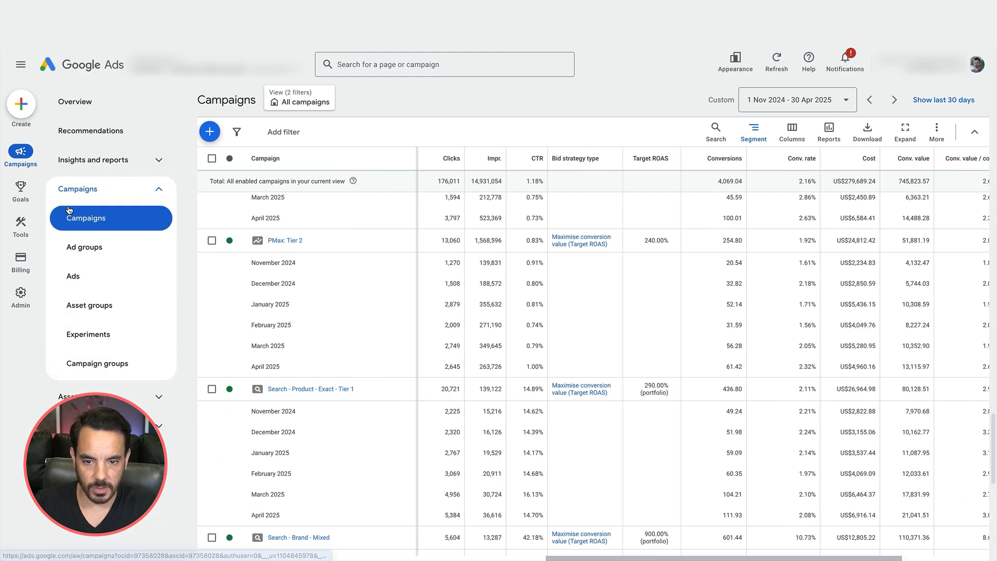
pyautogui.click(109, 191)
pyautogui.click(109, 191)
pyautogui.click(99, 283)
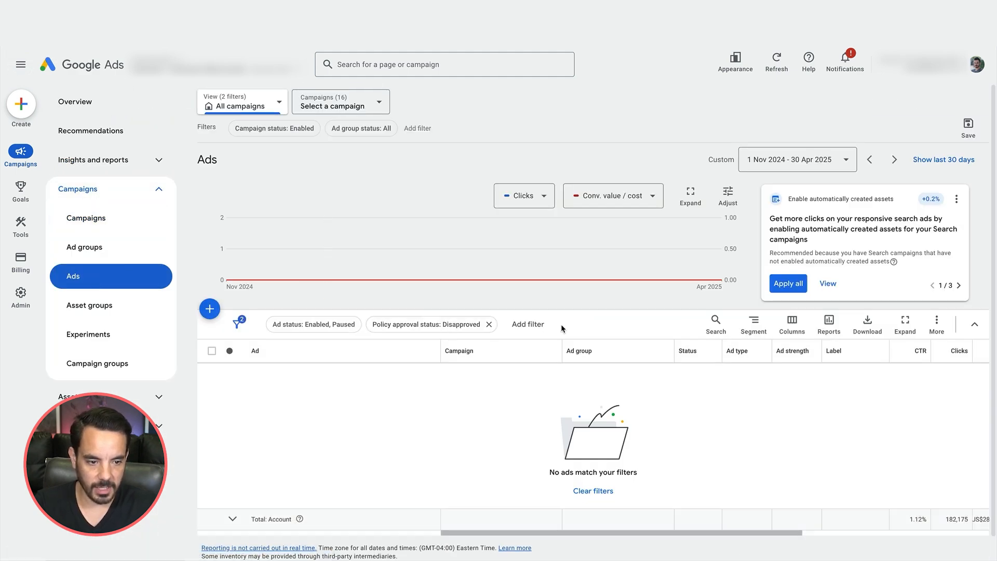
pyautogui.click(539, 327)
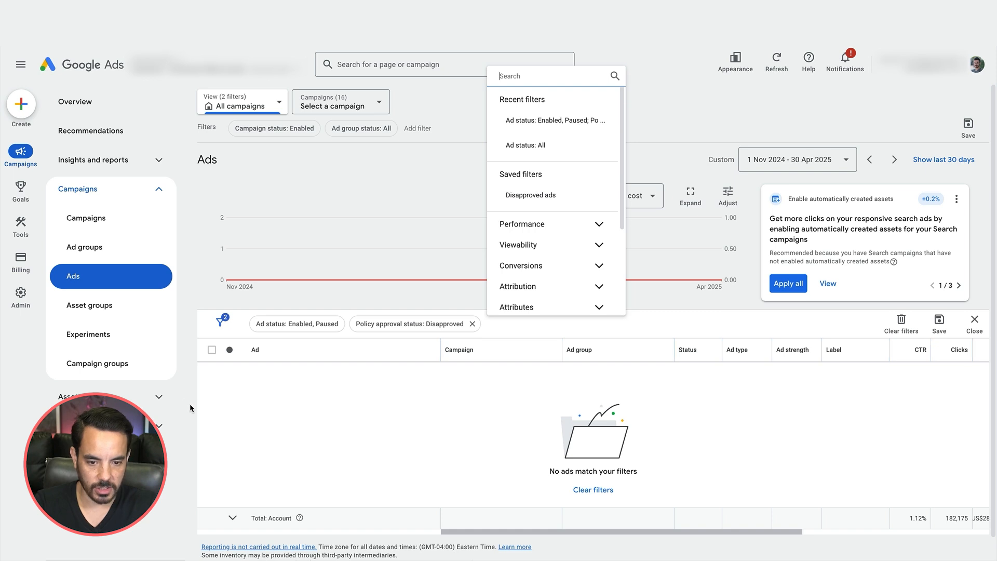
pyautogui.click(367, 347)
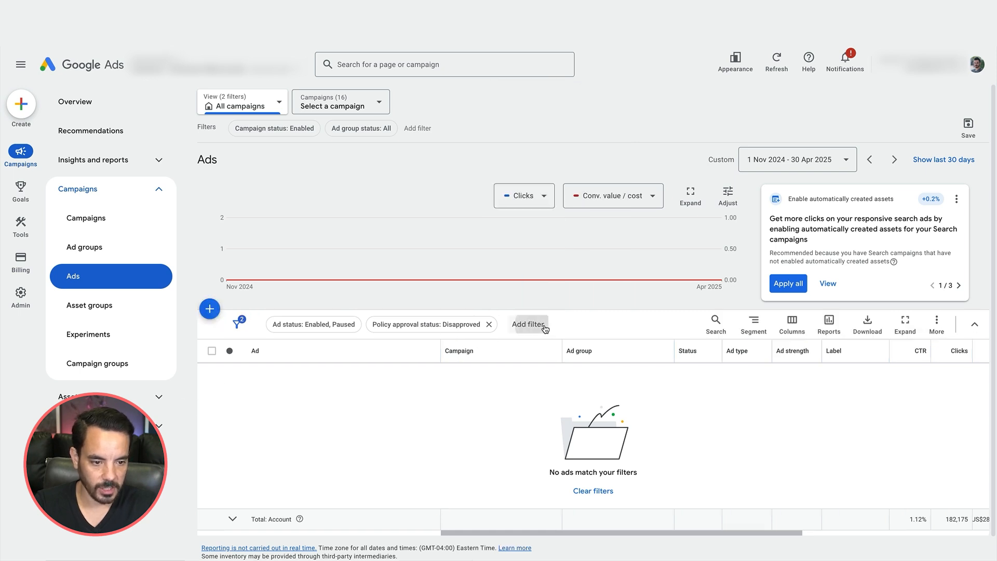
pyautogui.click(528, 324)
pyautogui.write('poli')
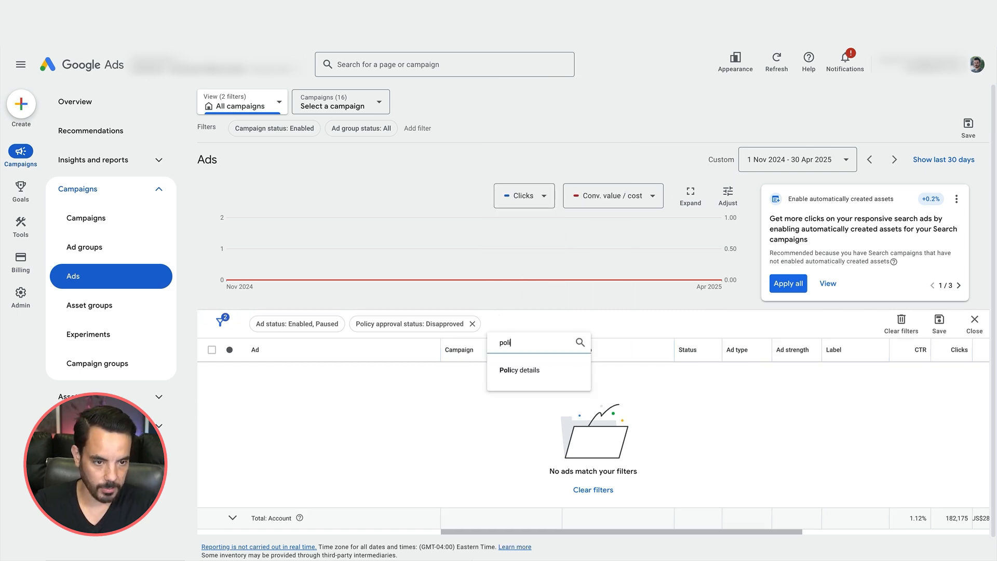
pyautogui.click(529, 371)
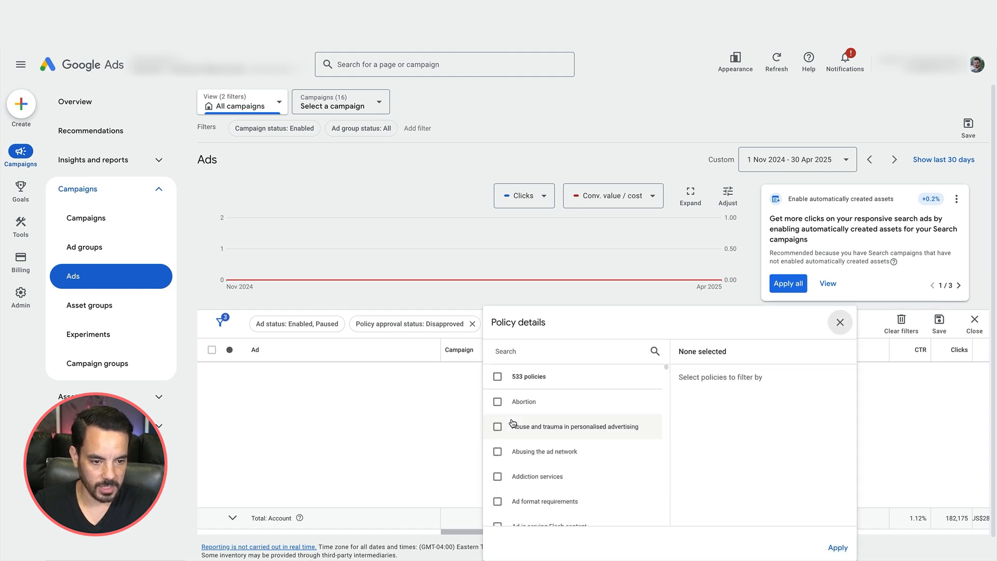
pyautogui.click(363, 475)
# Step: Inspect the options of the ads table's Policy approval status filter and close it without changes
pyautogui.click(425, 323)
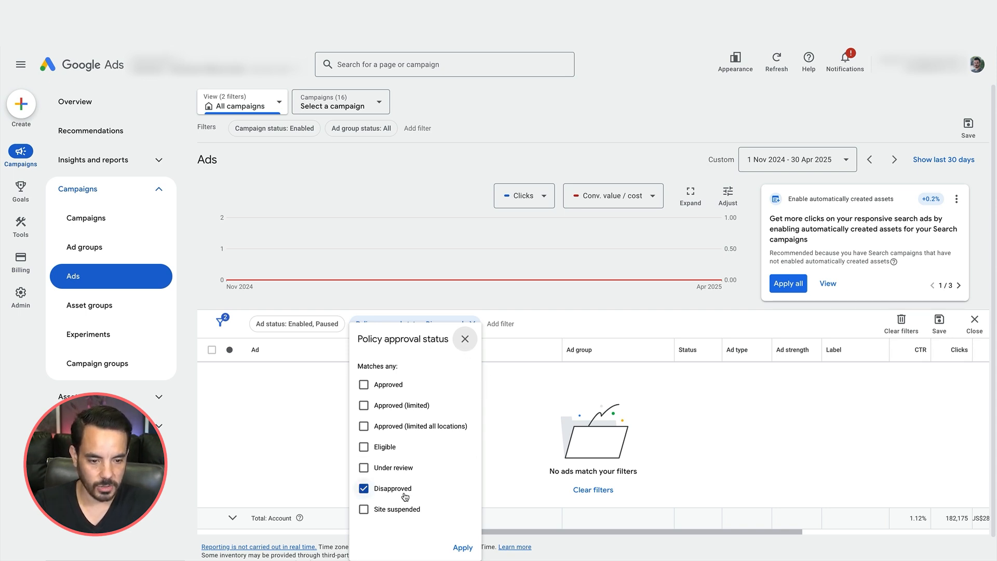
pyautogui.click(522, 393)
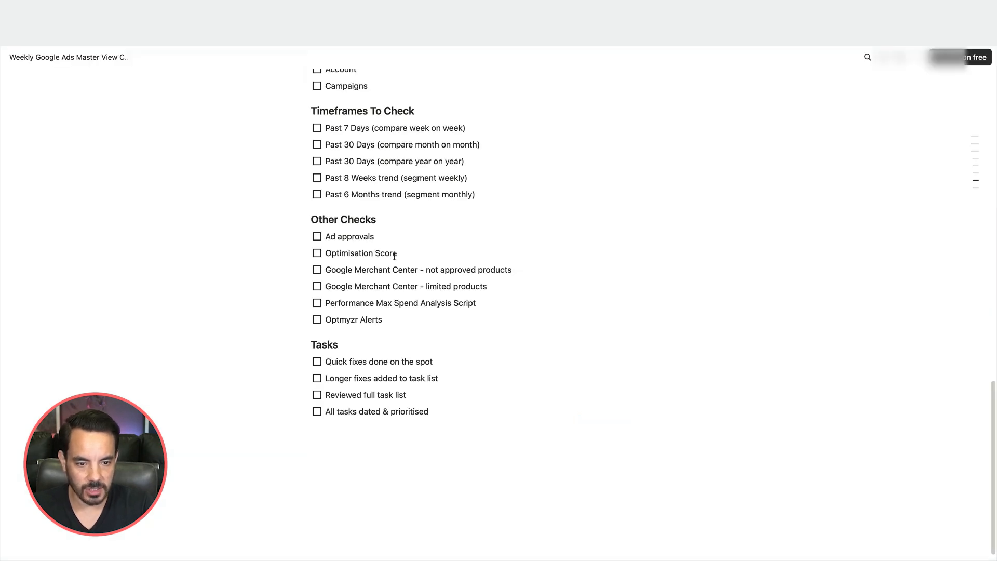
# Step: Highlight Optimisation Score in the Notion checklist and open the Recommendations page in Google Ads
pyautogui.moveTo(395, 256); pyautogui.dragTo(293, 251)
pyautogui.click(396, 258)
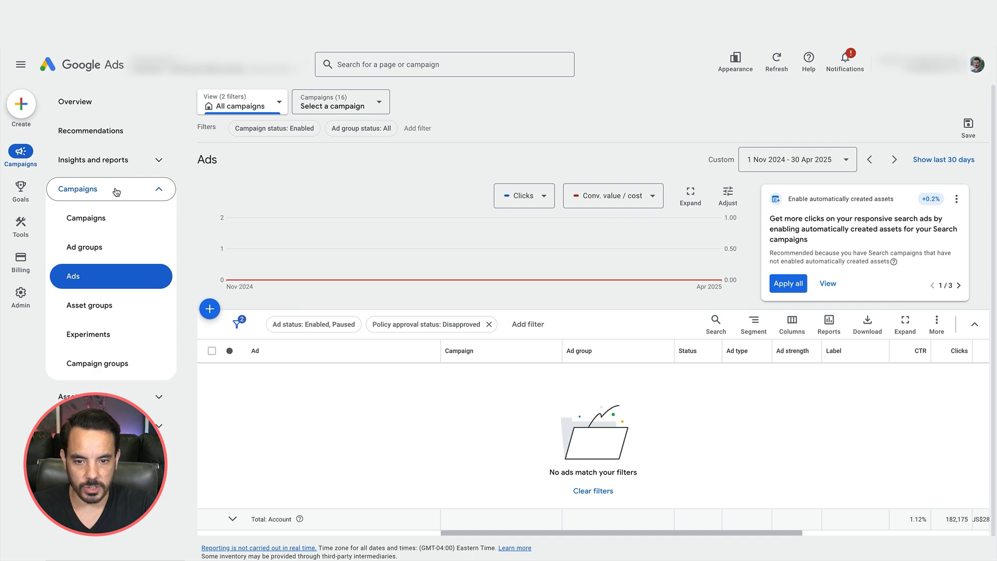
pyautogui.click(159, 191)
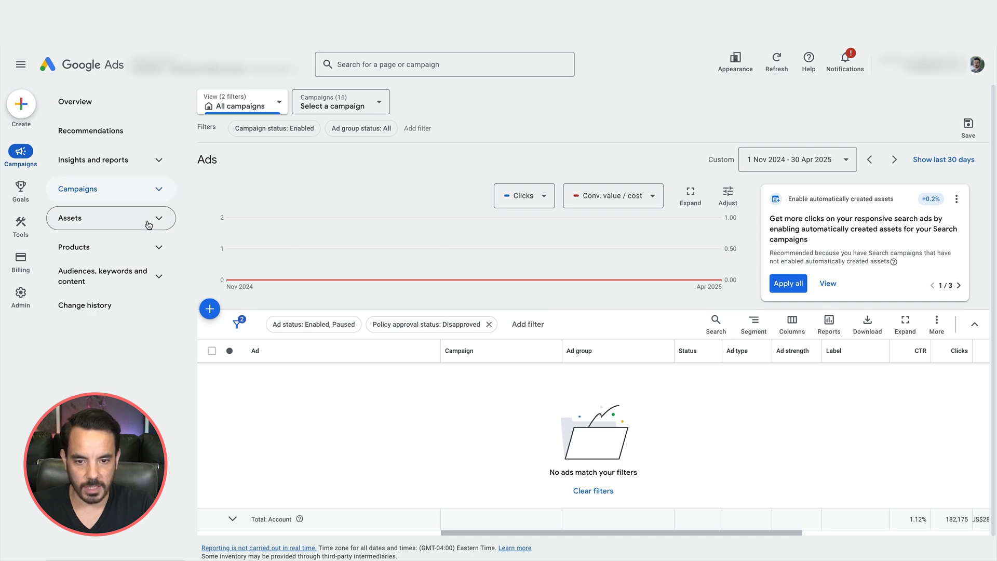
pyautogui.click(110, 132)
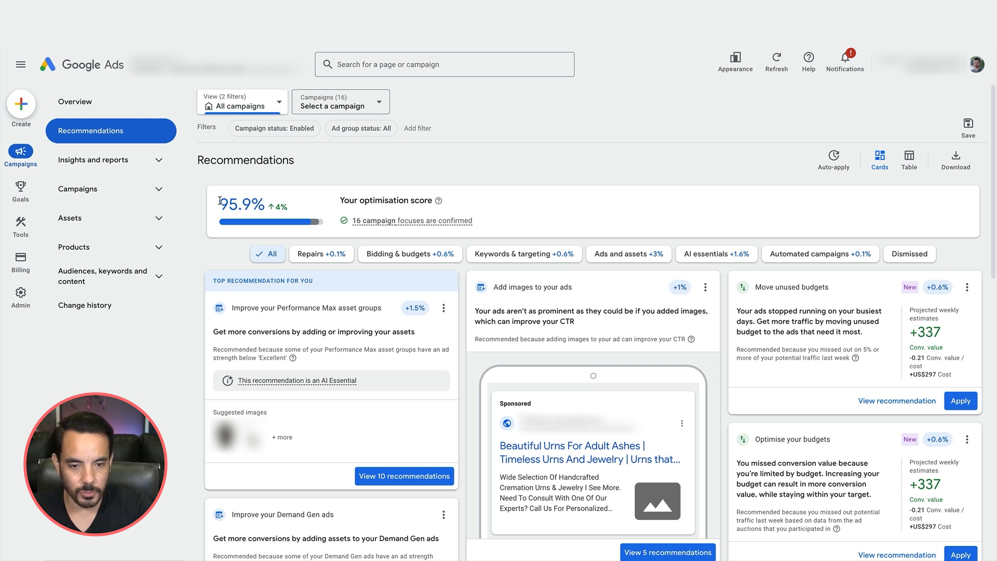
# Step: Examine the account's optimisation score and look through the recommendation cards
pyautogui.moveTo(220, 203); pyautogui.dragTo(266, 206)
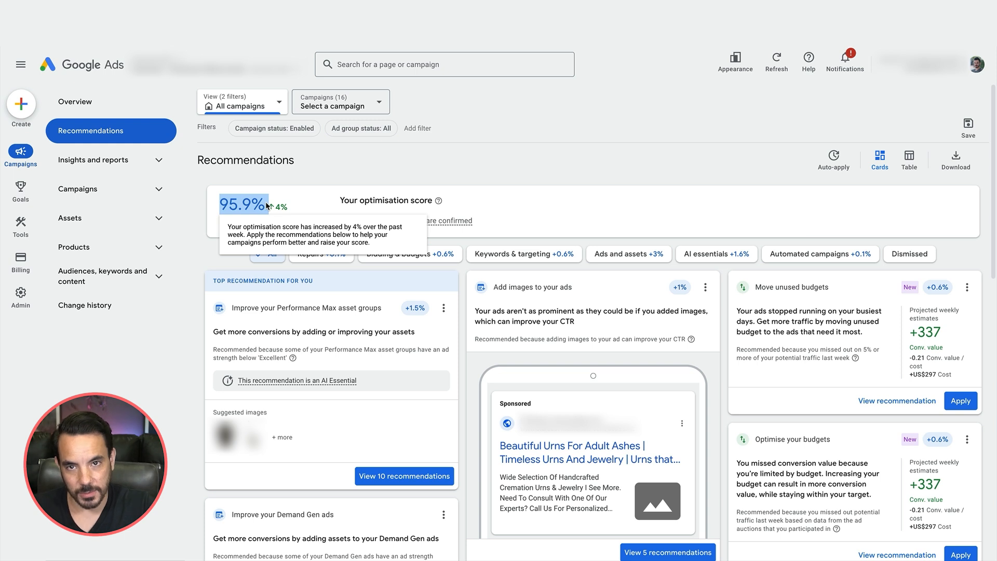
pyautogui.click(167, 360)
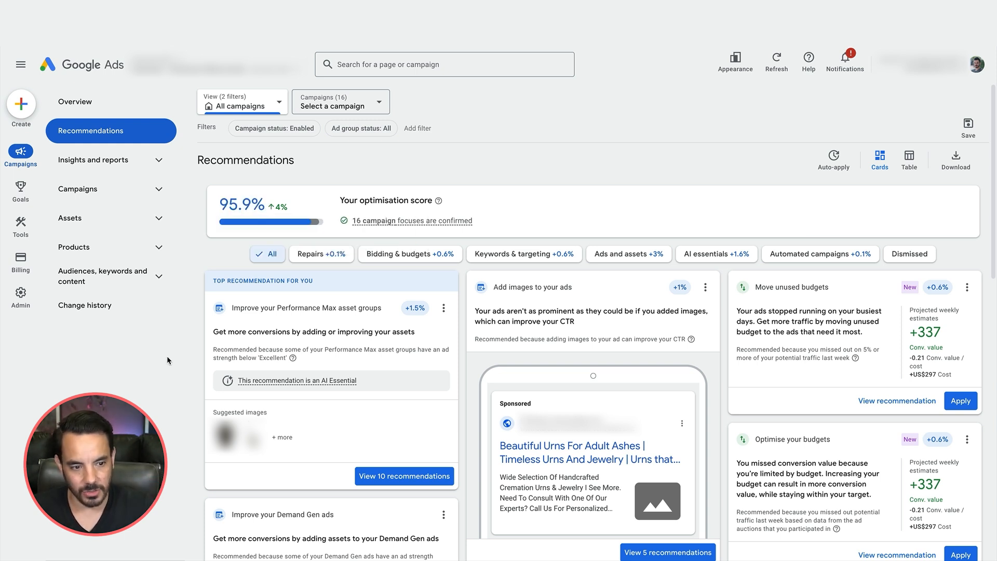
pyautogui.moveTo(193, 164); pyautogui.dragTo(337, 173)
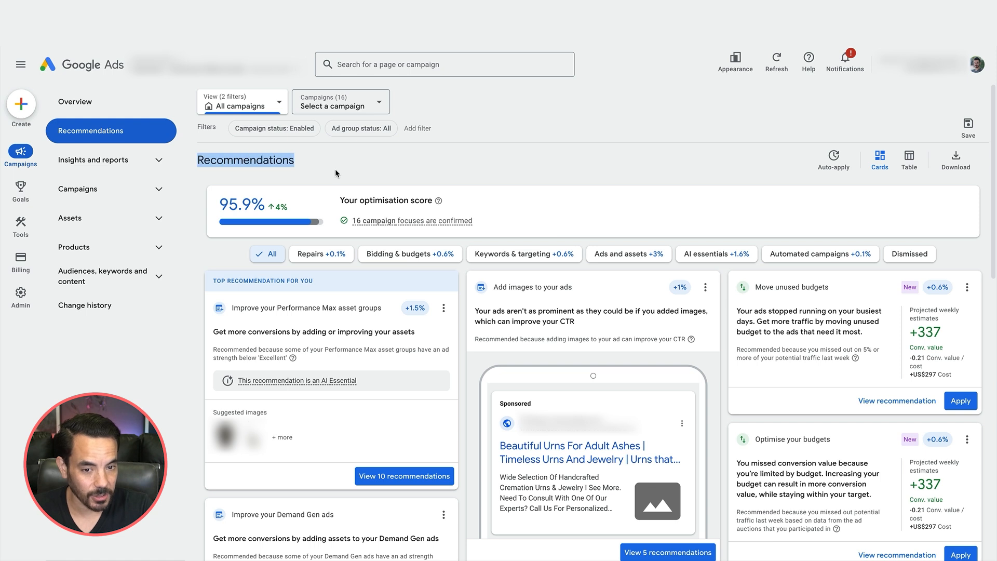
pyautogui.click(336, 172)
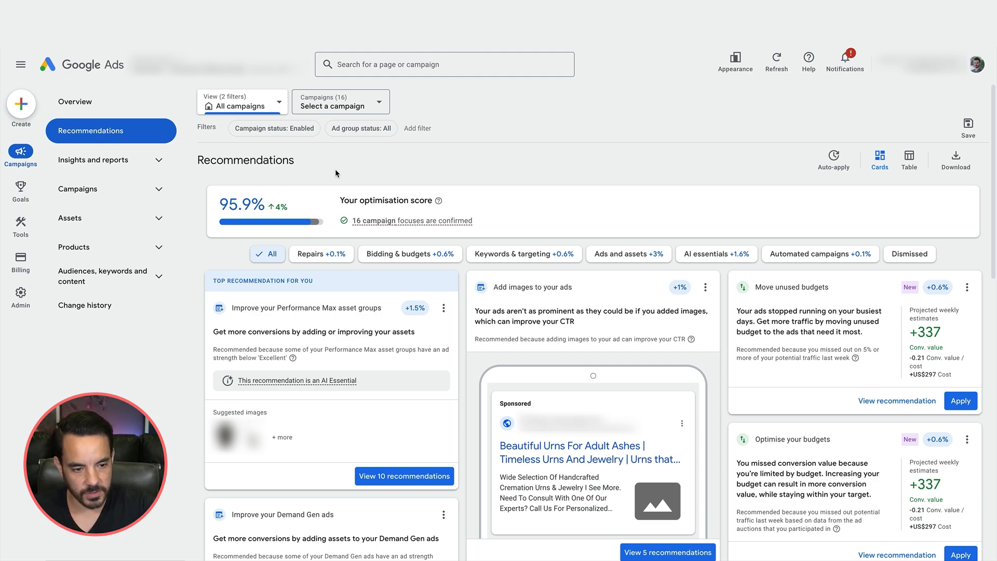
pyautogui.scroll(-3, 336, 173)
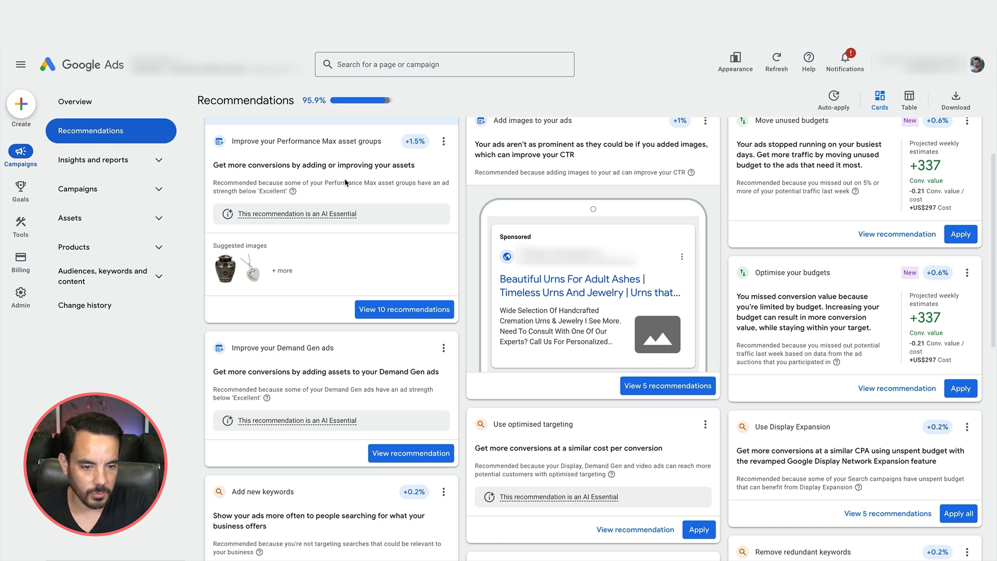
pyautogui.scroll(1, 345, 179)
pyautogui.scroll(2, 342, 159)
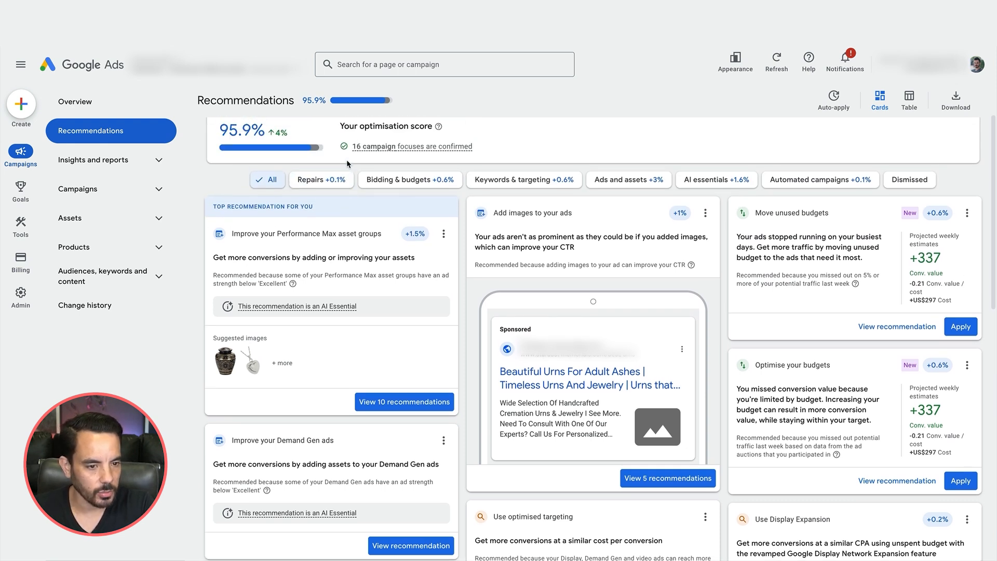
pyautogui.scroll(1, 652, 207)
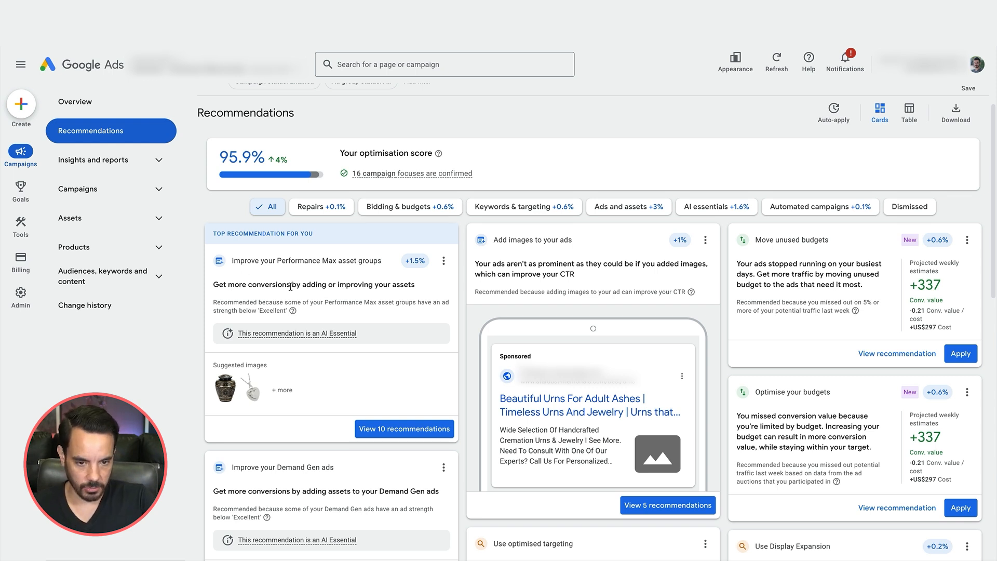
# Step: Dismiss all Improve your Performance Max asset groups recommendations with the reason "I will do it later"
pyautogui.click(443, 261)
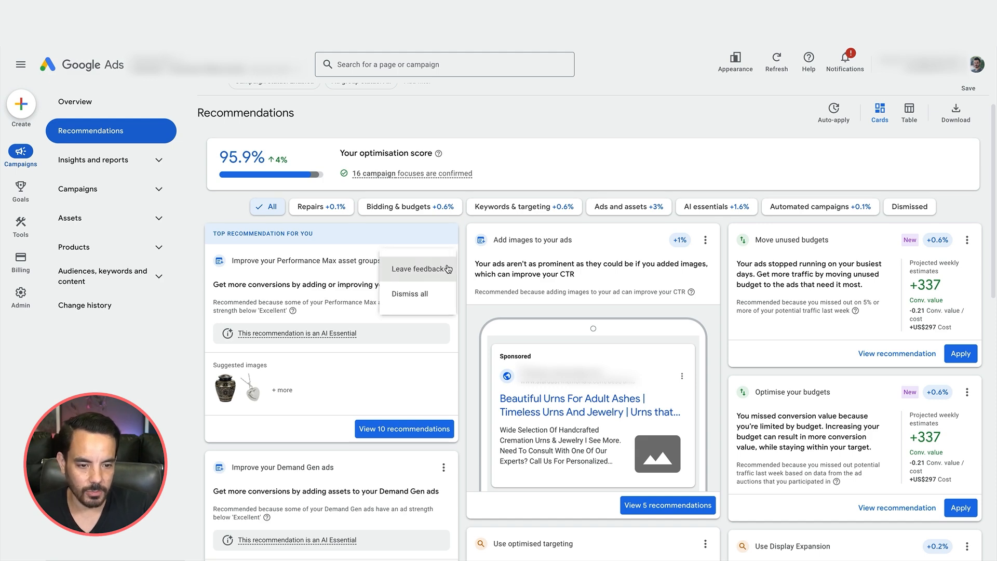
pyautogui.click(418, 296)
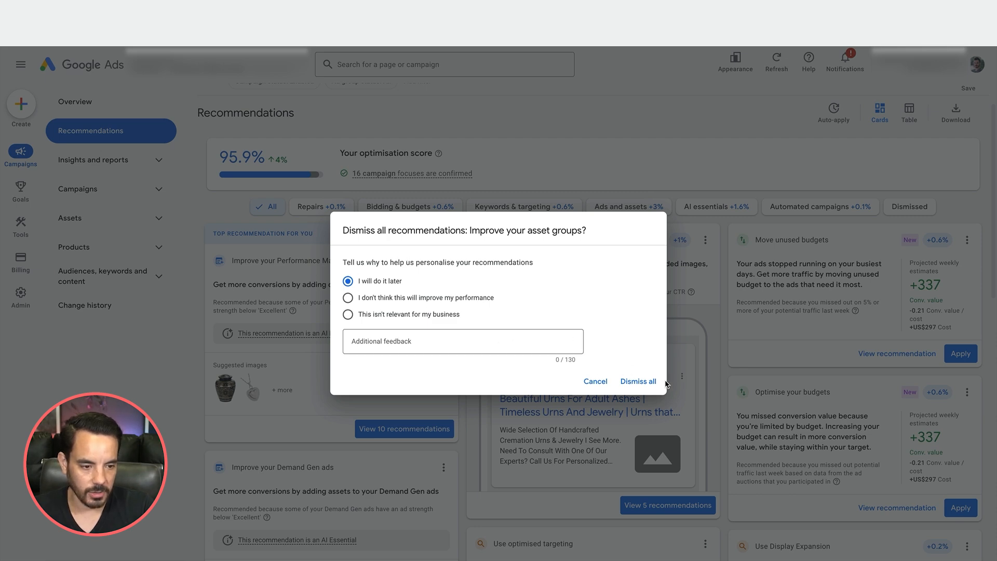
pyautogui.click(649, 384)
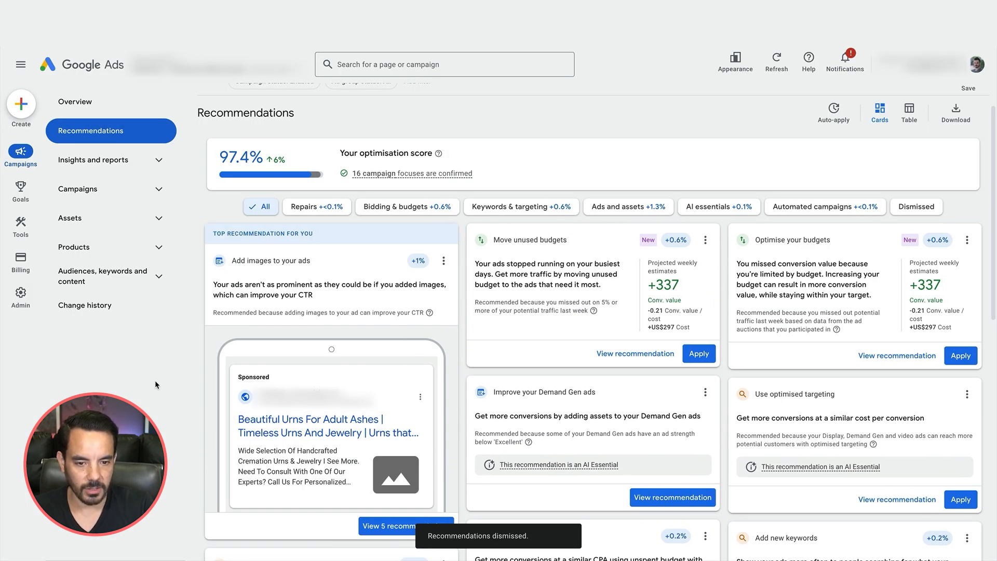
# Step: Check the updated optimisation score, briefly opening Change history and returning to the Recommendations page
pyautogui.tripleClick(222, 151)
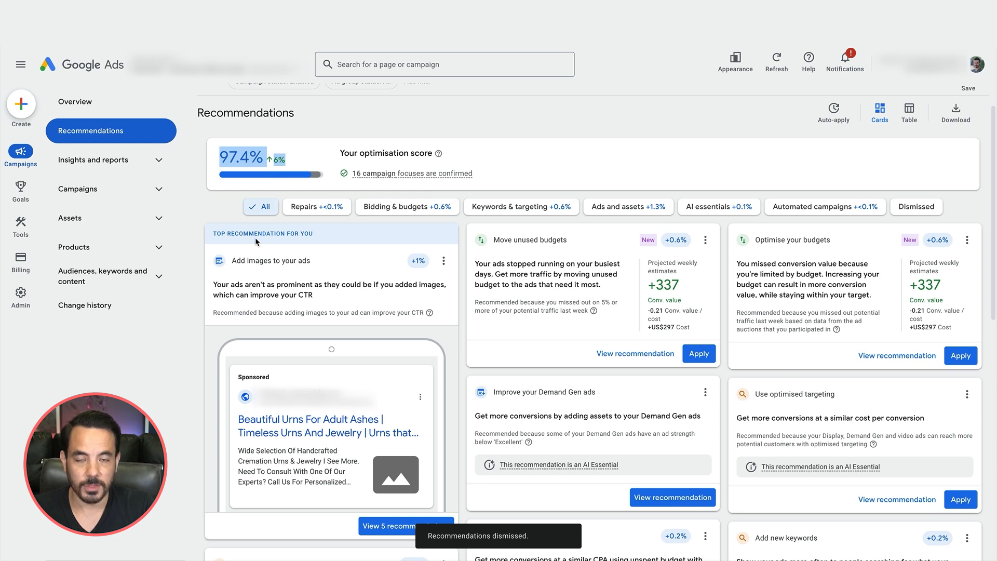
pyautogui.click(170, 317)
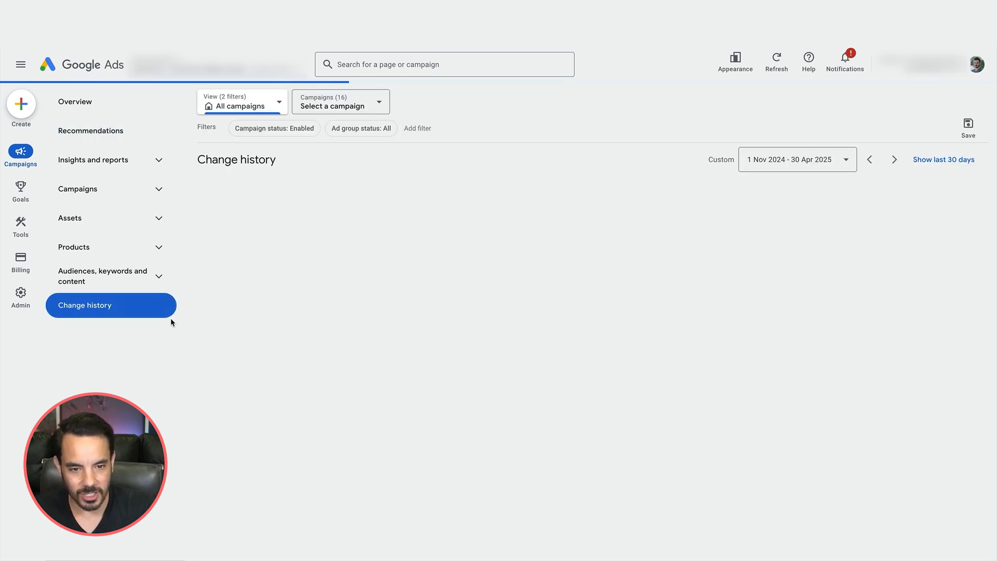
pyautogui.click(105, 129)
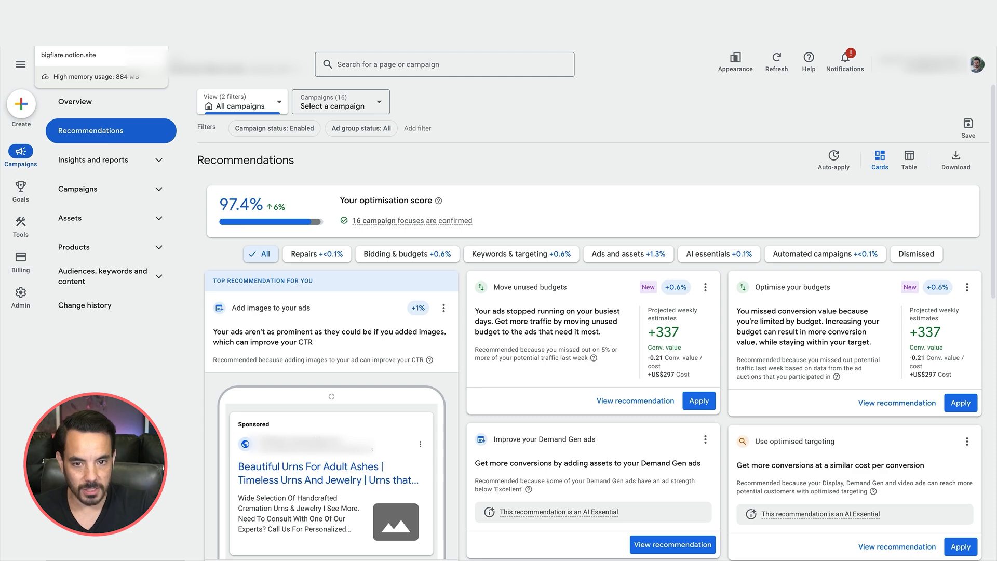
# Step: Switch to the Notion checklist and highlight the Google Merchant Center items for not approved products and limited products
pyautogui.click(73, 11)
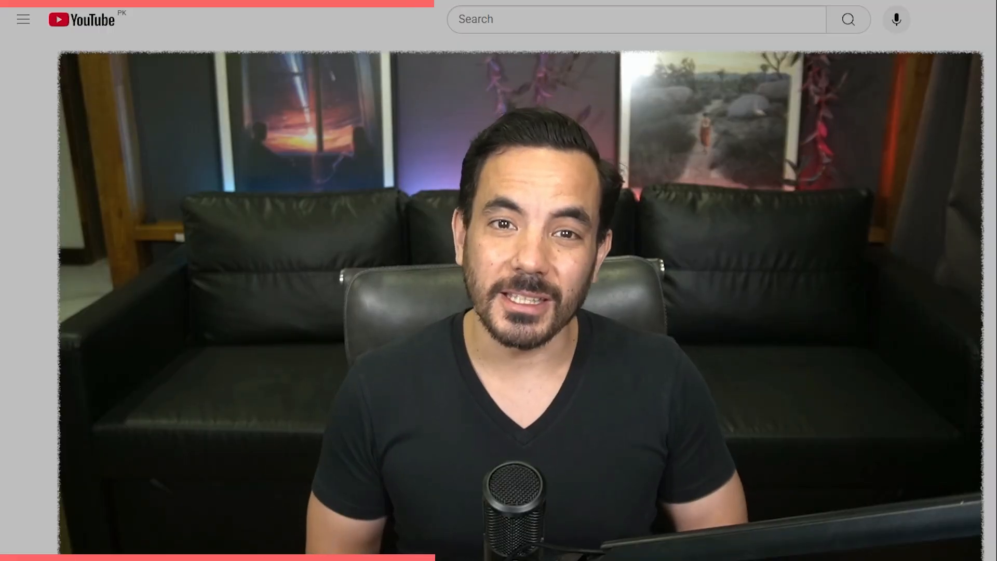
pyautogui.scroll(-5, 518, 400)
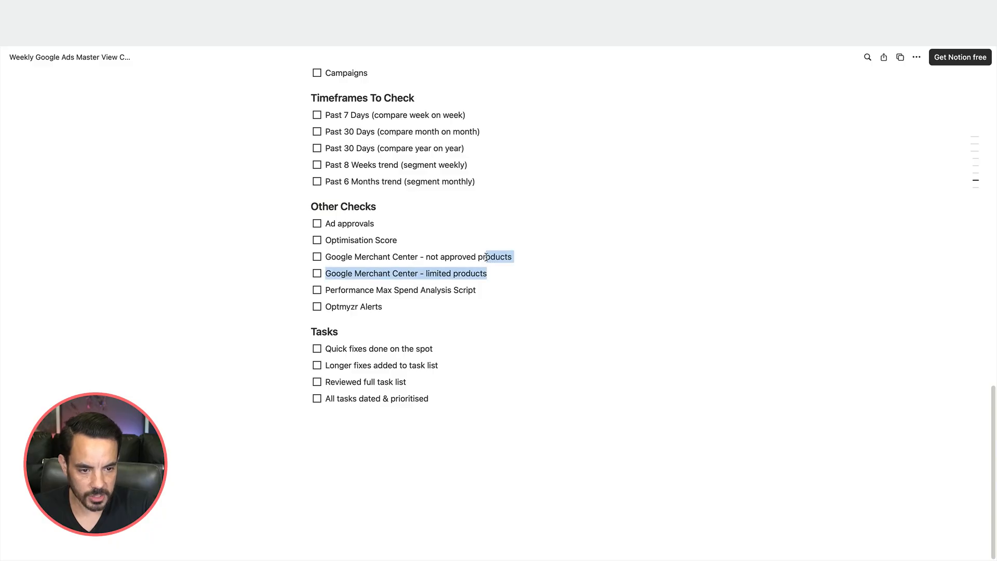
pyautogui.moveTo(486, 255); pyautogui.dragTo(307, 257)
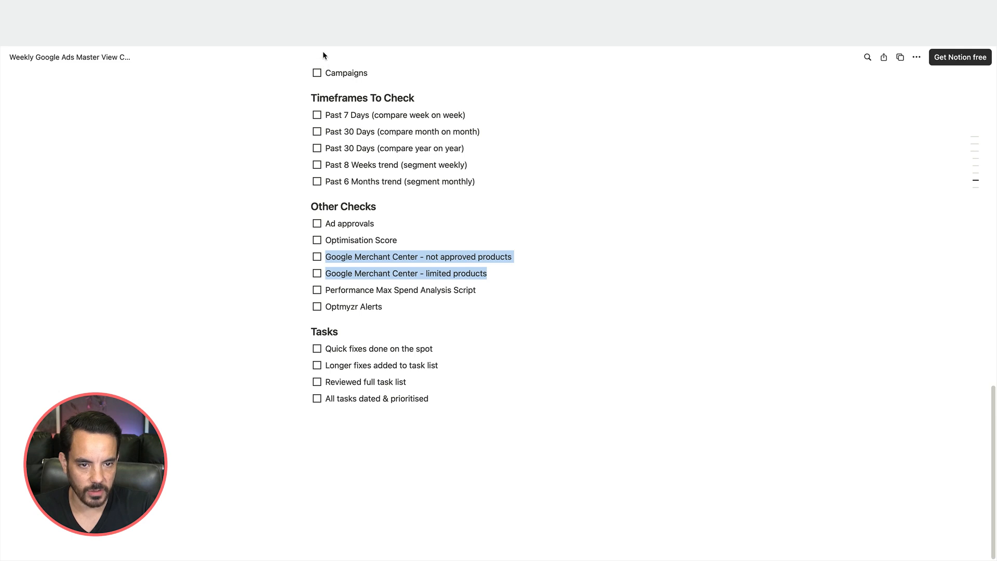
# Step: Highlight the words "not approved products" and then "limited products" in the Google Merchant Center checklist items
pyautogui.click(427, 260)
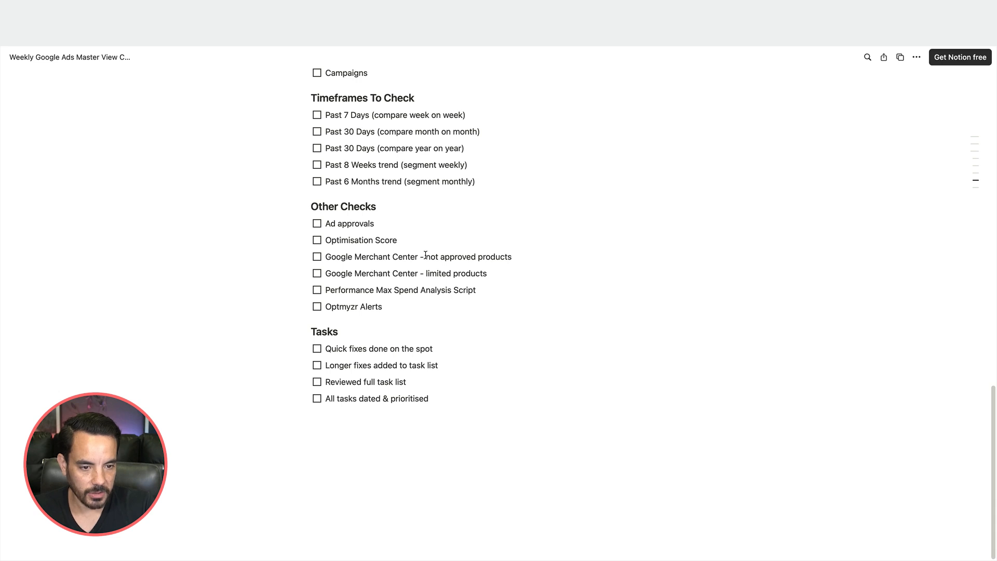
pyautogui.moveTo(425, 255); pyautogui.dragTo(550, 256)
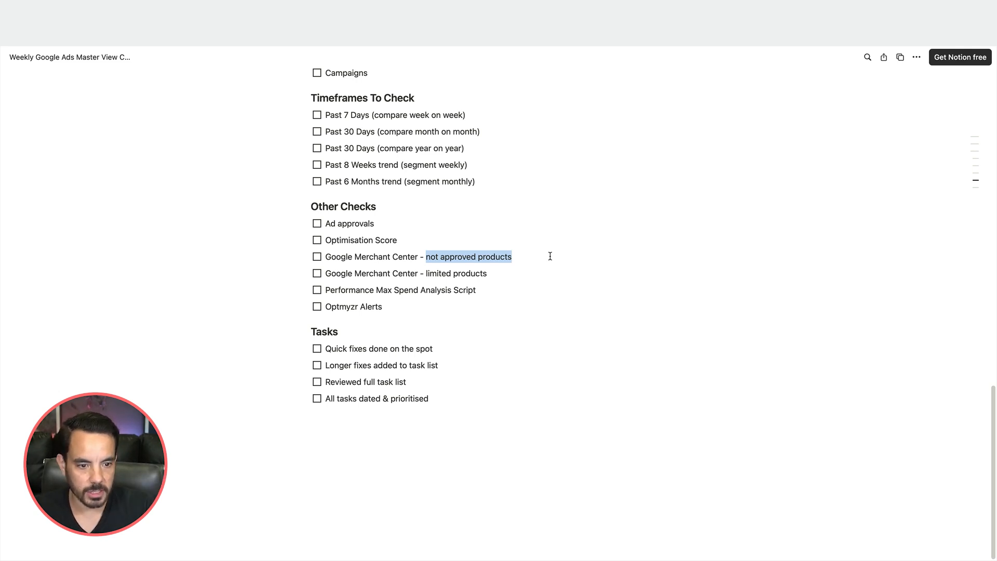
pyautogui.moveTo(426, 273); pyautogui.dragTo(520, 276)
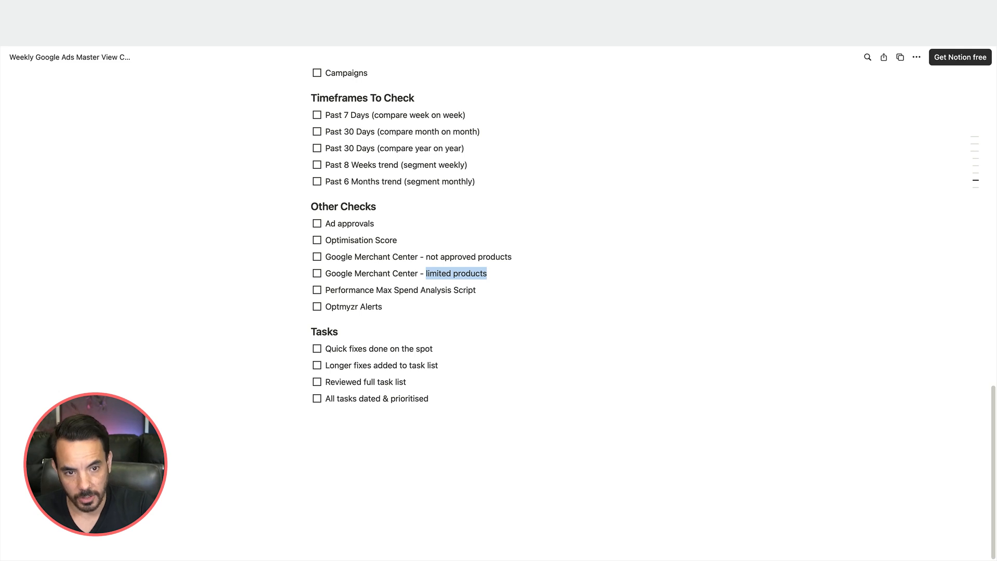
# Step: Switch to Google Merchant Center Next and check the Not approved and Limited product counts in the business overview
pyautogui.hotkey('ctrl', 'Tab')
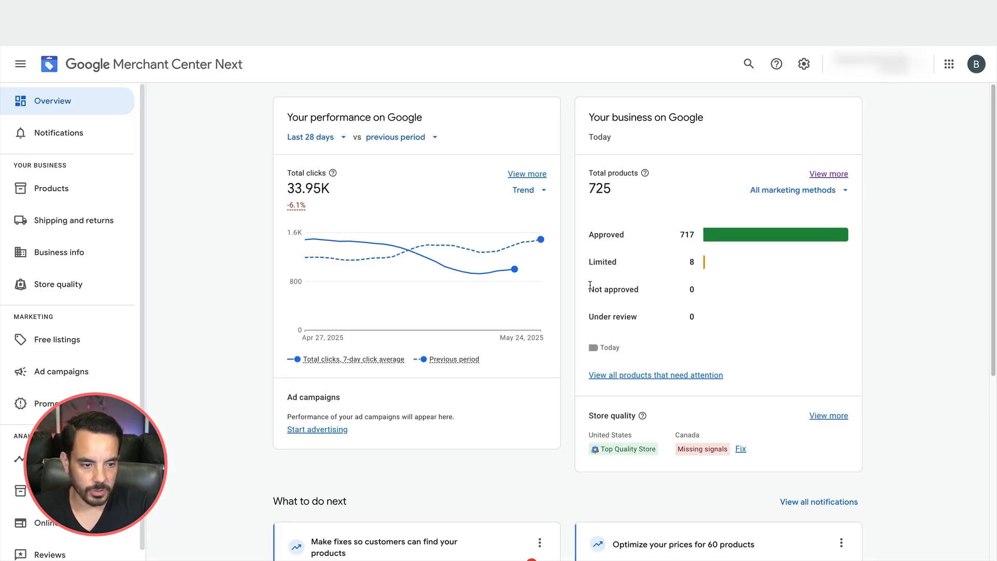
pyautogui.moveTo(590, 286); pyautogui.dragTo(662, 289)
pyautogui.click(713, 289)
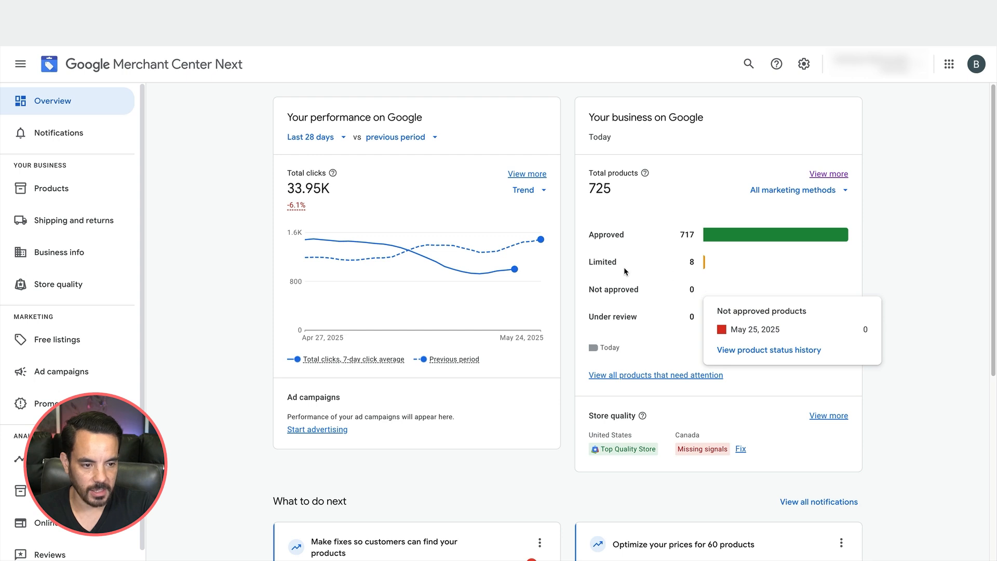
pyautogui.moveTo(588, 262); pyautogui.dragTo(623, 266)
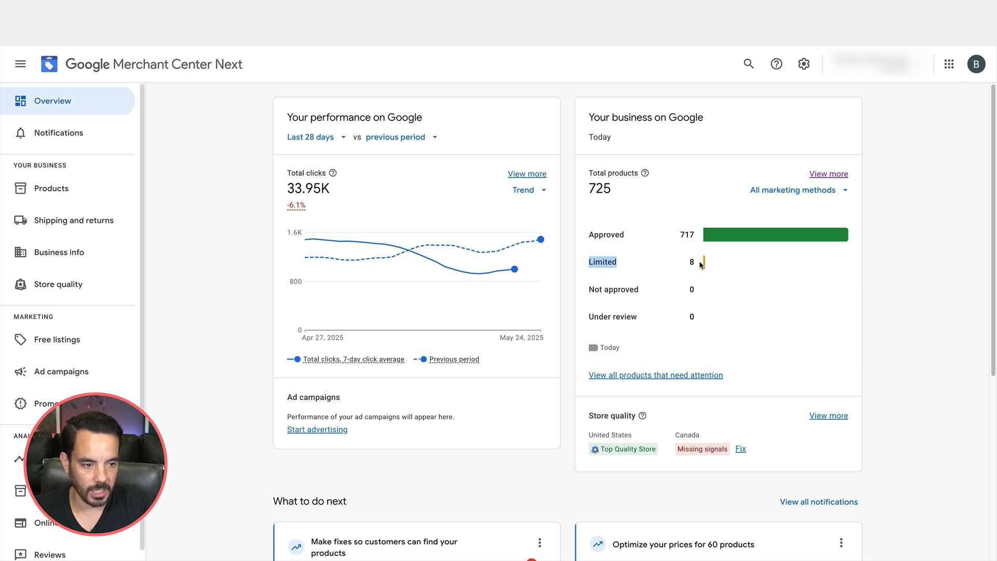
pyautogui.moveTo(704, 265)
pyautogui.click(944, 265)
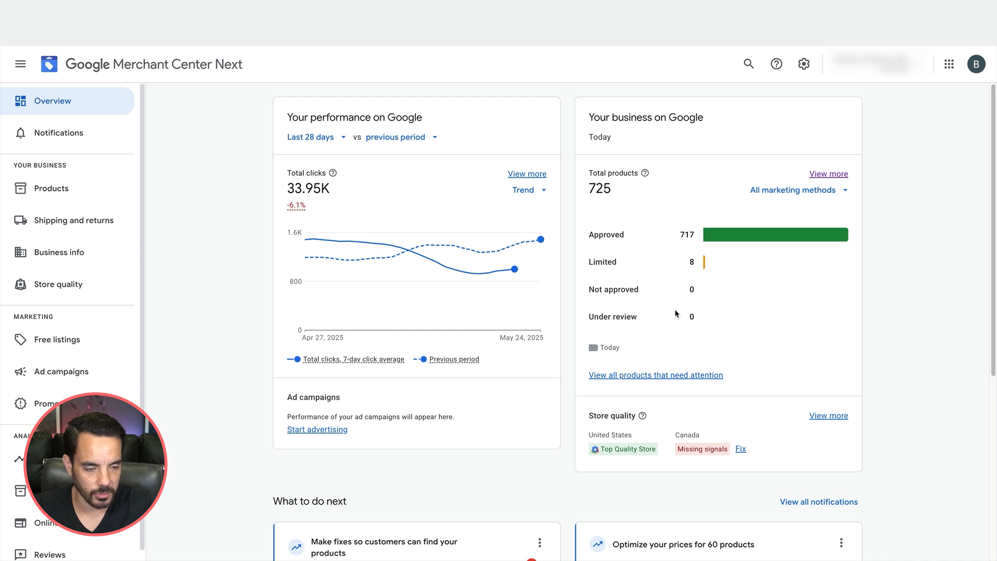
pyautogui.moveTo(713, 266)
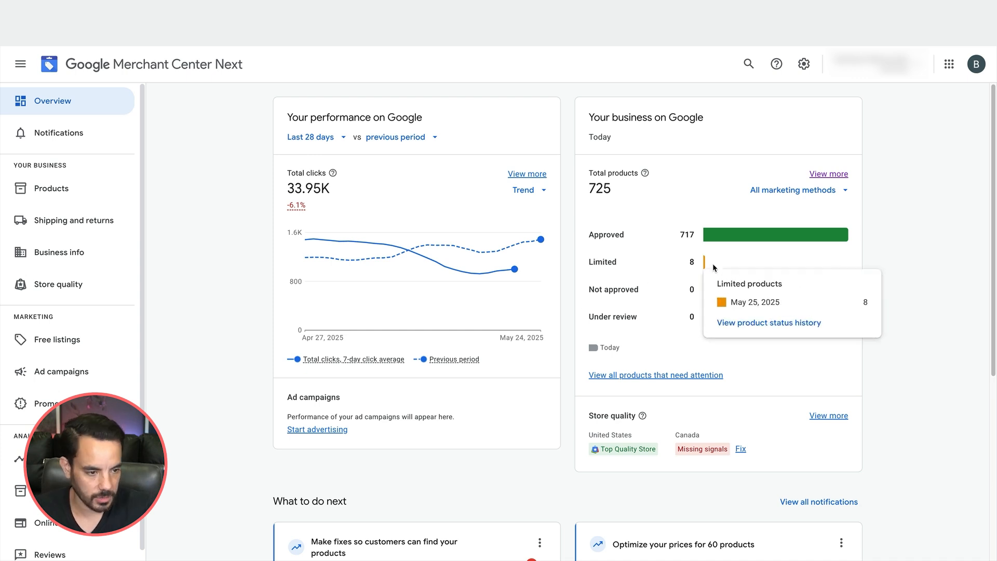
pyautogui.click(968, 279)
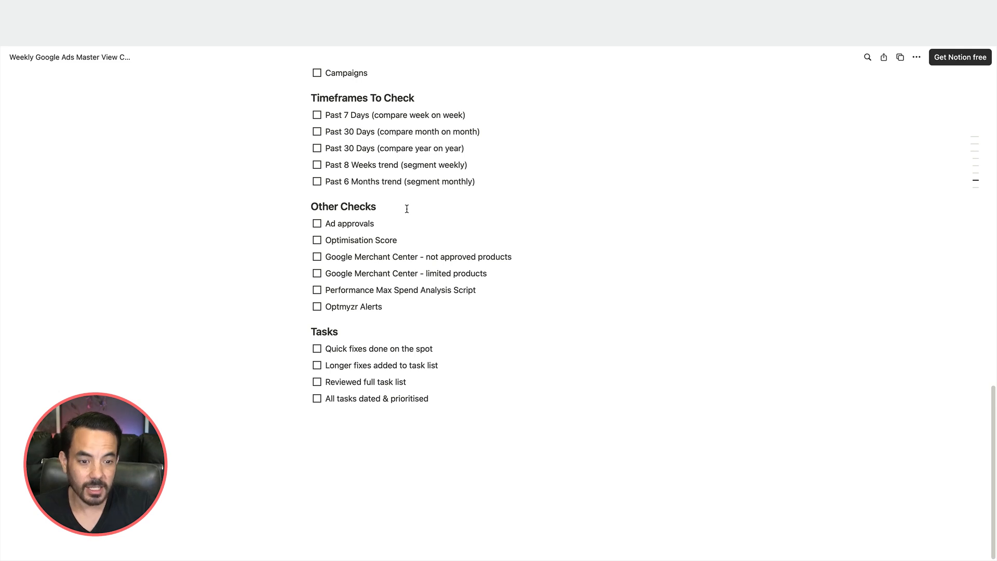
# Step: Highlight the Performance Max Spend Analysis Script checklist item, and open the Account sheet of the PMax & AI Insights spreadsheet
pyautogui.moveTo(518, 286); pyautogui.dragTo(322, 288)
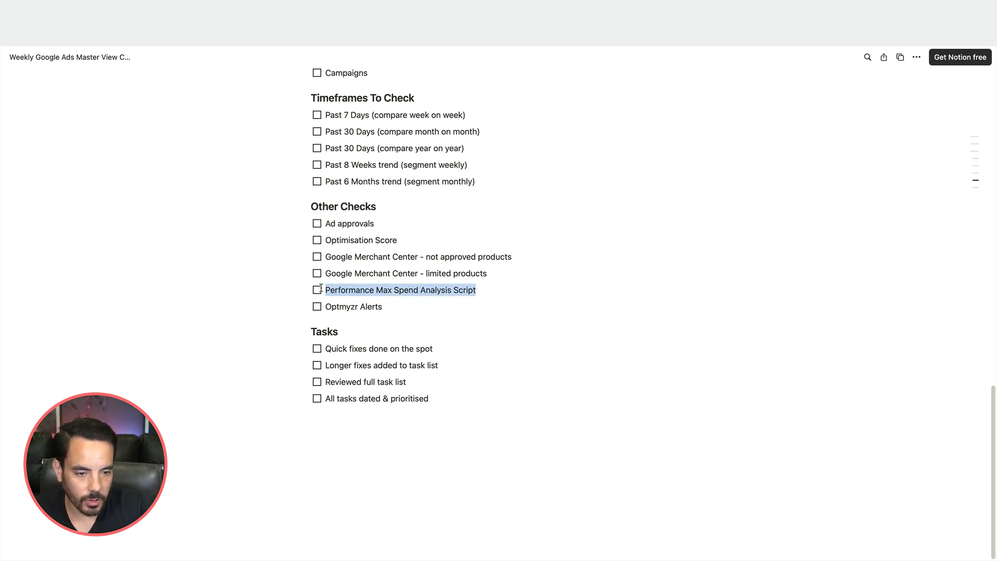
pyautogui.click(263, 264)
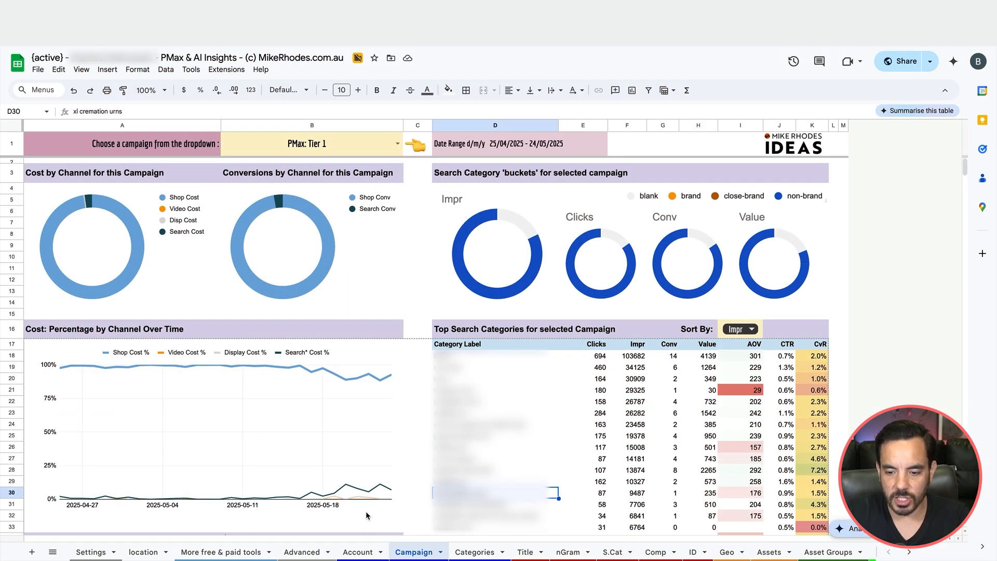
pyautogui.click(362, 552)
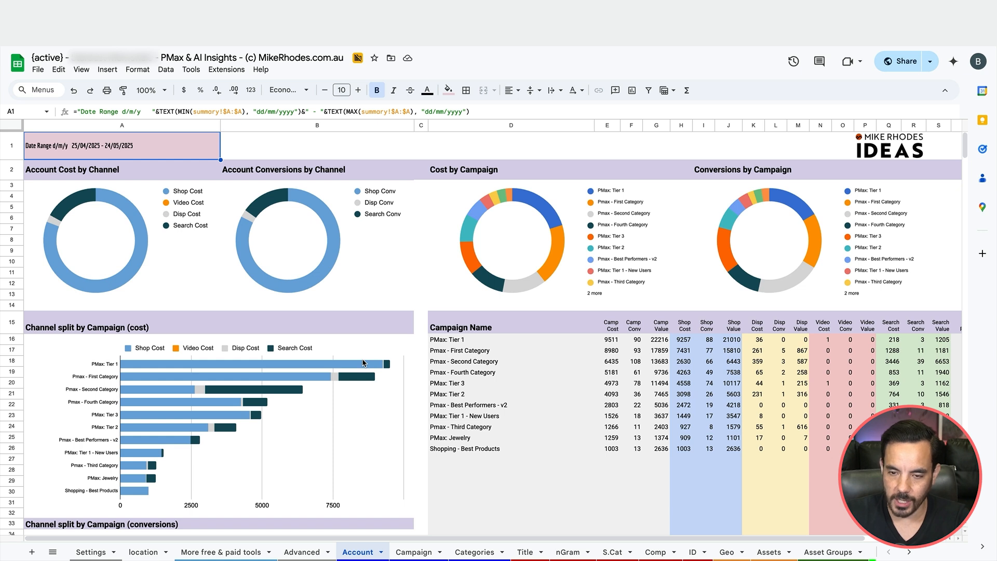
pyautogui.click(415, 301)
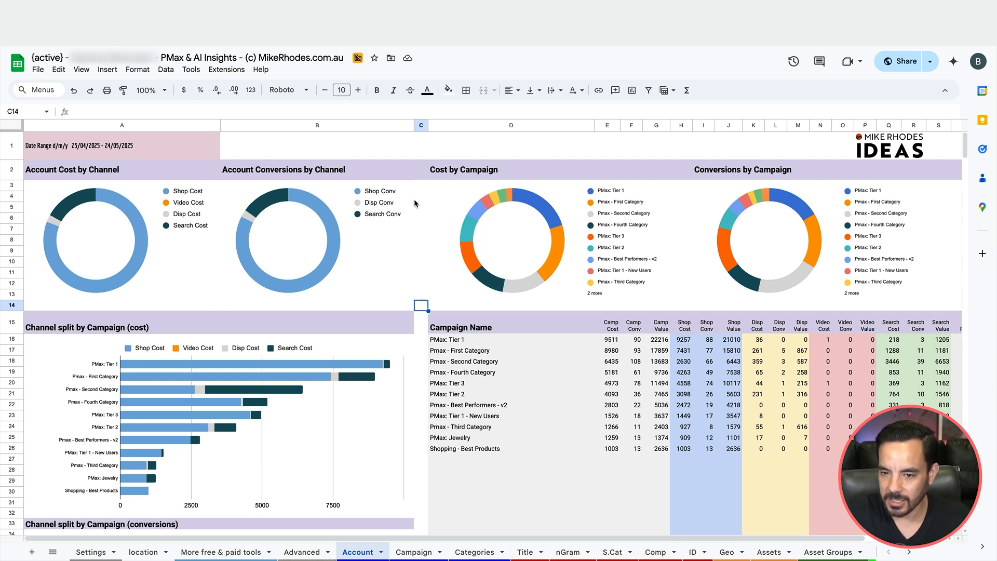
# Step: Compare the Account Cost by Channel chart with the Account Conversions by Channel chart
pyautogui.scroll(-1, 417, 203)
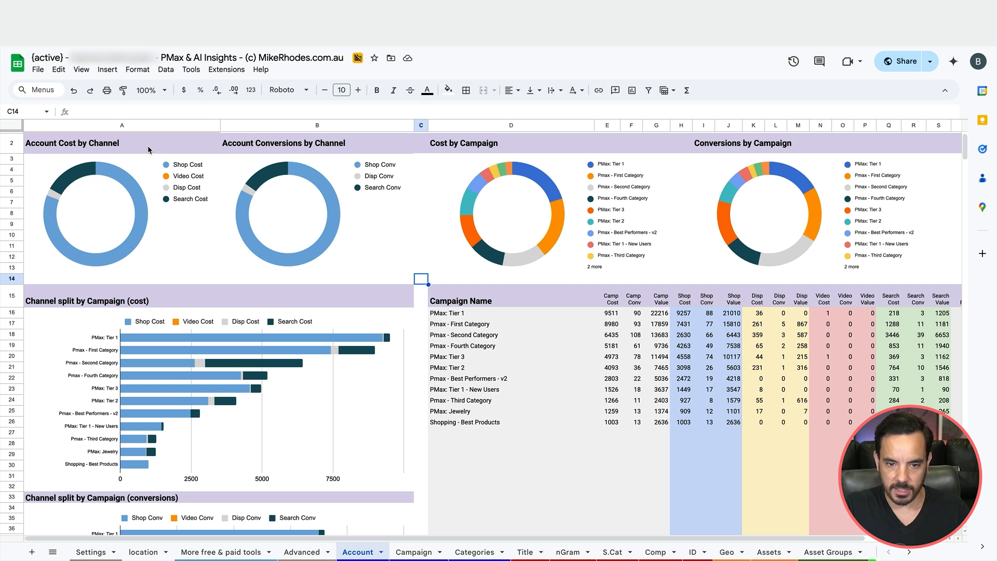
pyautogui.click(148, 146)
pyautogui.click(196, 168)
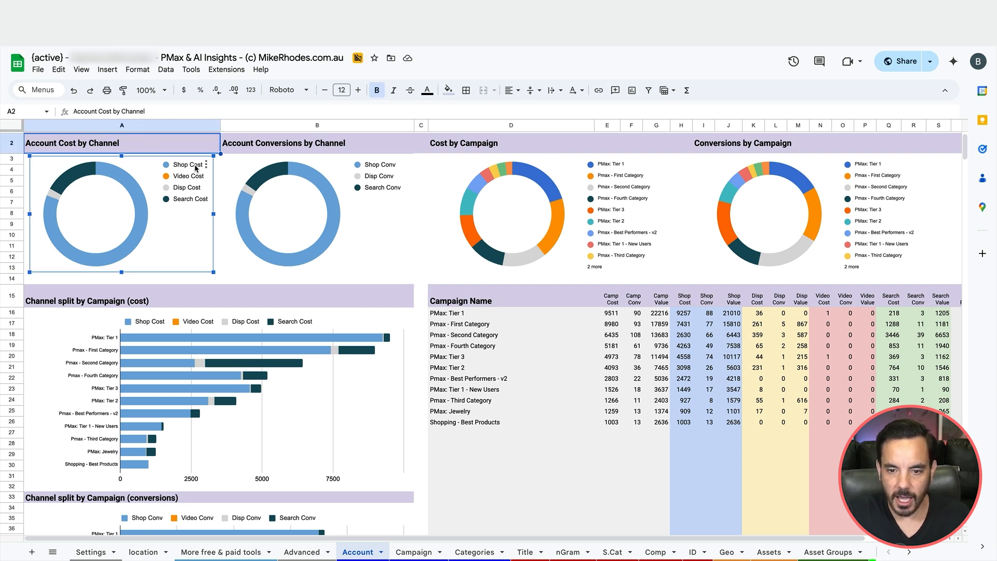
pyautogui.click(372, 166)
pyautogui.click(113, 196)
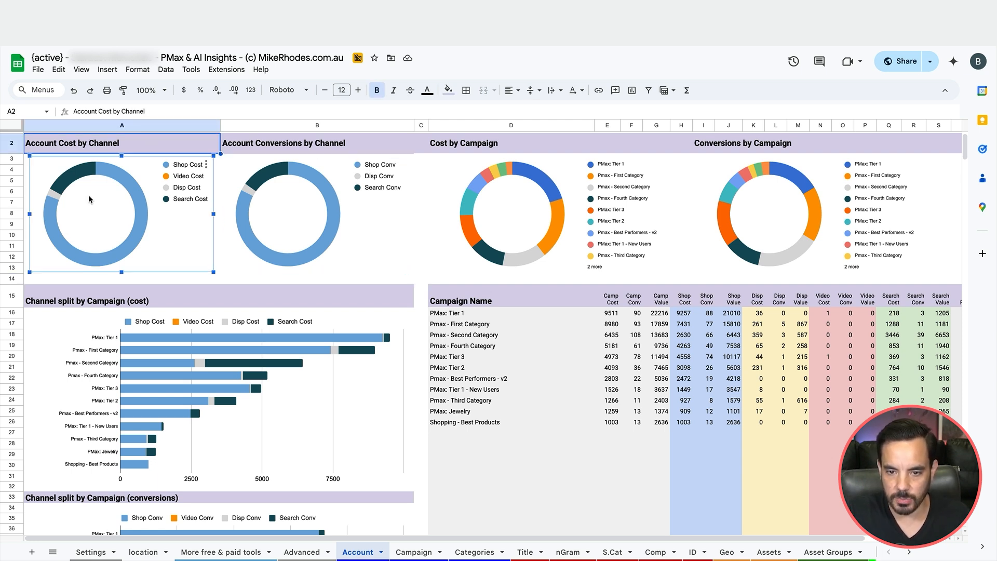
pyautogui.click(363, 202)
pyautogui.scroll(1, 363, 203)
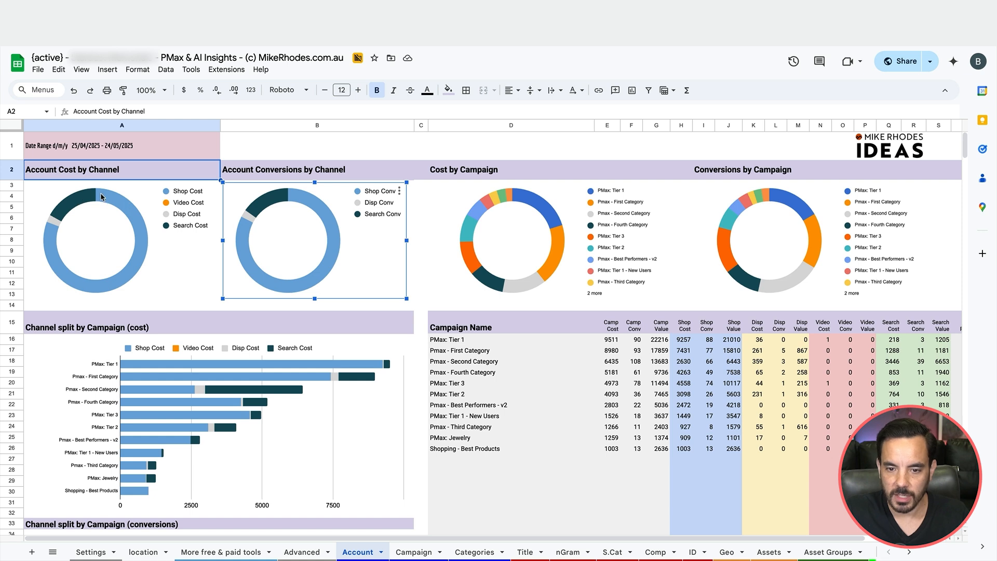
pyautogui.click(431, 295)
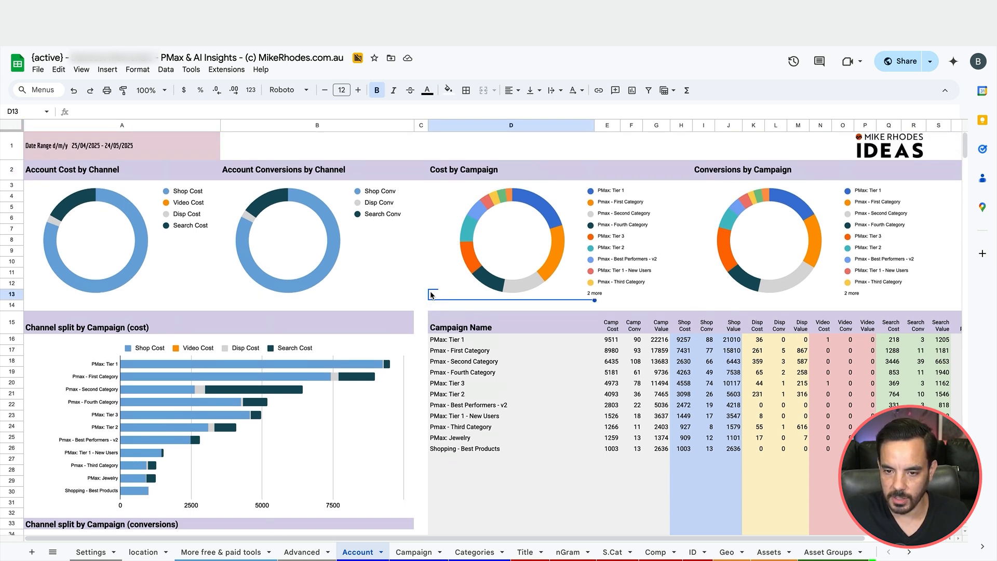
pyautogui.click(85, 255)
pyautogui.click(278, 235)
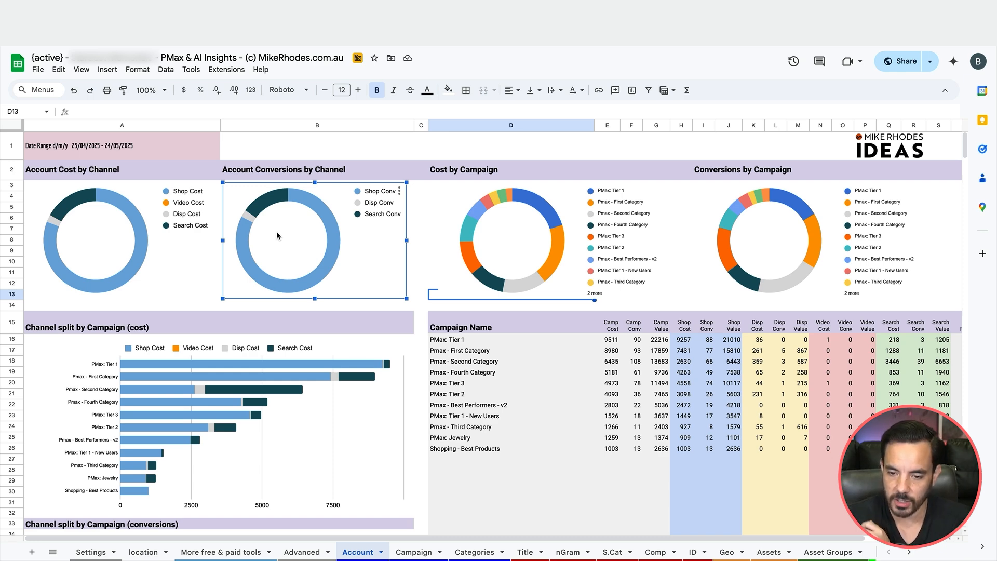
# Step: Examine how each campaign's cost and conversions split across channels in the two Channel split by Campaign charts
pyautogui.scroll(-5, 356, 287)
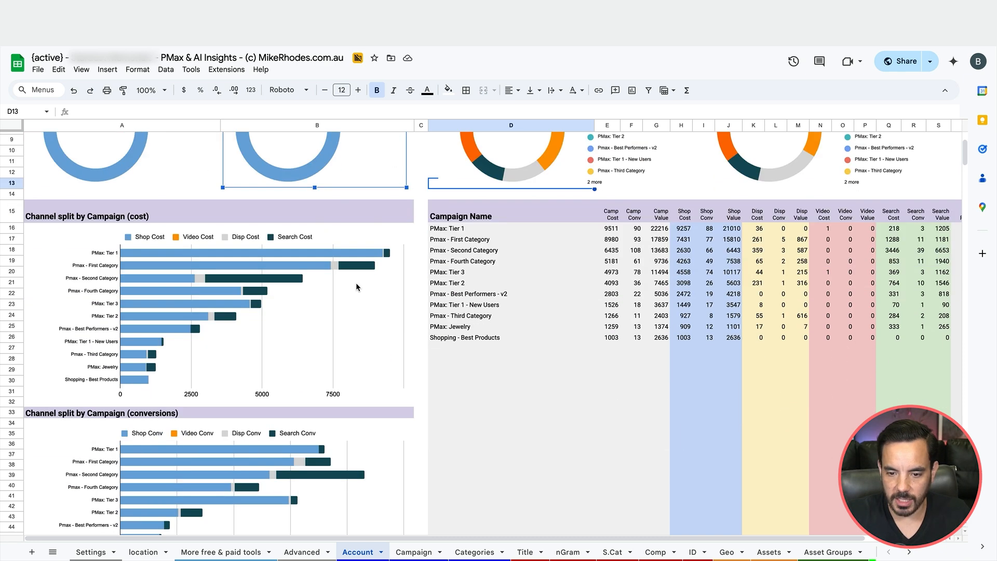
pyautogui.scroll(-2, 356, 286)
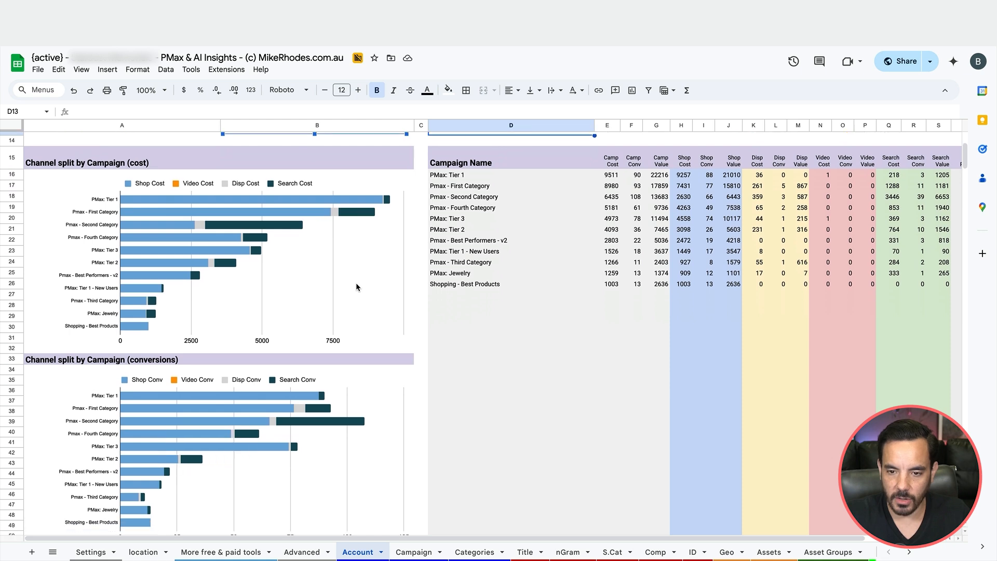
pyautogui.scroll(-1, 356, 286)
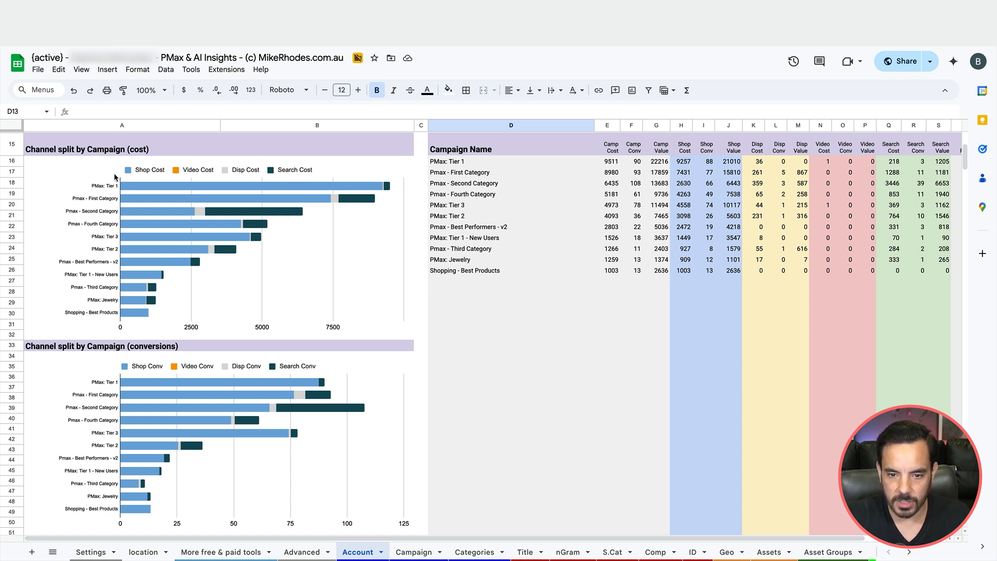
pyautogui.scroll(-1, 156, 359)
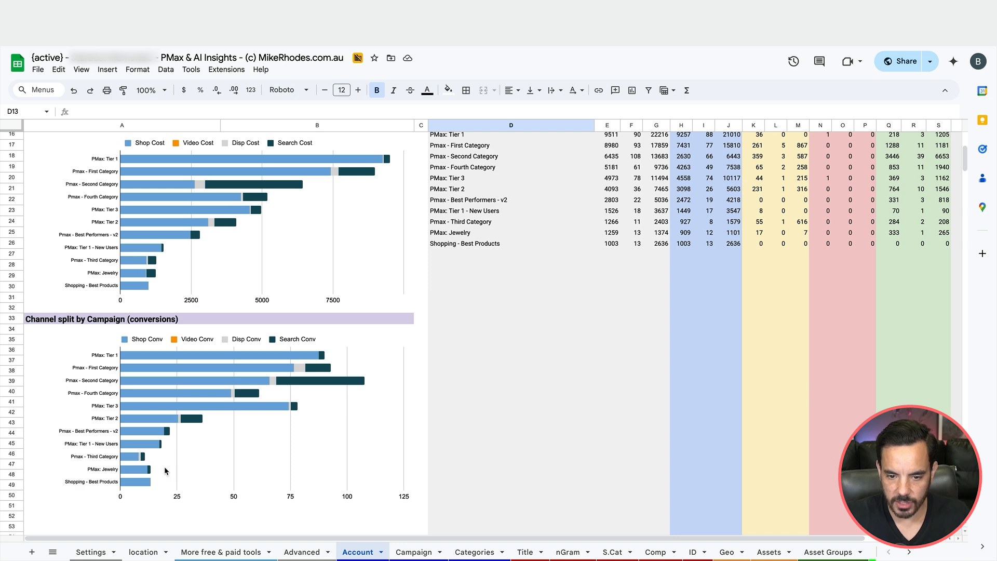
pyautogui.scroll(2, 259, 431)
pyautogui.scroll(-1, 260, 431)
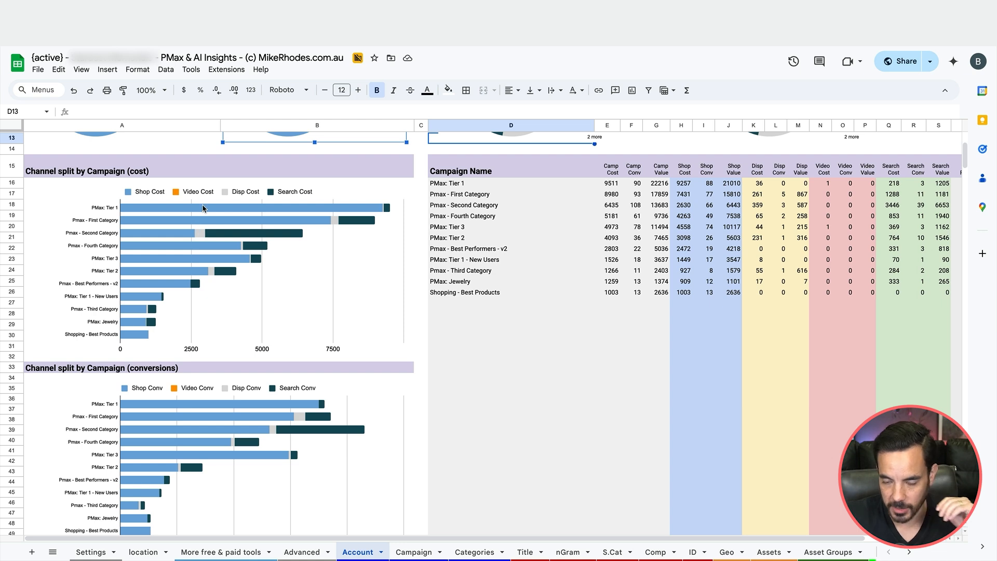
pyautogui.scroll(-2, 213, 274)
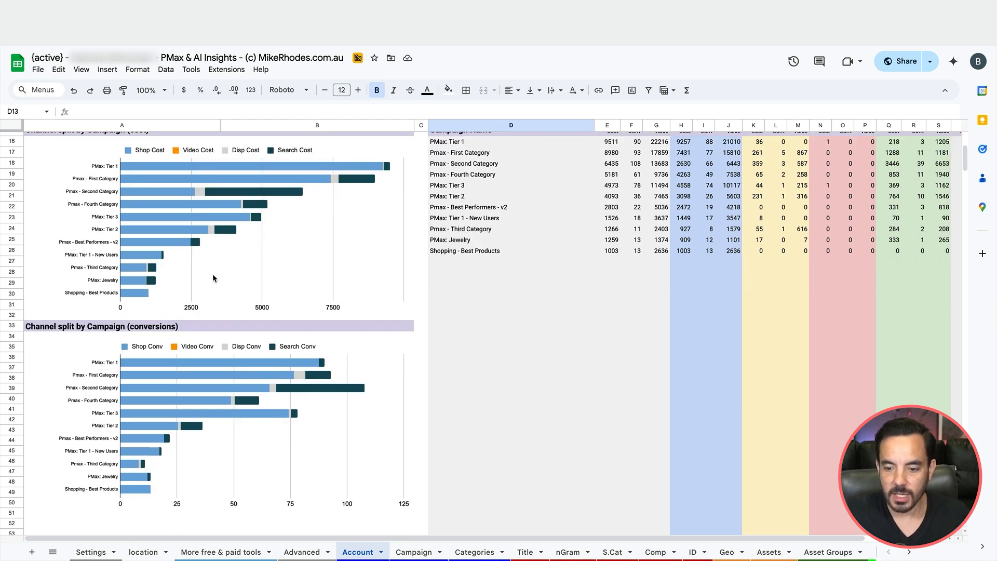
pyautogui.scroll(1, 213, 273)
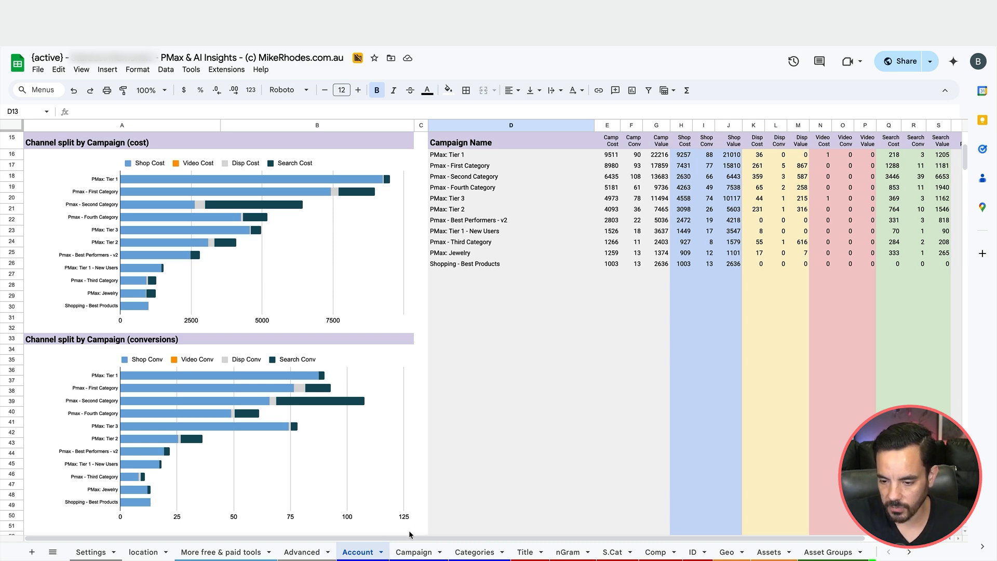
# Step: Open the Campaign sheet and review the percentage of cost by channel over time for PMax: Tier 1
pyautogui.click(414, 551)
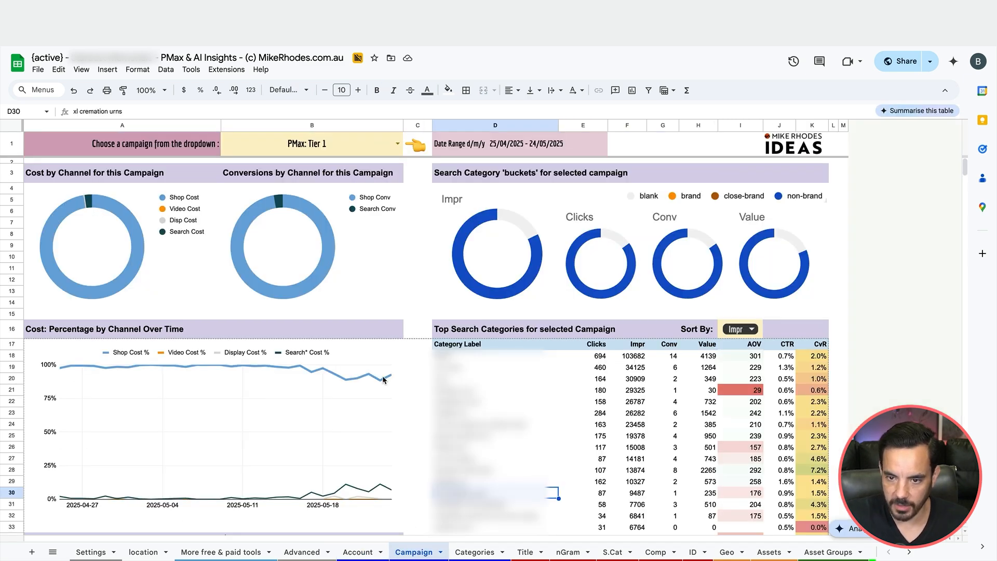
pyautogui.click(314, 148)
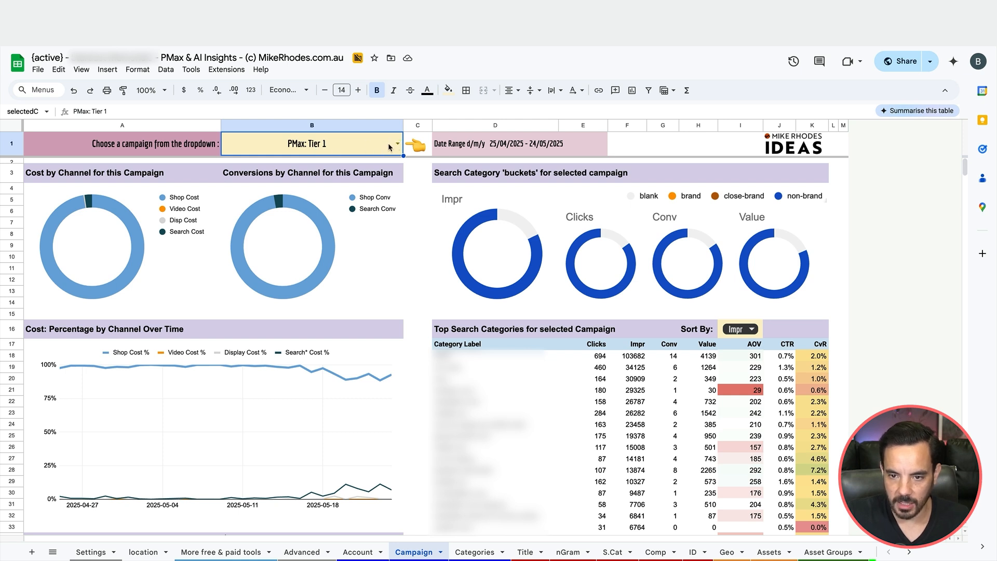
pyautogui.scroll(-2, 387, 166)
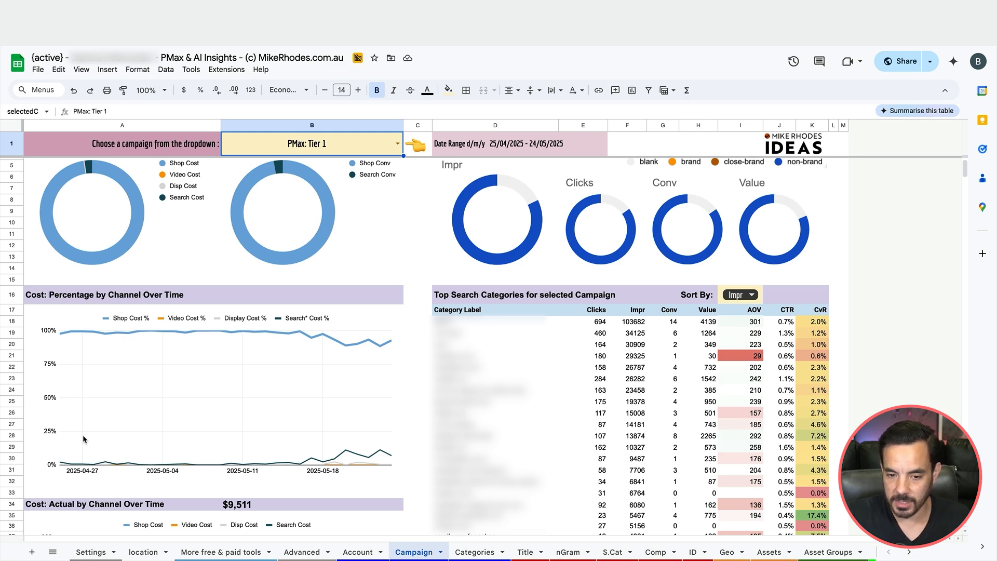
pyautogui.scroll(-3, 83, 440)
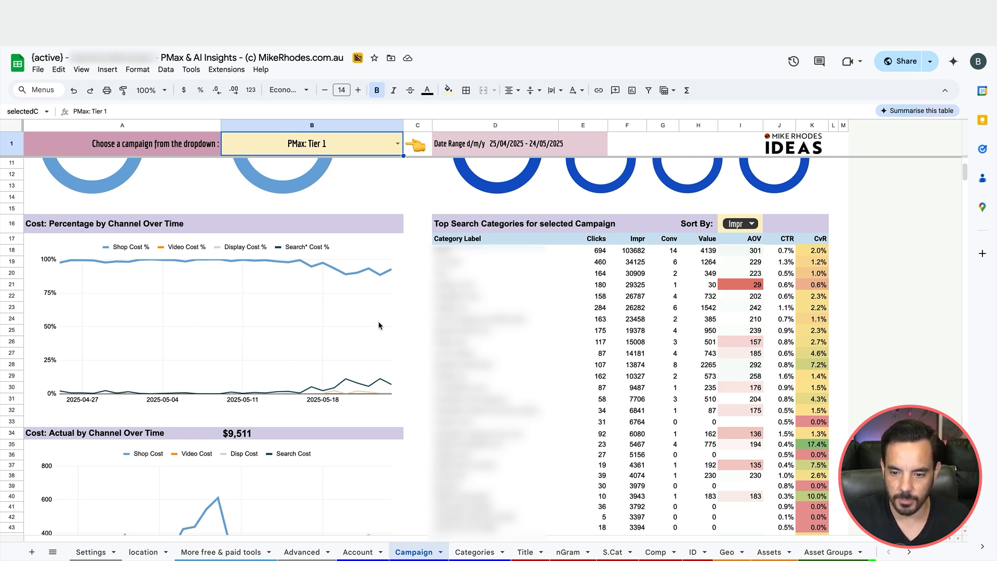
pyautogui.scroll(3, 378, 320)
# Step: Choose the PMax: Tier 1 - New Users campaign and review its cost and conversion charts by channel over time
pyautogui.click(397, 144)
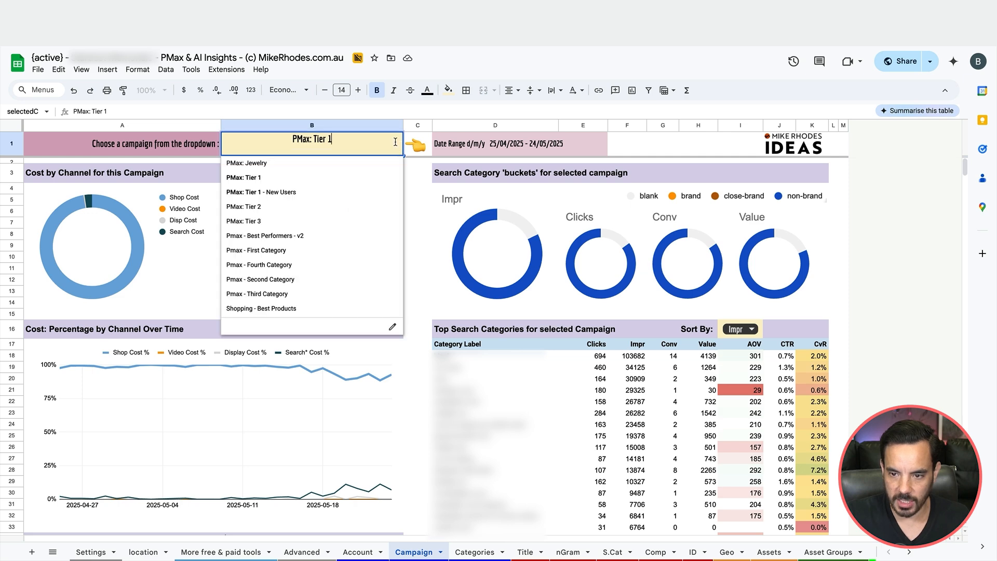
pyautogui.click(275, 192)
pyautogui.scroll(-6, 410, 363)
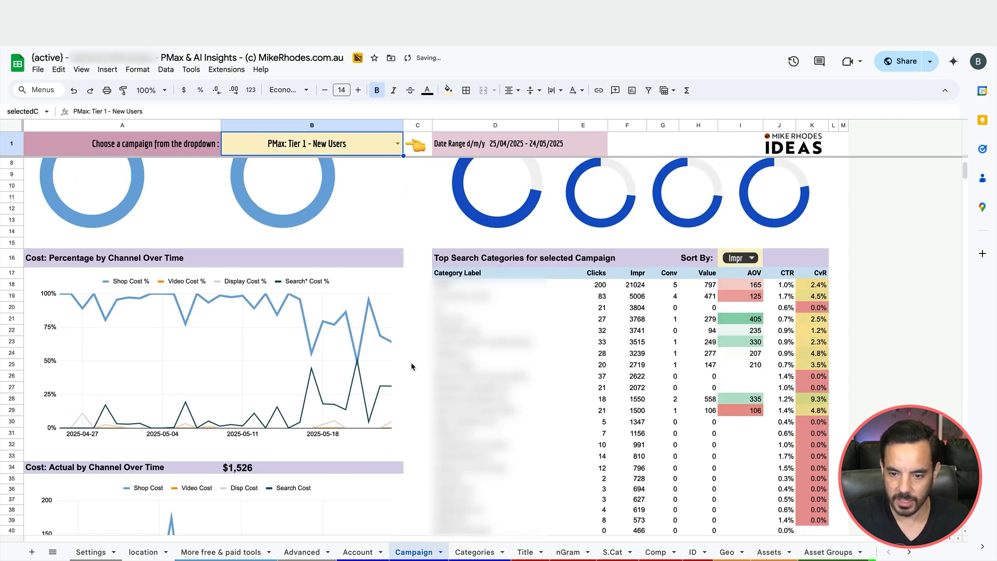
pyautogui.scroll(-6, 411, 363)
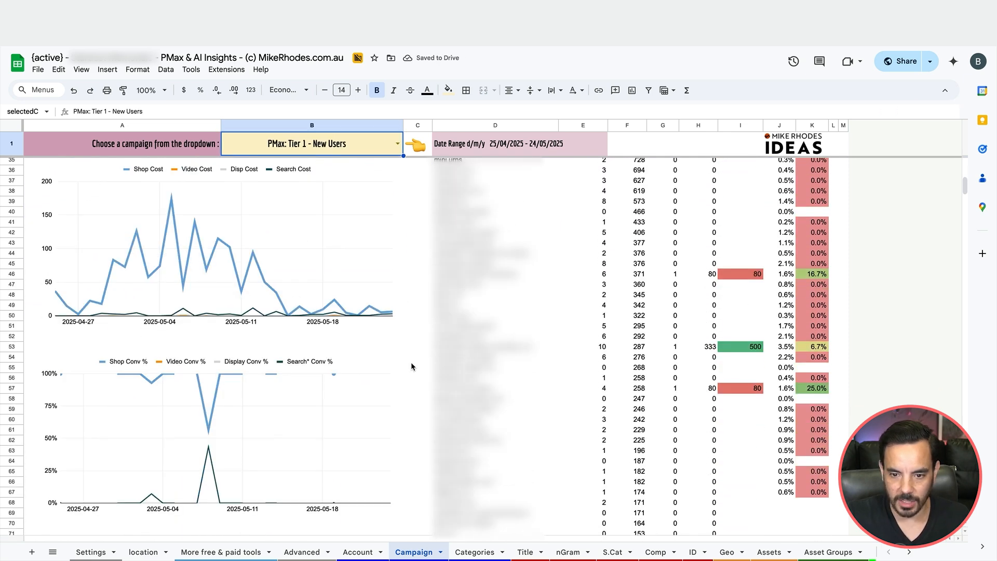
pyautogui.scroll(5, 411, 364)
pyautogui.scroll(7, 412, 366)
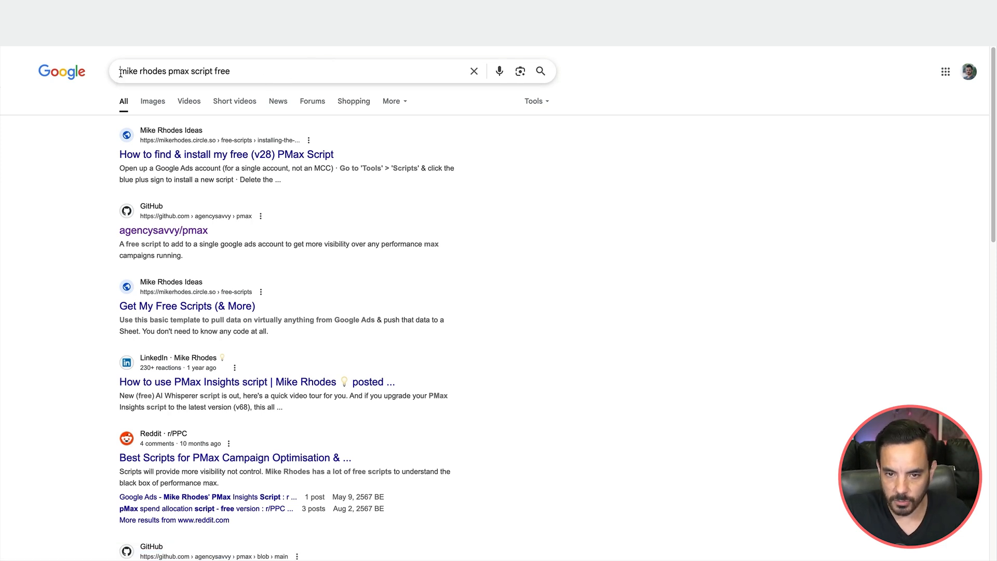
# Step: Switch to the Google search results and highlight the search query for the free PMax script
pyautogui.moveTo(120, 73); pyautogui.dragTo(259, 72)
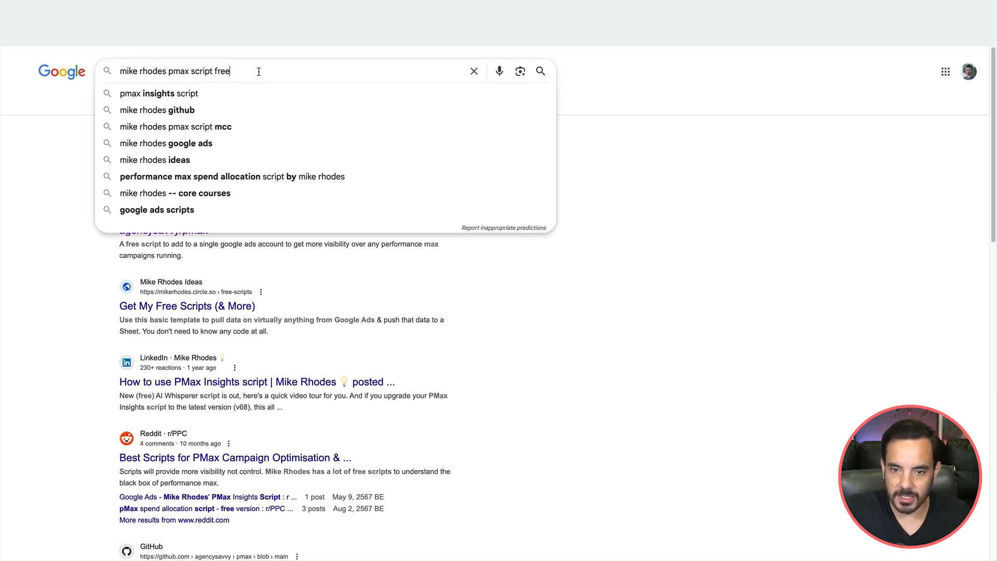
# Step: Highlight the full query for the free PMax script in the search box, including its individual words
pyautogui.click(747, 134)
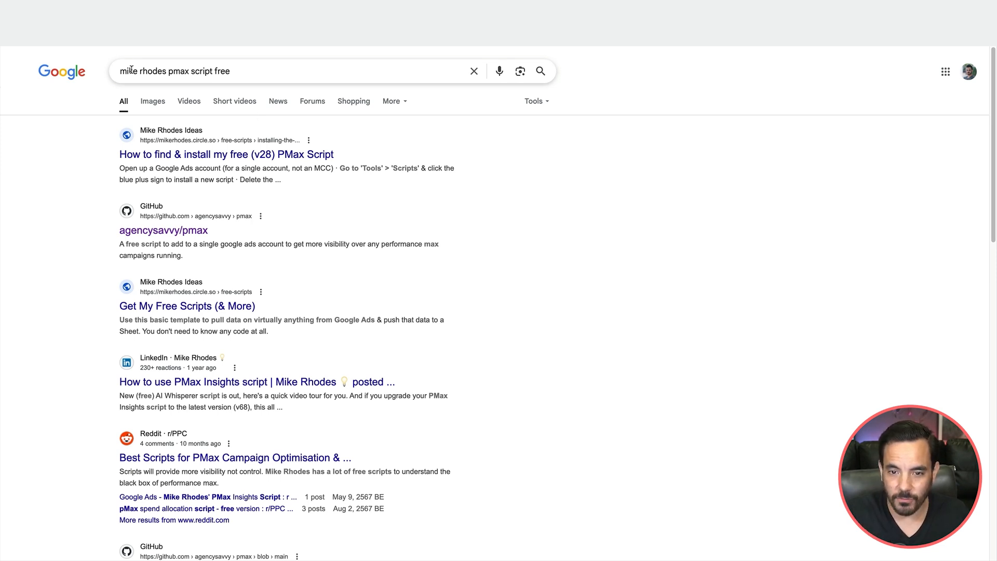
pyautogui.moveTo(120, 71); pyautogui.dragTo(263, 78)
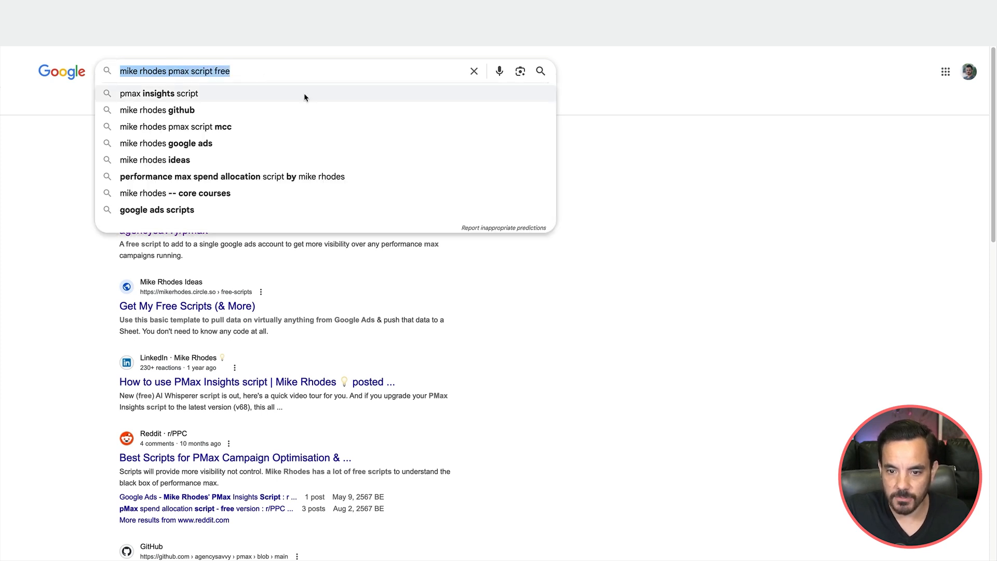
pyautogui.click(660, 132)
pyautogui.doubleClick(142, 72)
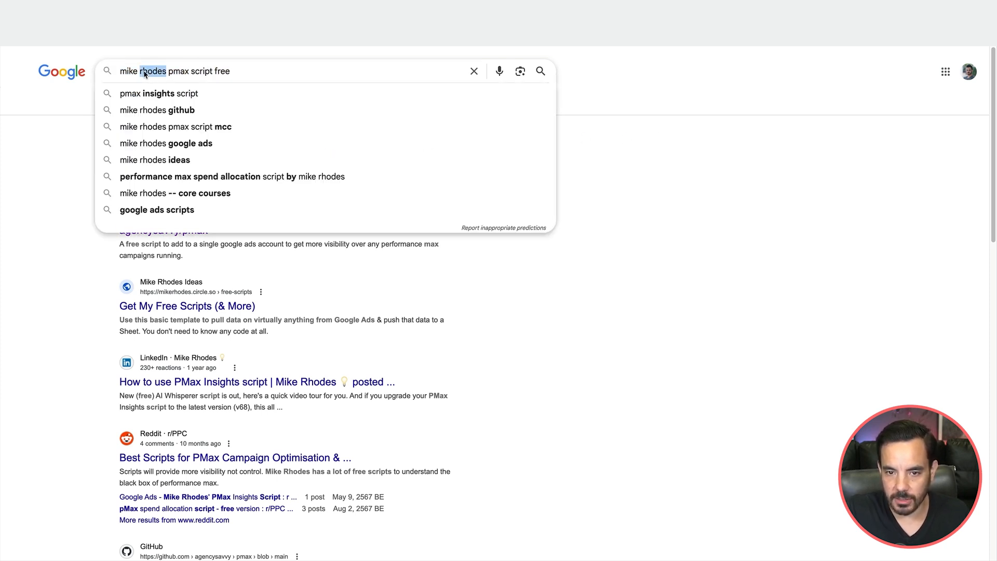
pyautogui.doubleClick(129, 71)
pyautogui.click(177, 71)
pyautogui.click(799, 131)
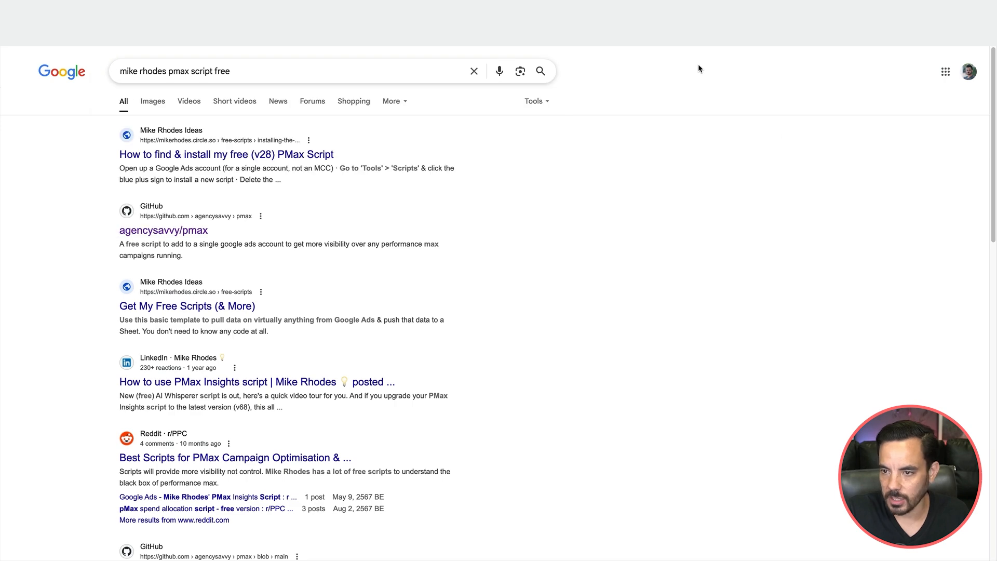
# Step: View the agencysavvy/pmax GitHub repository from the search results and return to the results
pyautogui.click(154, 230)
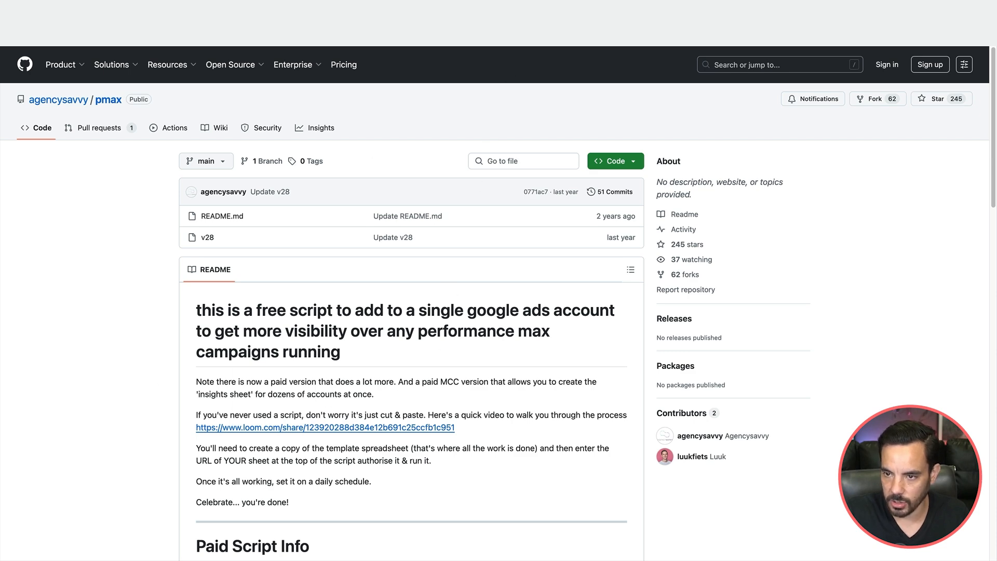
pyautogui.hotkey('alt', 'Left')
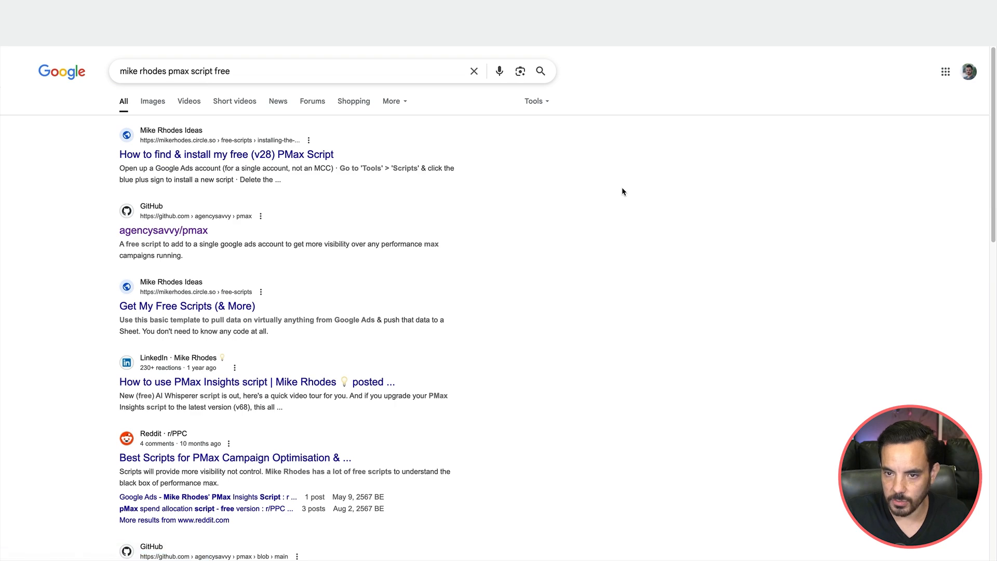
# Step: Switch to the PMax & AI Insights spreadsheet and open the Categories sheet
pyautogui.hotkey('ctrl', 'Tab')
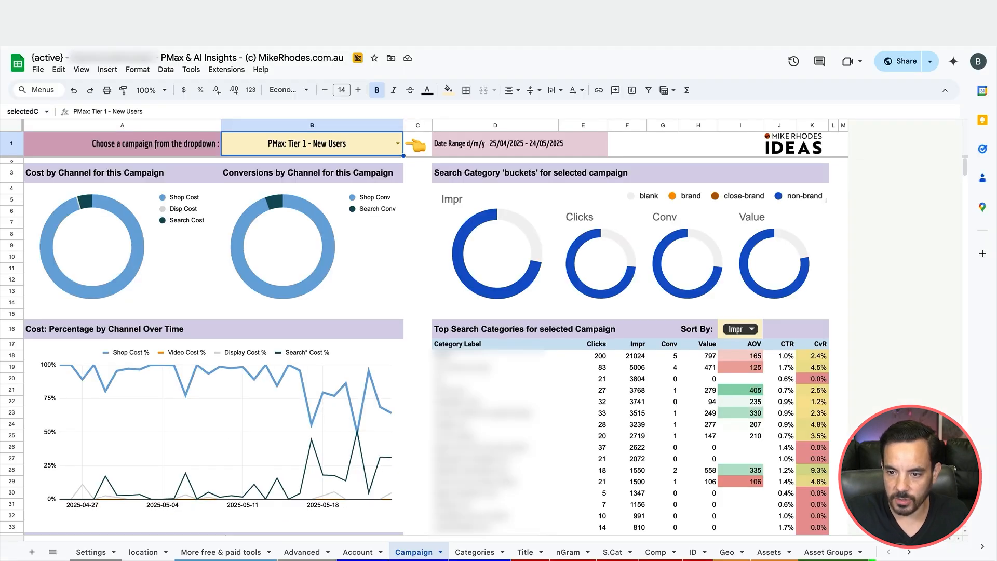
pyautogui.click(358, 552)
pyautogui.click(416, 551)
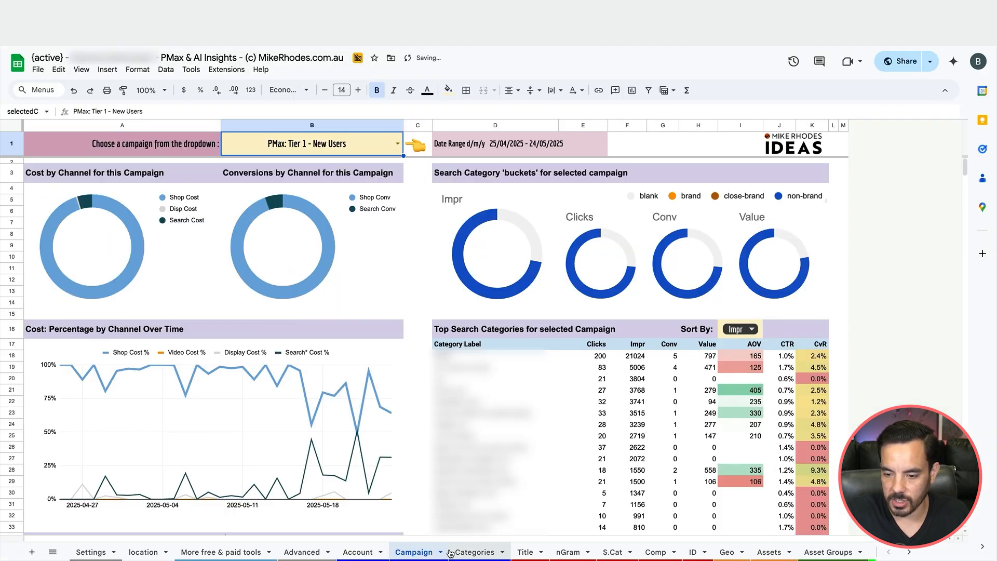
pyautogui.click(525, 551)
pyautogui.click(568, 552)
pyautogui.click(526, 552)
pyautogui.click(475, 552)
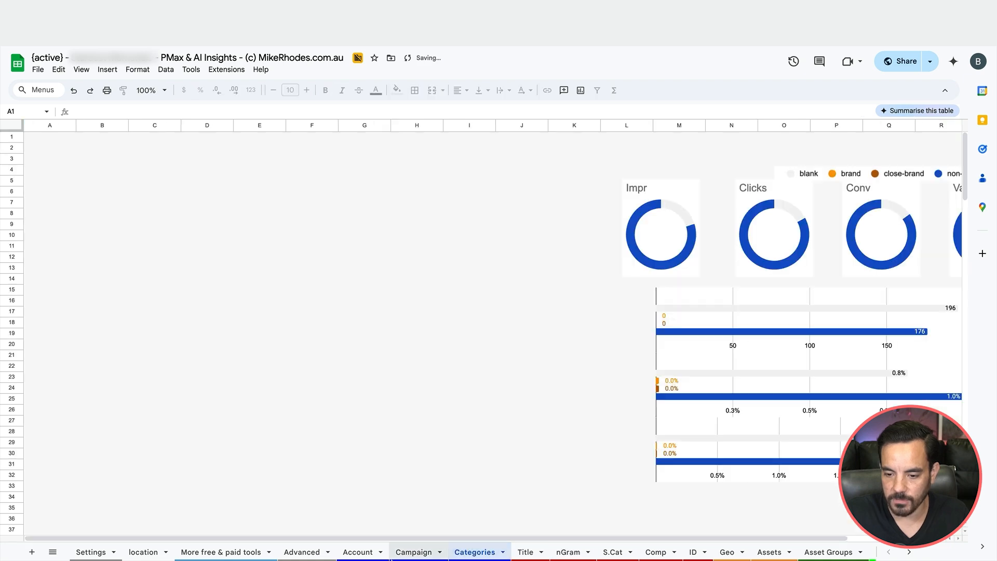
# Step: Review the Account Cost by Channel and Account Conversions by Channel charts on the Account sheet, and reopen the Campaign sheet
pyautogui.click(357, 551)
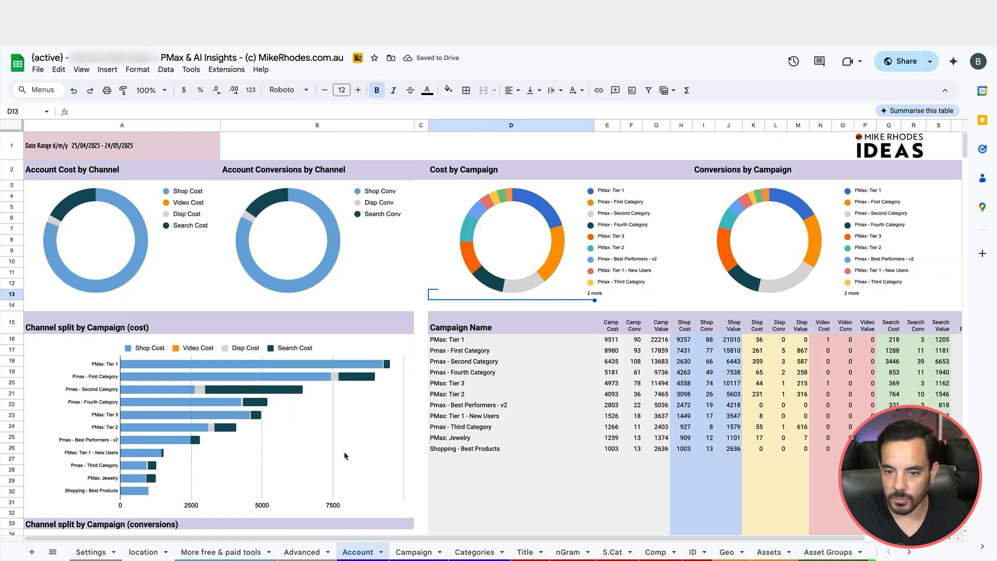
pyautogui.click(276, 206)
pyautogui.click(122, 213)
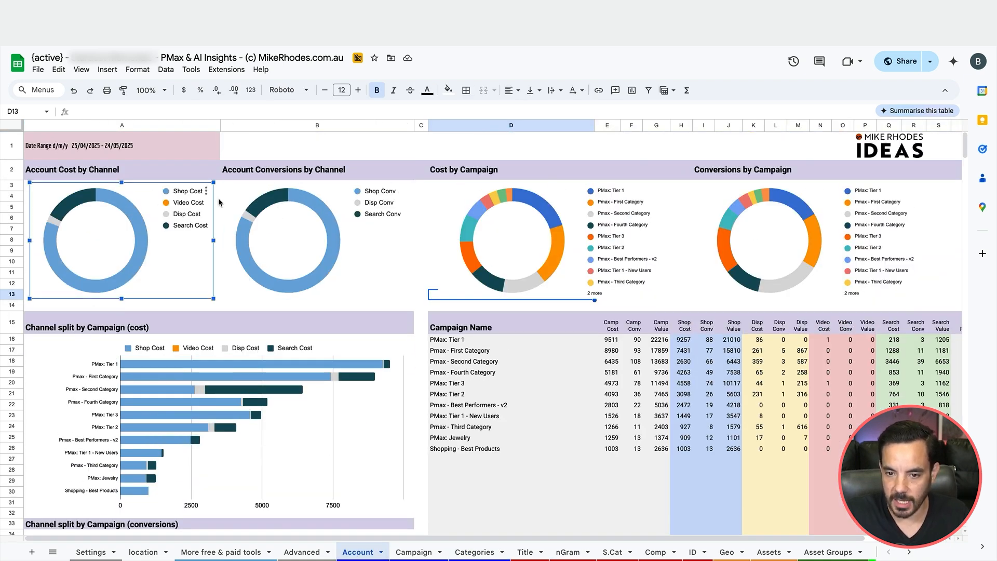
pyautogui.click(265, 198)
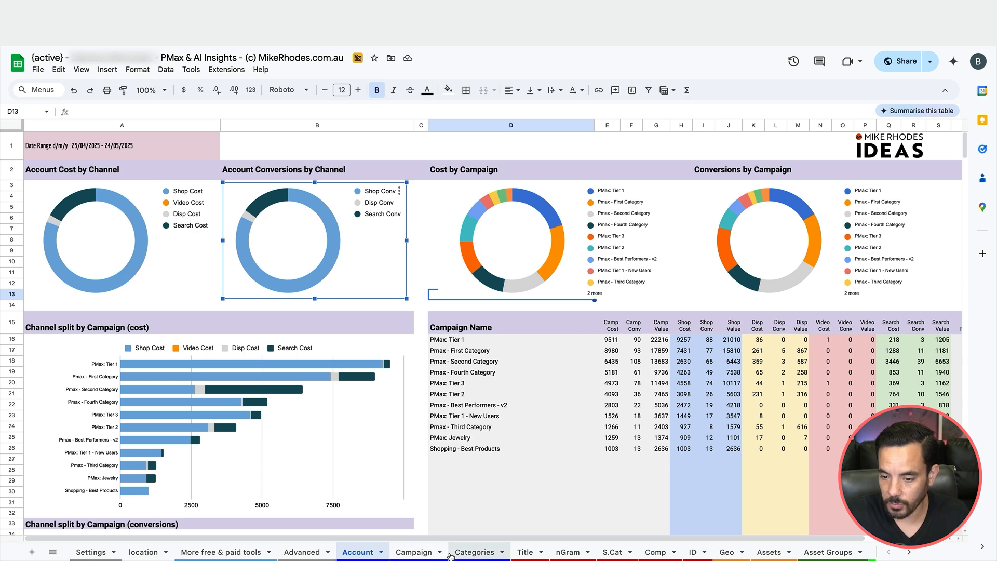
pyautogui.click(414, 551)
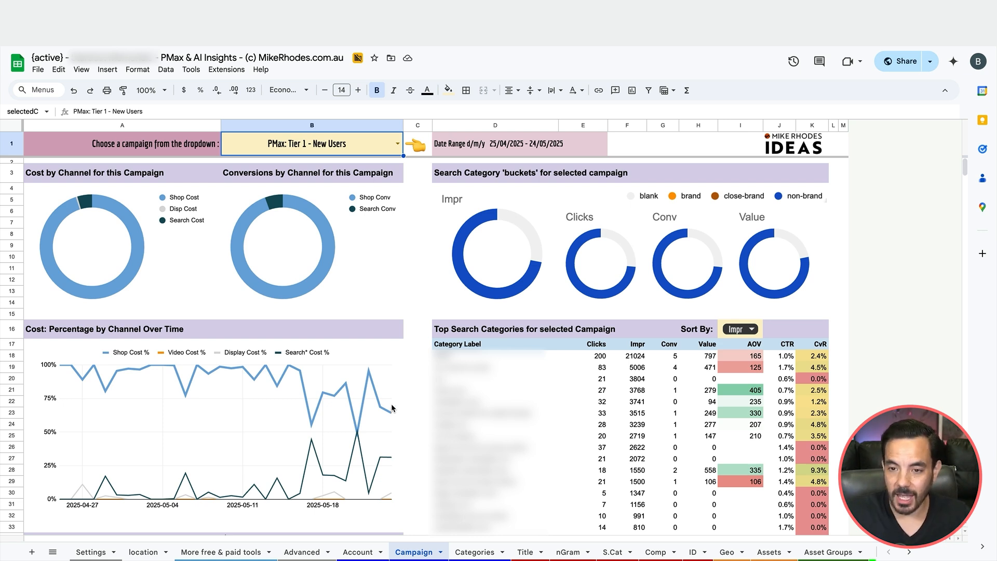
# Step: Revisit the pmax GitHub repository and return to the Notion weekly checklist at the Optmyzr Alerts item
pyautogui.hotkey('ctrl', 'Tab')
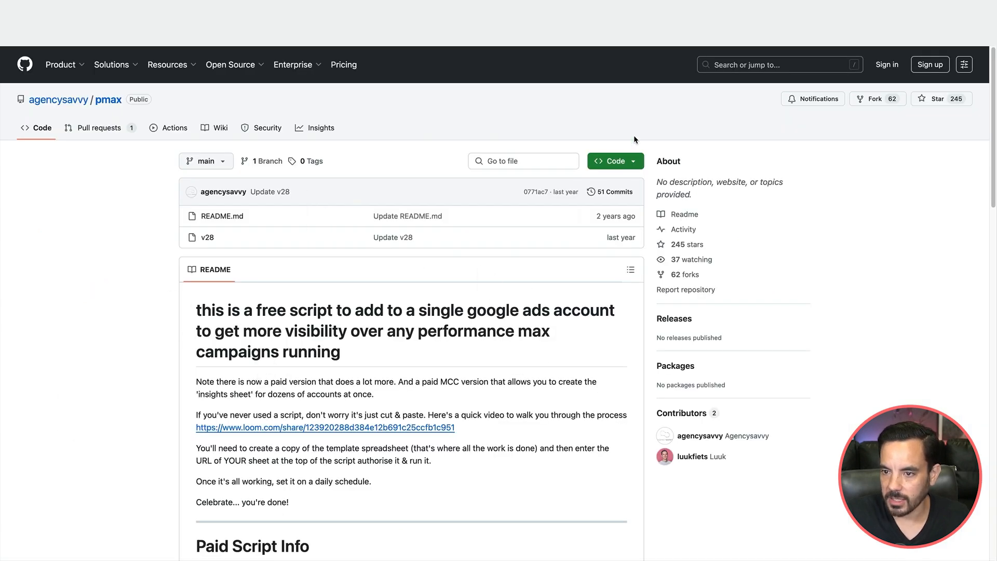
pyautogui.hotkey('ctrl', 'shift', 'Tab')
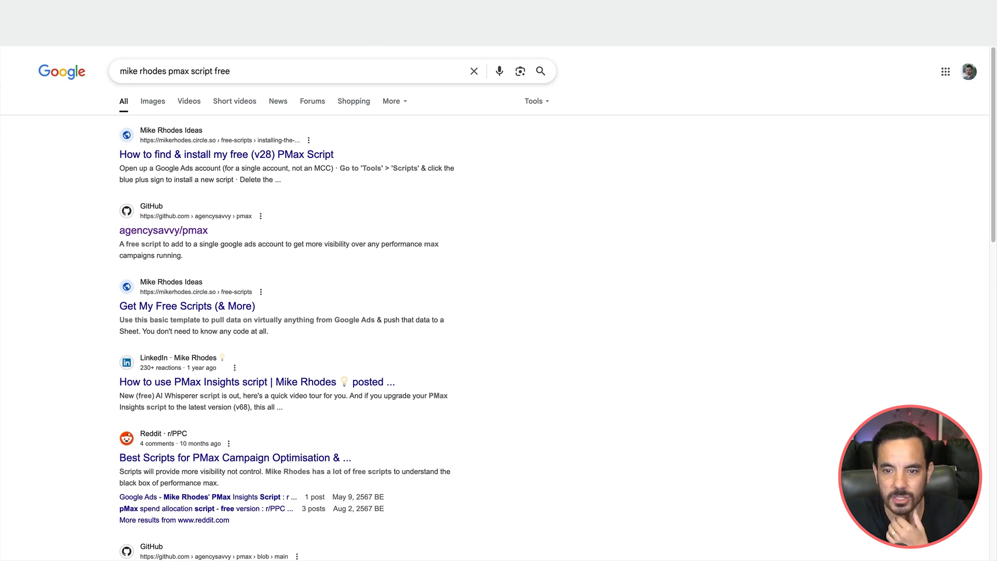
pyautogui.hotkey('ctrl', 'shift', 'Tab')
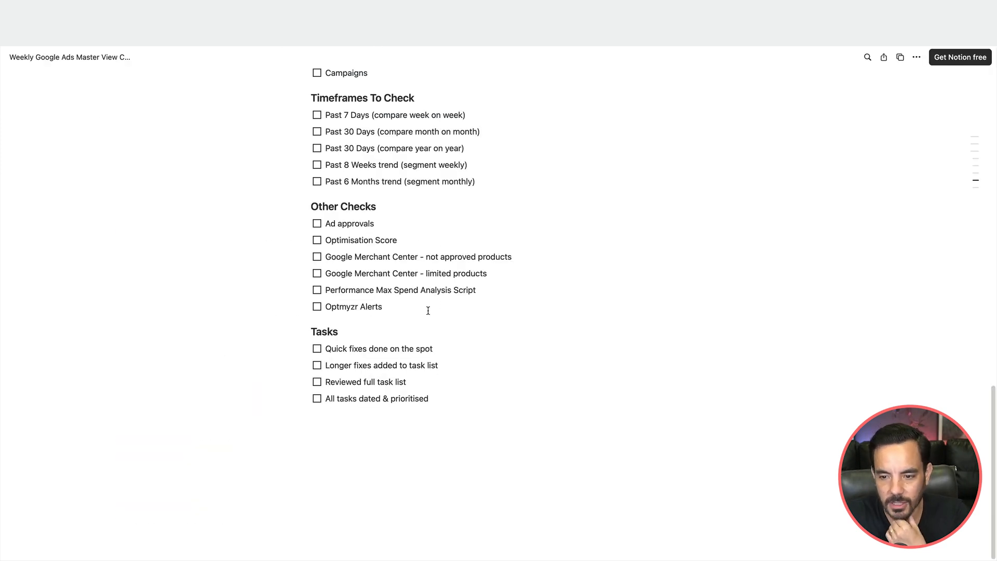
pyautogui.moveTo(429, 307); pyautogui.dragTo(398, 302)
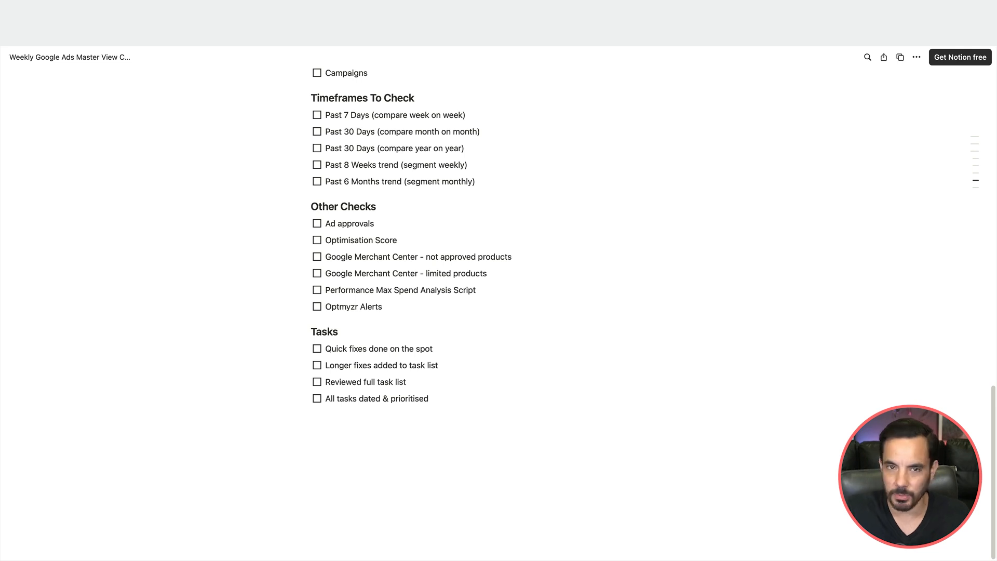
# Step: Switch to the Optmyzr Account Dashboard and examine the performance metrics, Metric Comparison chart, Insights widgets and Express Optimizations list
pyautogui.click(776, 35)
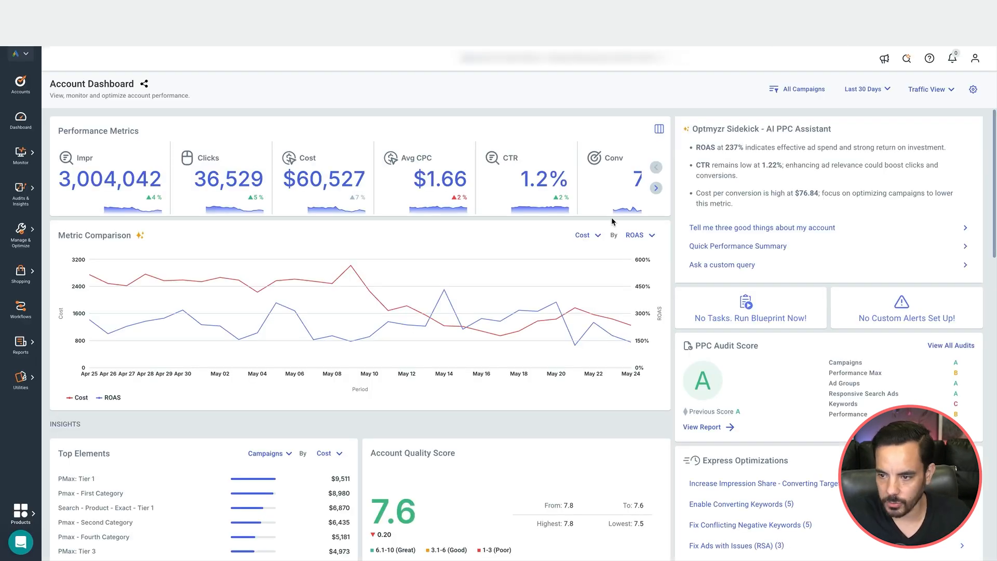
pyautogui.scroll(-2, 611, 222)
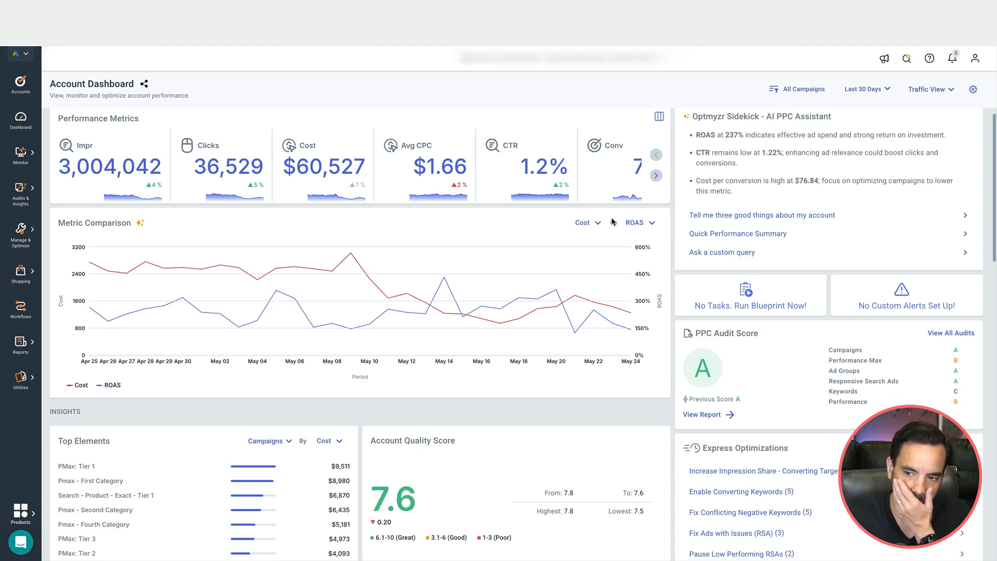
pyautogui.scroll(-1, 612, 221)
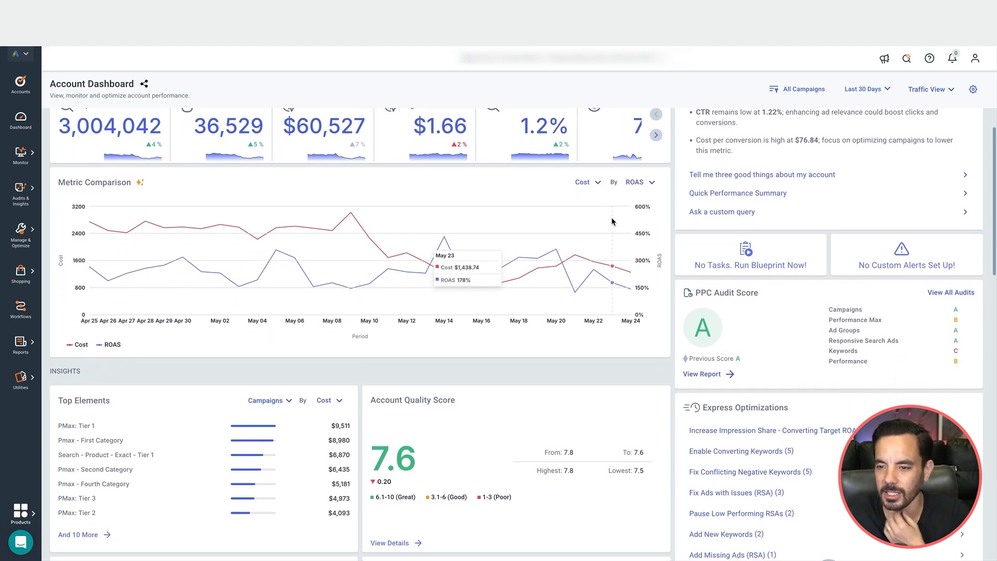
pyautogui.scroll(-1, 611, 220)
pyautogui.scroll(3, 580, 191)
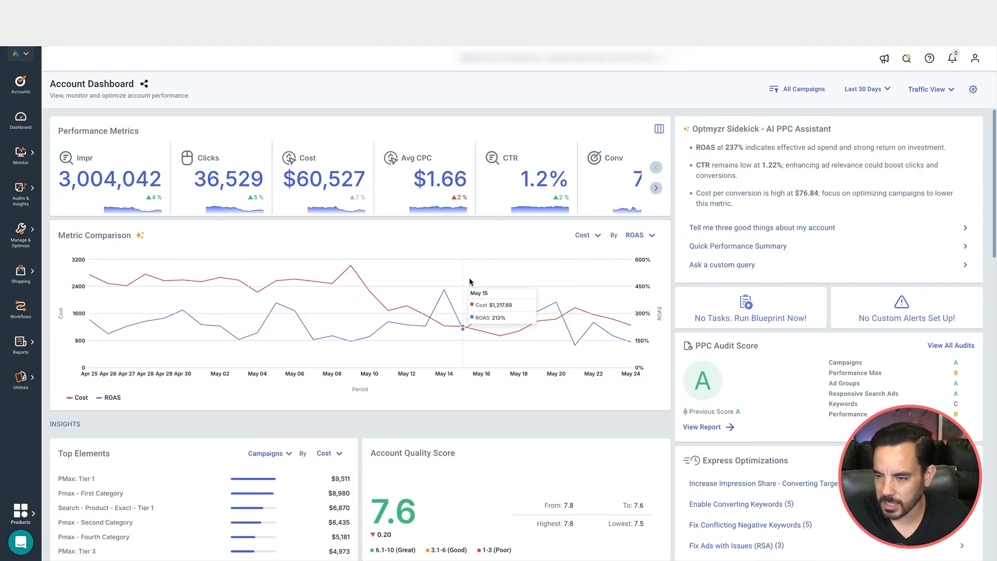
pyautogui.scroll(-3, 474, 281)
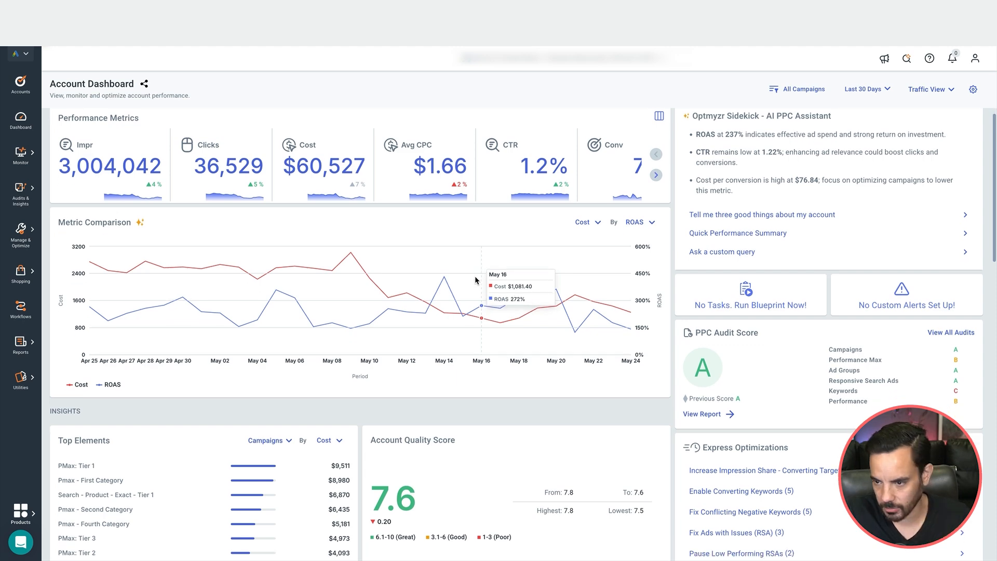
pyautogui.scroll(-5, 475, 279)
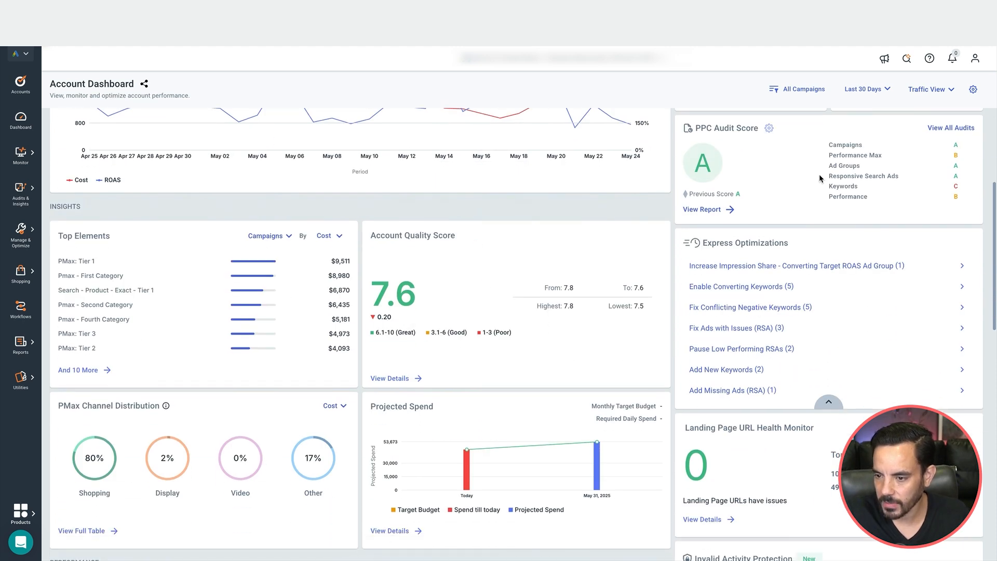
pyautogui.moveTo(702, 243); pyautogui.dragTo(834, 249)
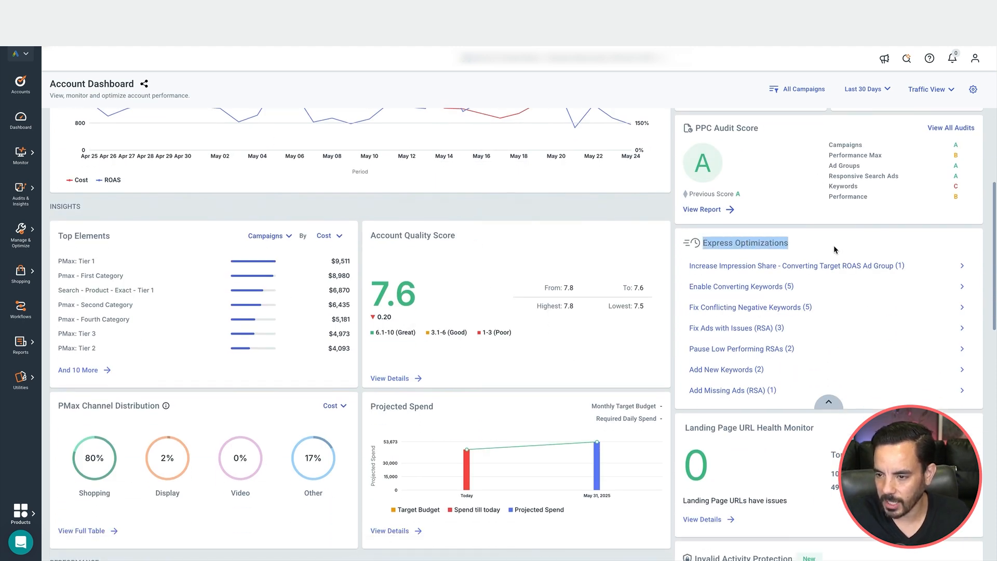
pyautogui.click(834, 250)
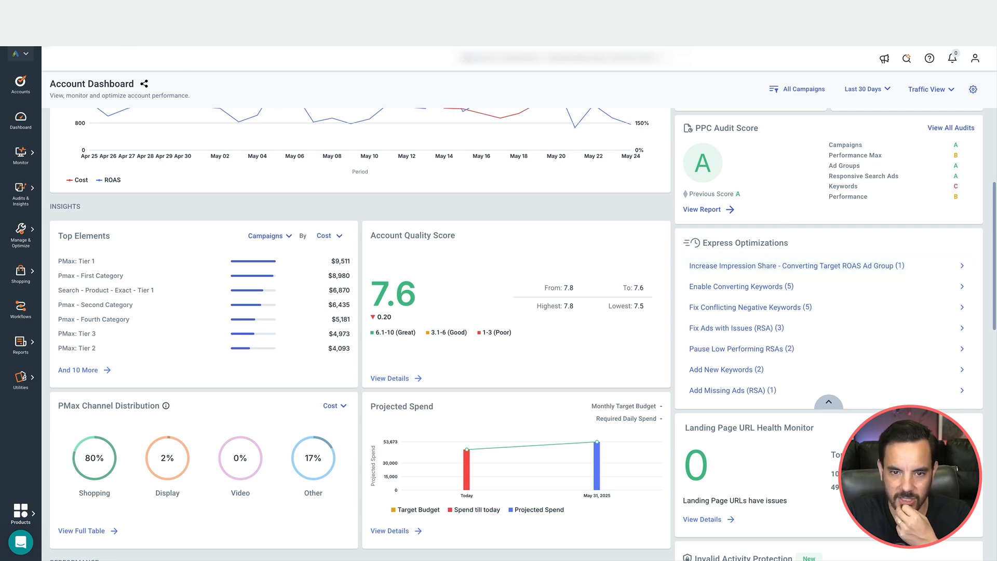
# Step: Return to the Notion checklist and highlight the Optmyzr Alerts item under Other Checks
pyautogui.click(179, 47)
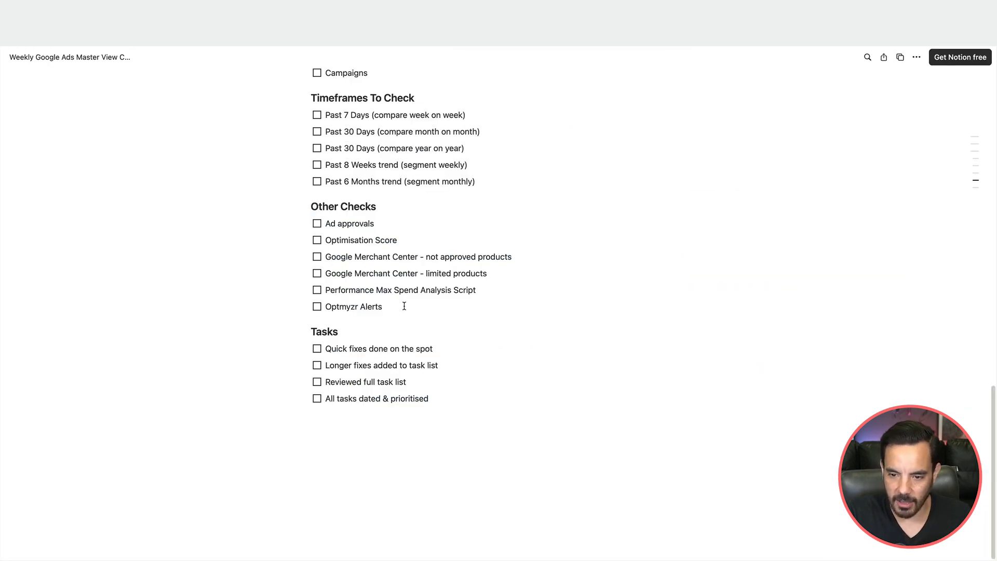
pyautogui.moveTo(404, 306); pyautogui.dragTo(307, 299)
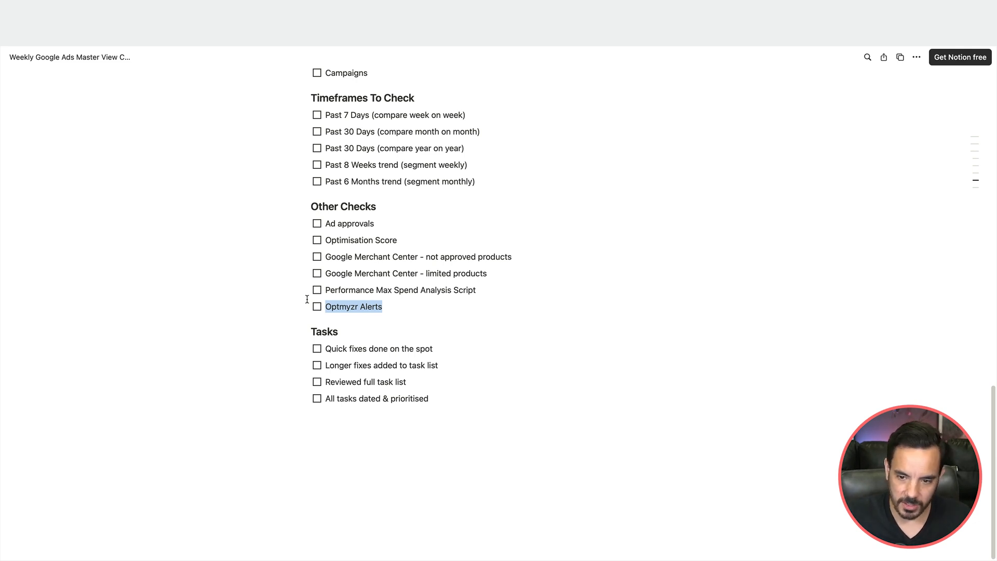
pyautogui.moveTo(455, 301); pyautogui.dragTo(283, 304)
pyautogui.click(283, 304)
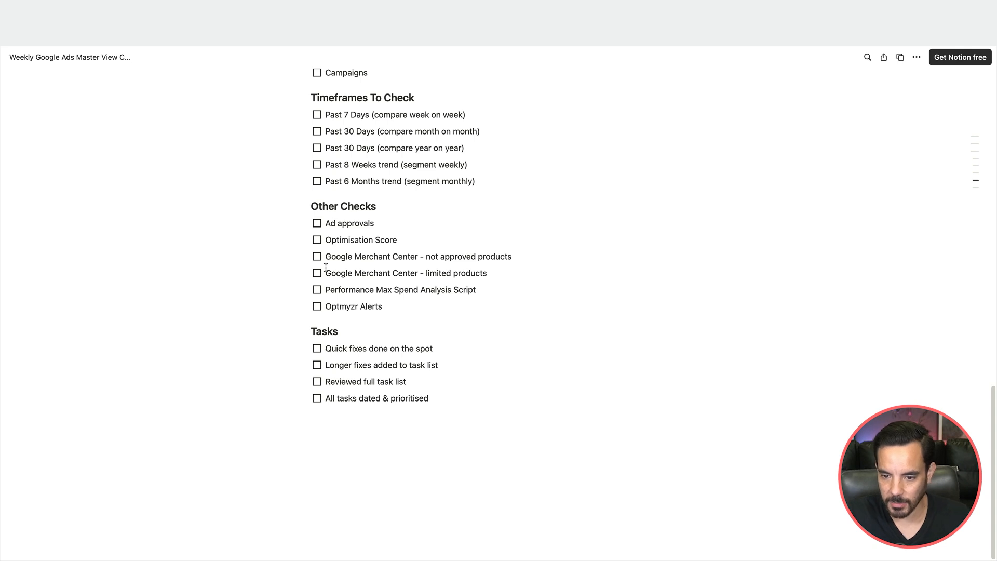
pyautogui.moveTo(394, 307); pyautogui.dragTo(296, 300)
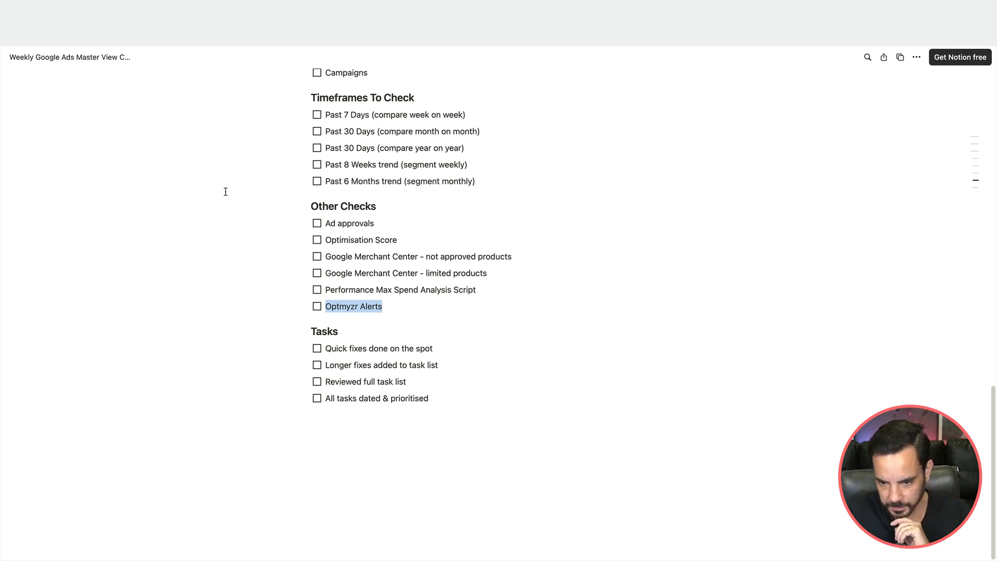
pyautogui.click(377, 339)
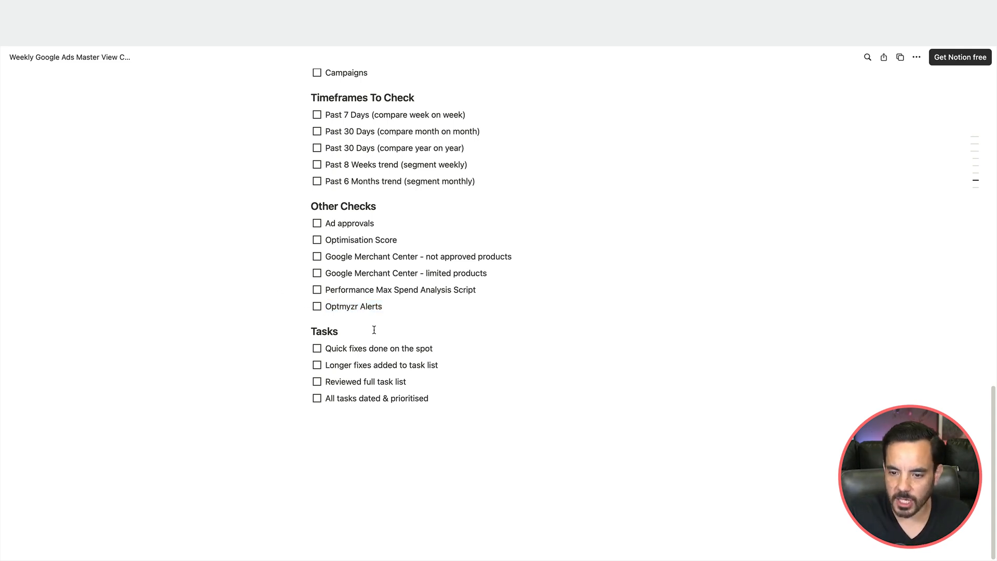
# Step: Highlight the "Quick fixes done on the spot" item under Tasks
pyautogui.scroll(1, 408, 302)
pyautogui.scroll(-1, 408, 302)
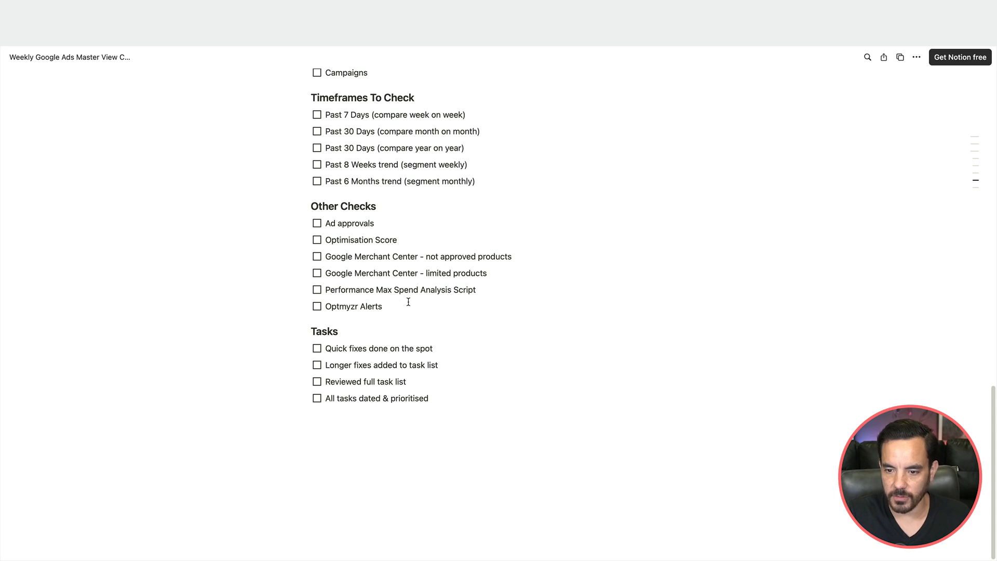
pyautogui.moveTo(433, 348); pyautogui.dragTo(305, 348)
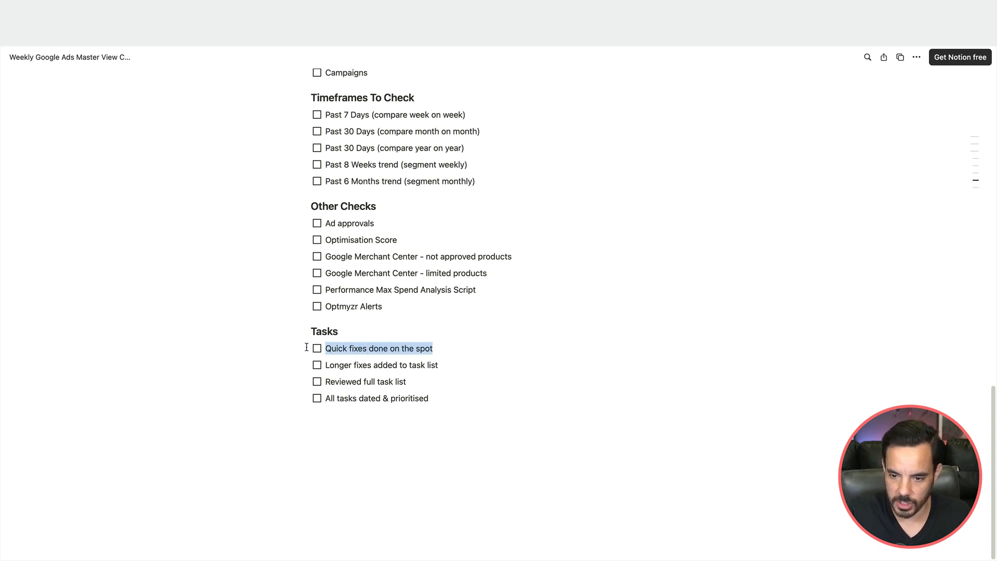
pyautogui.click(377, 361)
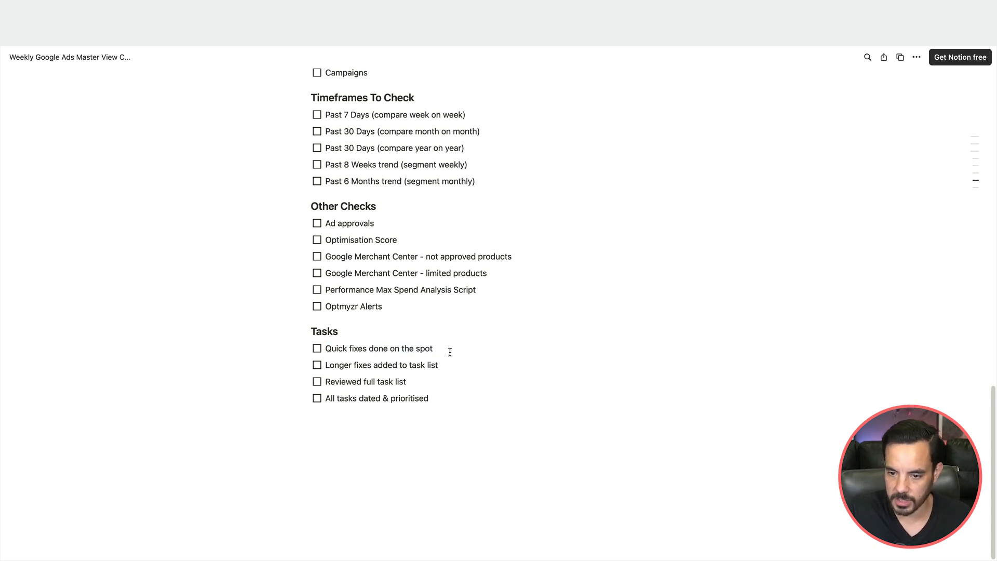
pyautogui.moveTo(443, 343); pyautogui.dragTo(252, 346)
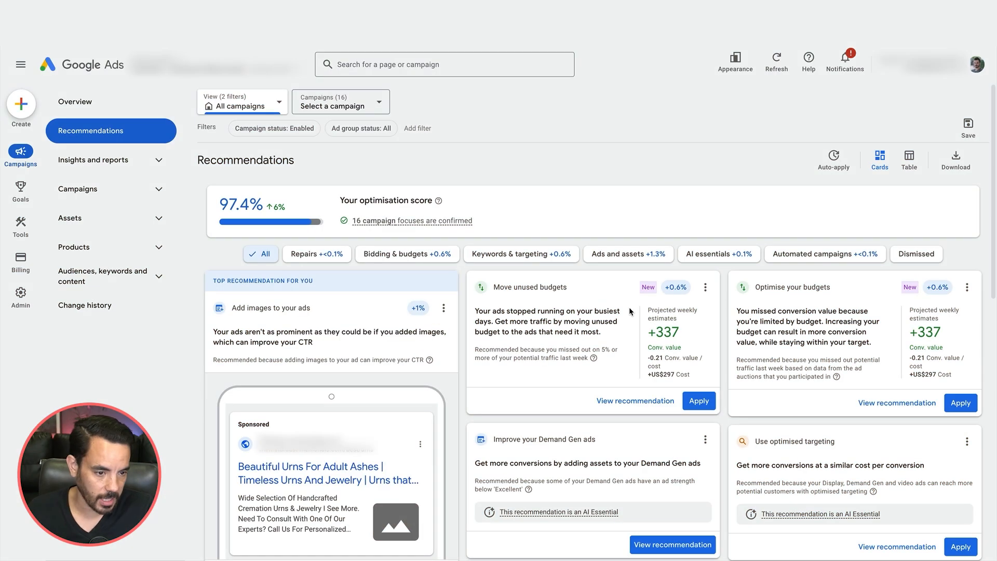
# Step: Switch to Google Ads and open the Campaigns page with its performance chart and campaign table
pyautogui.click(94, 189)
pyautogui.click(118, 218)
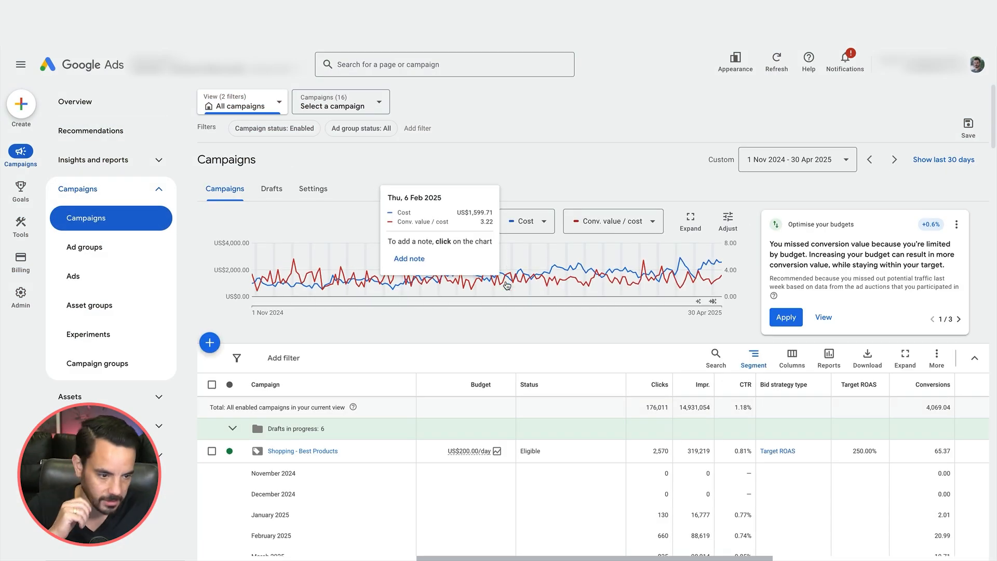
# Step: Examine the Search lost IS (budget) value of the Shopping - Best Products campaign in the campaign table
pyautogui.scroll(-3, 506, 280)
pyautogui.hscroll(5, 614, 355)
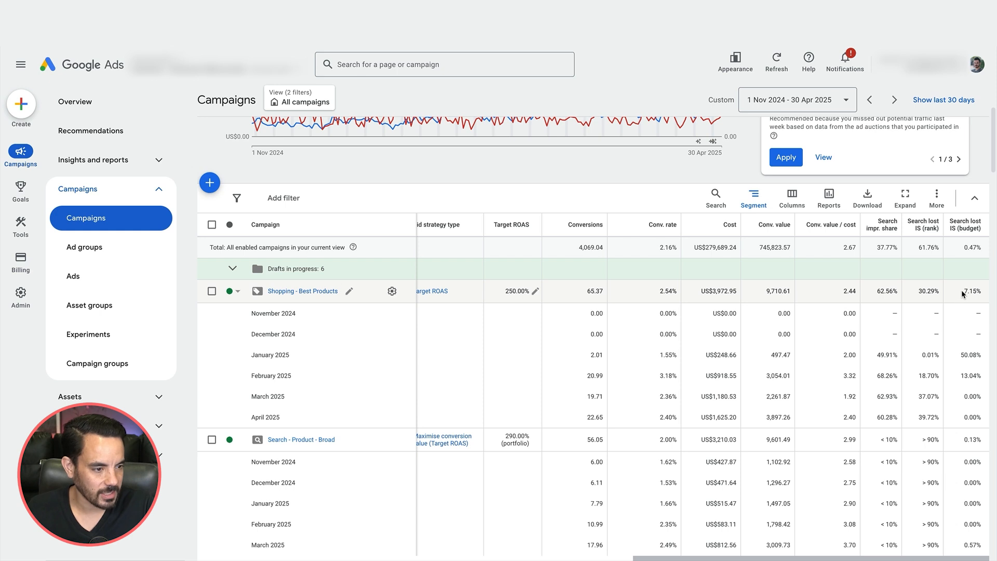
pyautogui.moveTo(962, 293); pyautogui.dragTo(983, 296)
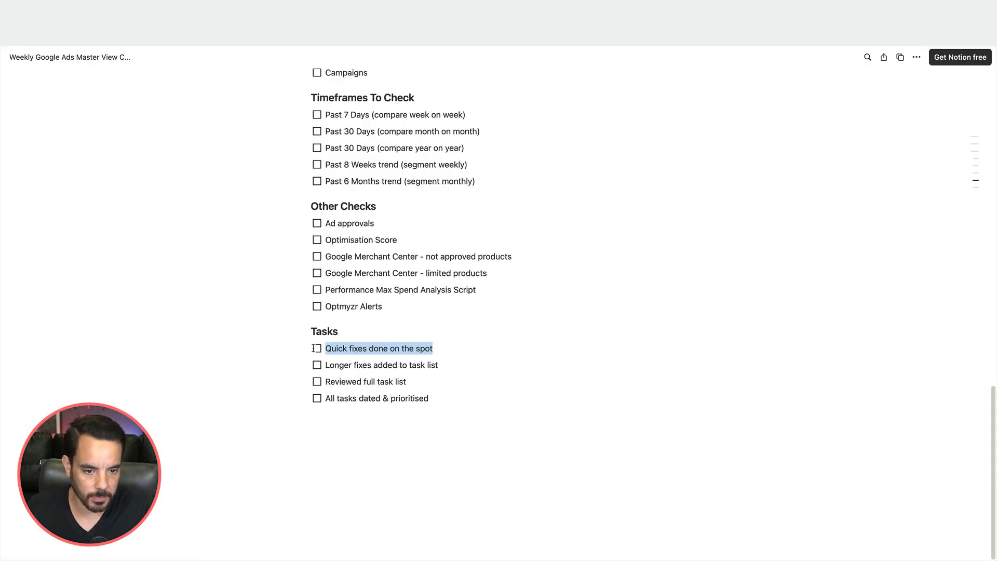
# Step: Return to the Notion checklist, highlight the "Longer fixes added to task list" item under Tasks, and clear the highlight
pyautogui.click(314, 348)
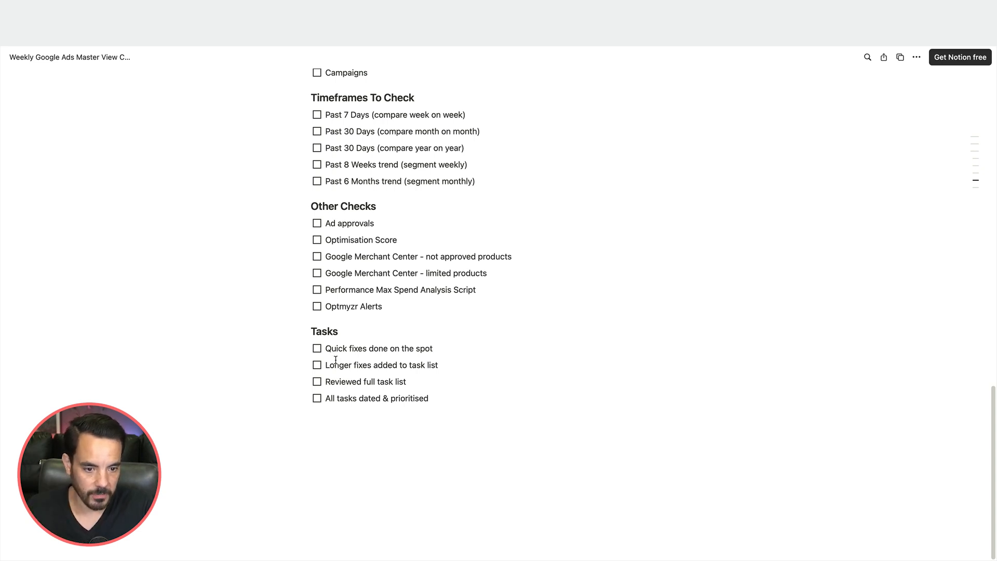
pyautogui.moveTo(325, 367); pyautogui.dragTo(468, 372)
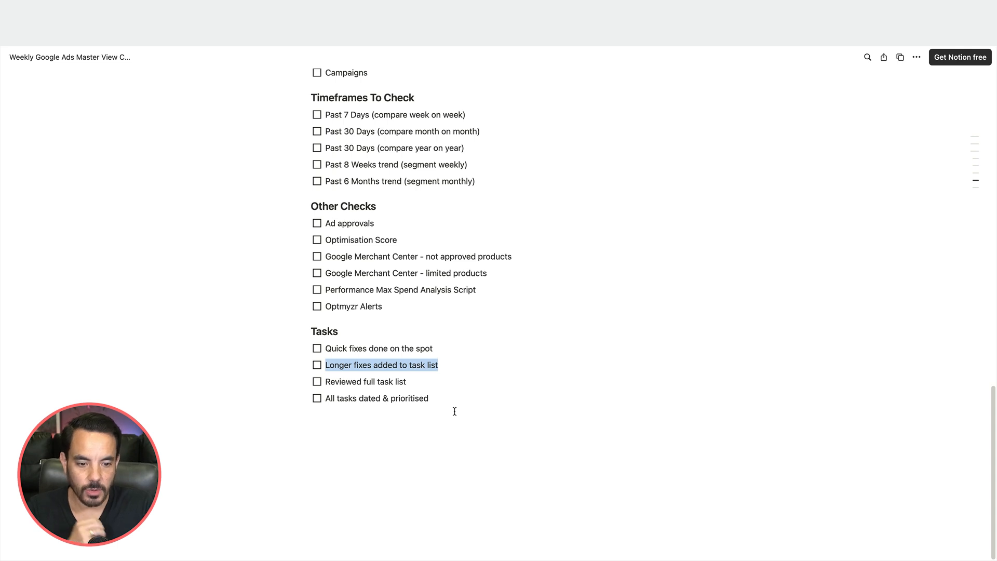
pyautogui.click(426, 383)
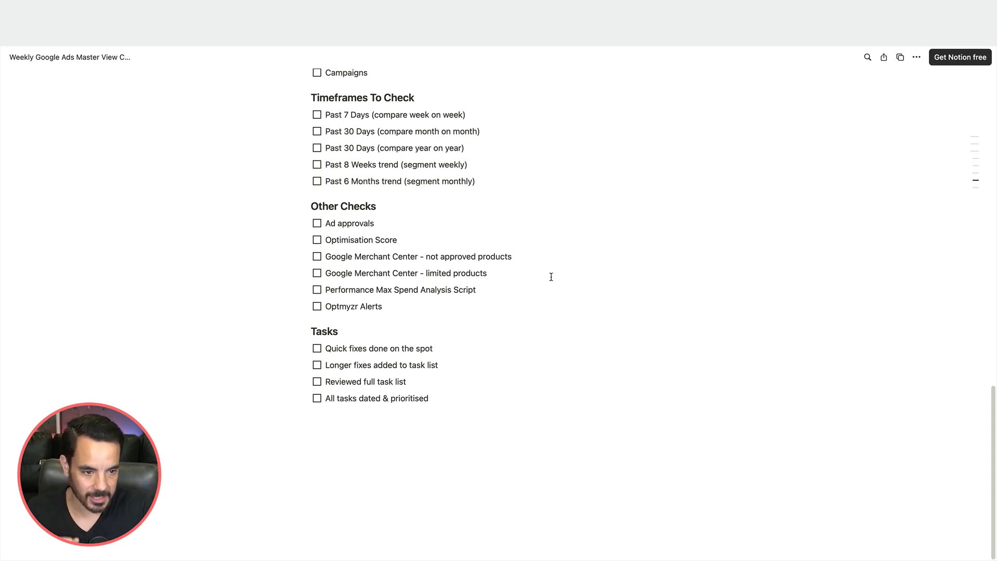
# Step: Switch to Asana, review the client project's Inbox, To Do, Up Next/Later and Recurring tasks, and return to the Notion checklist
pyautogui.hotkey('ctrl', 'Tab')
pyautogui.scroll(-2, 564, 255)
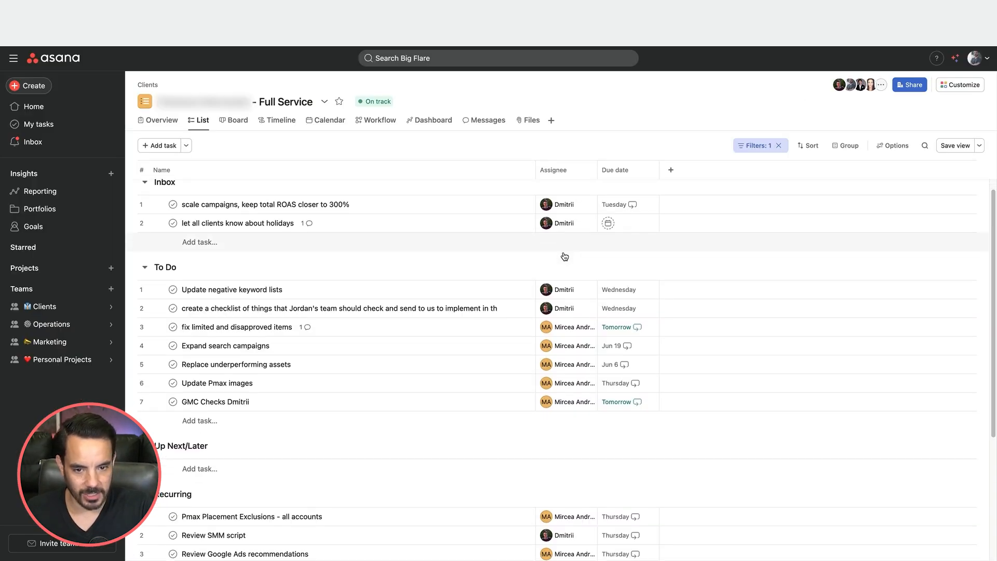
pyautogui.scroll(-3, 563, 255)
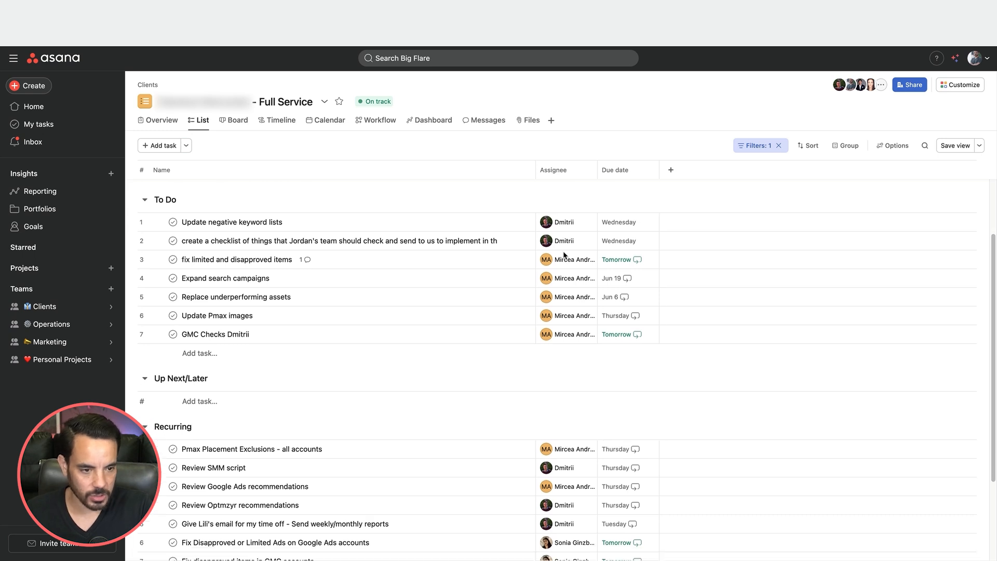
pyautogui.scroll(-2, 565, 254)
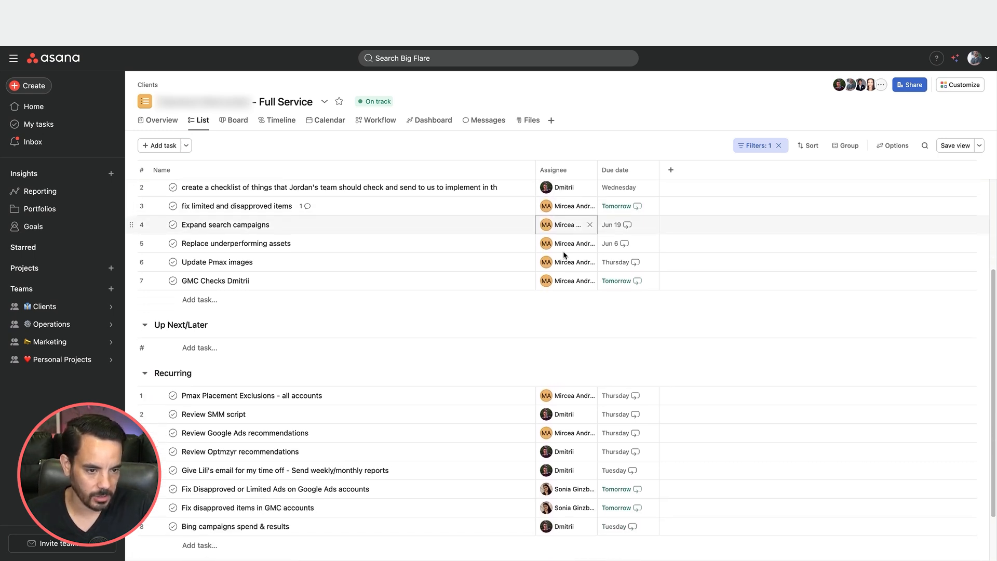
pyautogui.scroll(6, 565, 254)
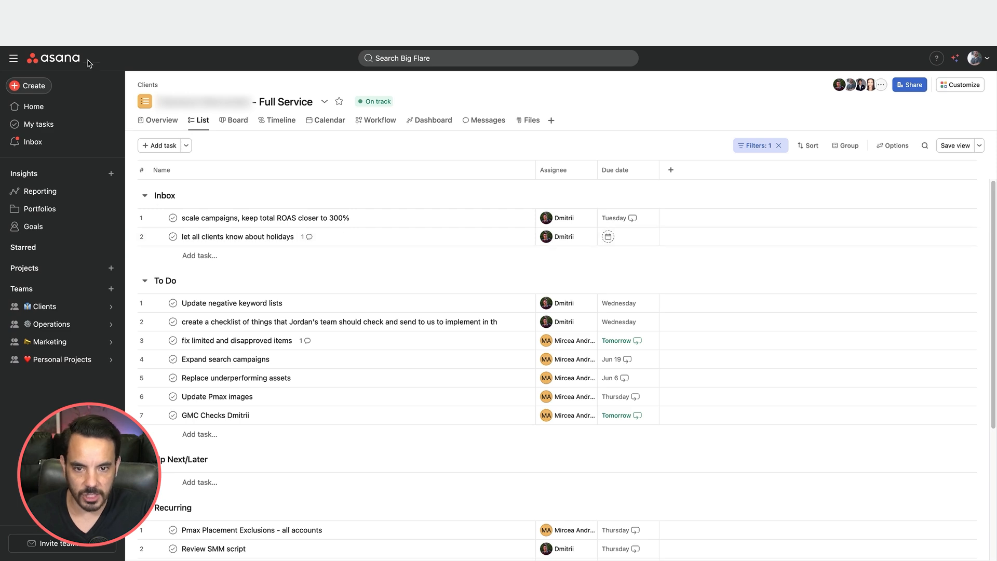
pyautogui.click(83, 26)
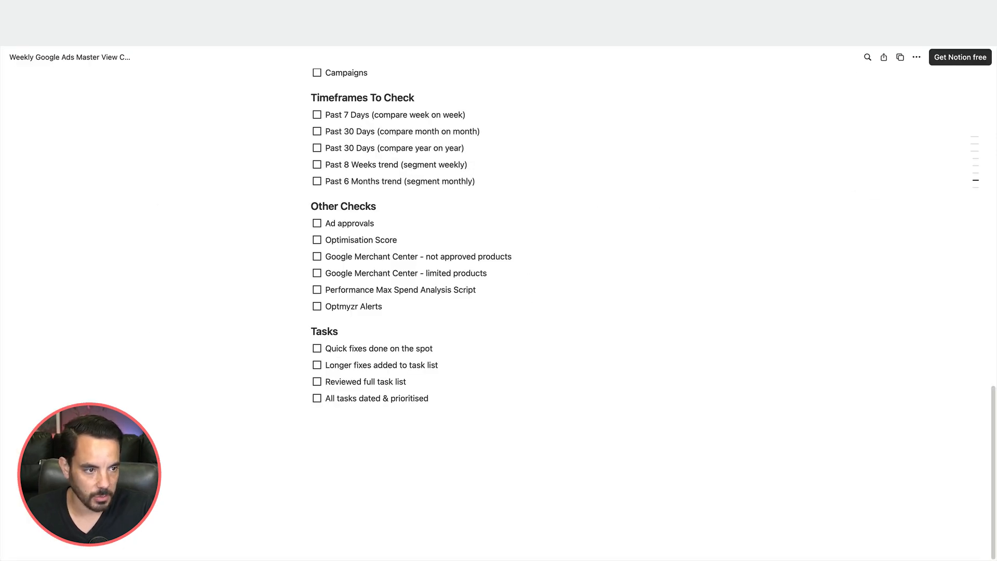
# Step: Reopen the Asana task list, check the due dates of the To Do and Recurring tasks, and go back to the Notion checklist
pyautogui.click(837, 23)
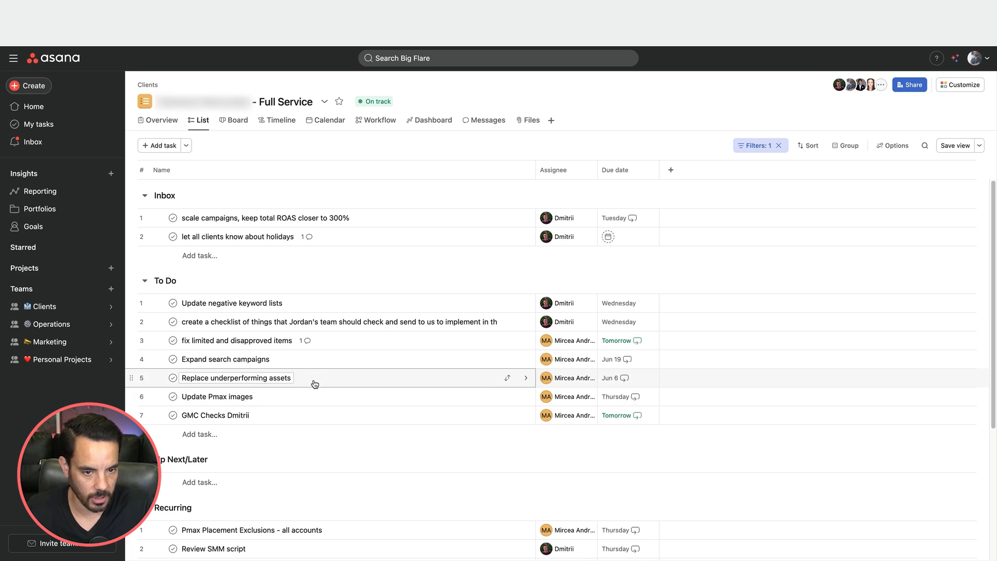
pyautogui.scroll(-3, 478, 361)
pyautogui.scroll(-1, 479, 361)
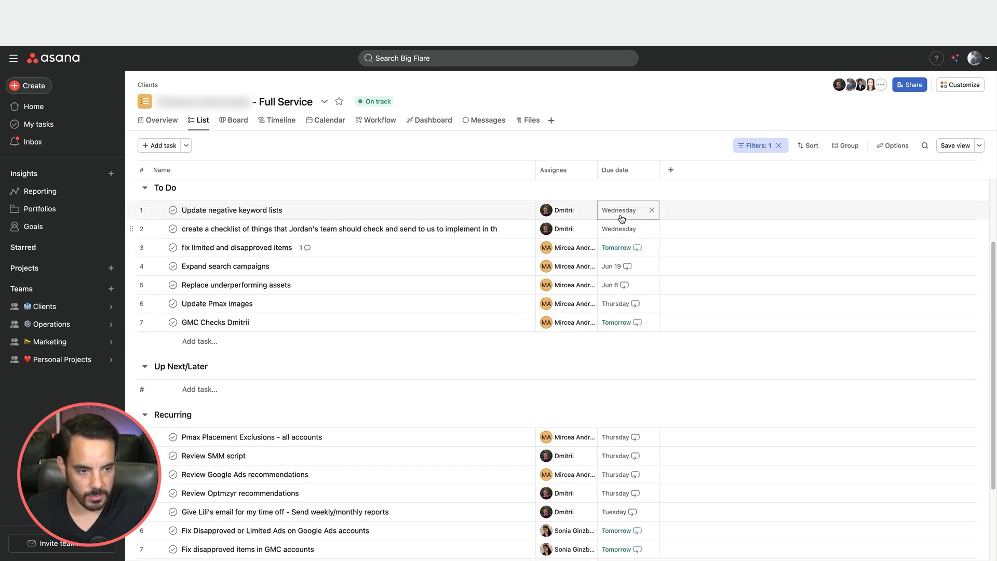
pyautogui.scroll(3, 630, 527)
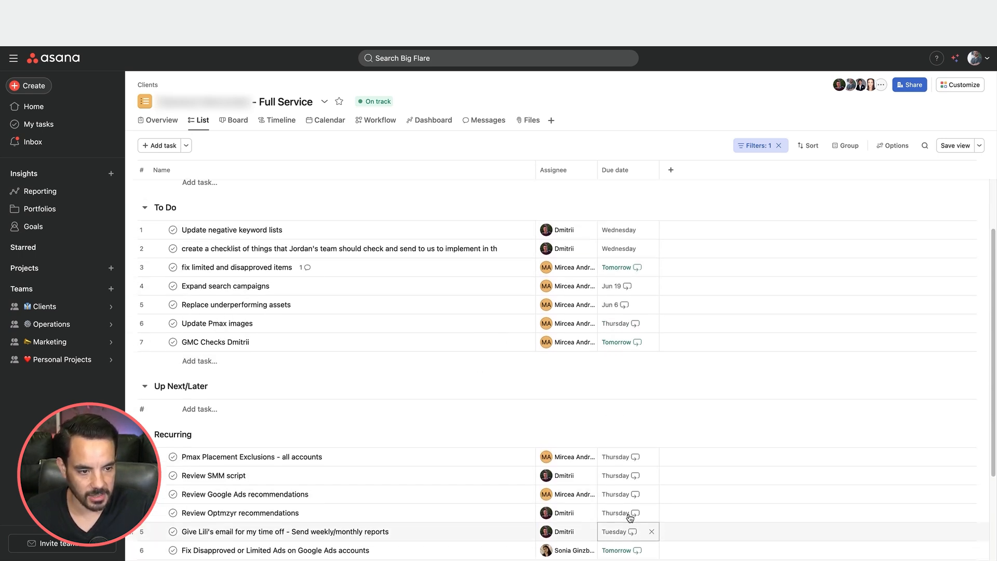
pyautogui.scroll(1, 612, 364)
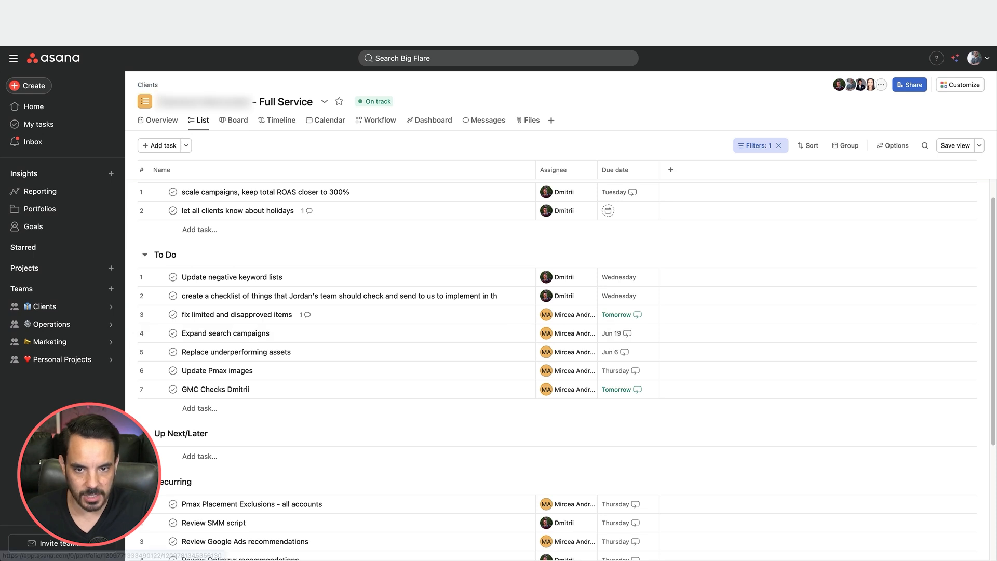
pyautogui.hotkey('ctrl', 'Tab')
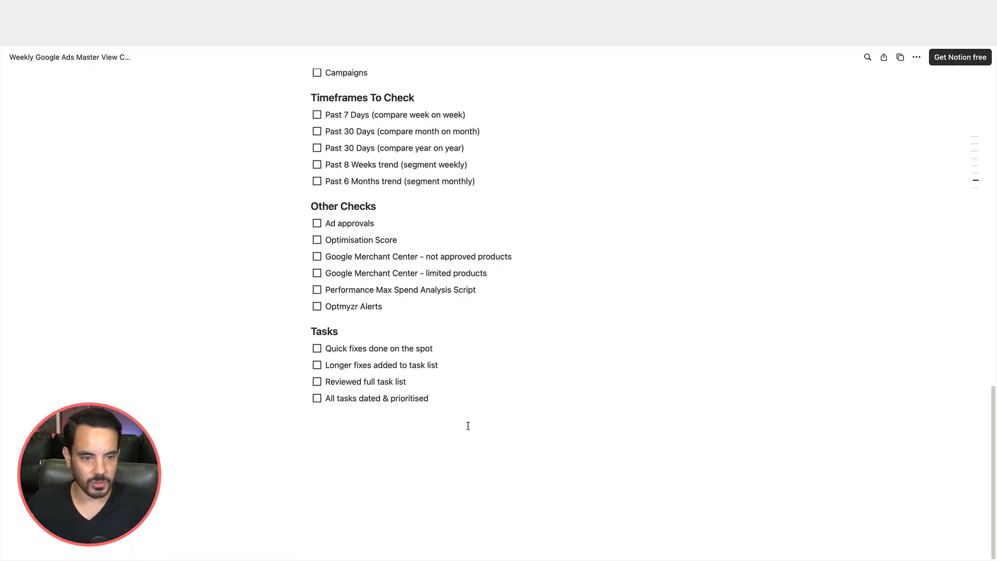